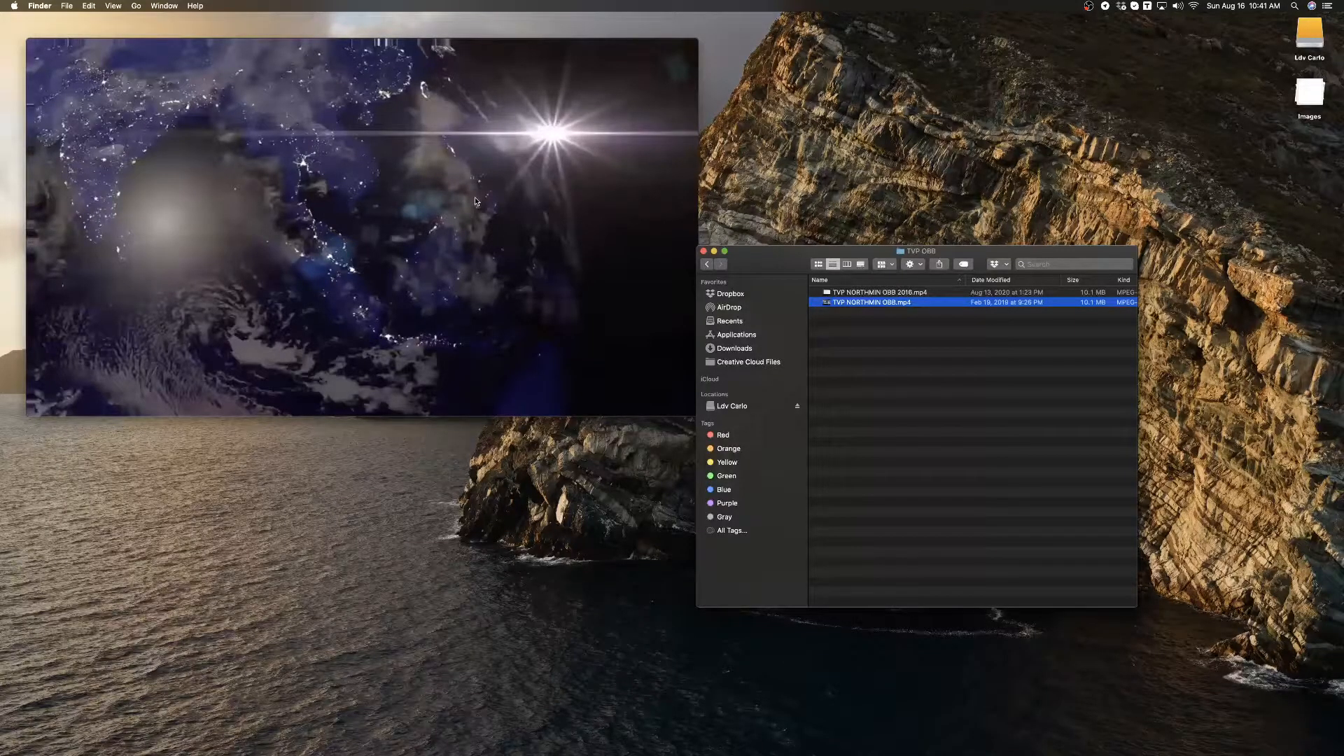
Play TVP NORTHMIN OBB.mp4 and scrub through it to examine the 3D city, mosque and logo scenes of the opening.
{"action": "mouse_move", "coordinate": [436, 275]}
{"action": "mouse_move", "coordinate": [282, 404]}
{"action": "left_mouse_down"}
{"action": "mouse_move", "coordinate": [396, 406]}
{"action": "mouse_move", "coordinate": [273, 406]}
{"action": "left_mouse_up"}
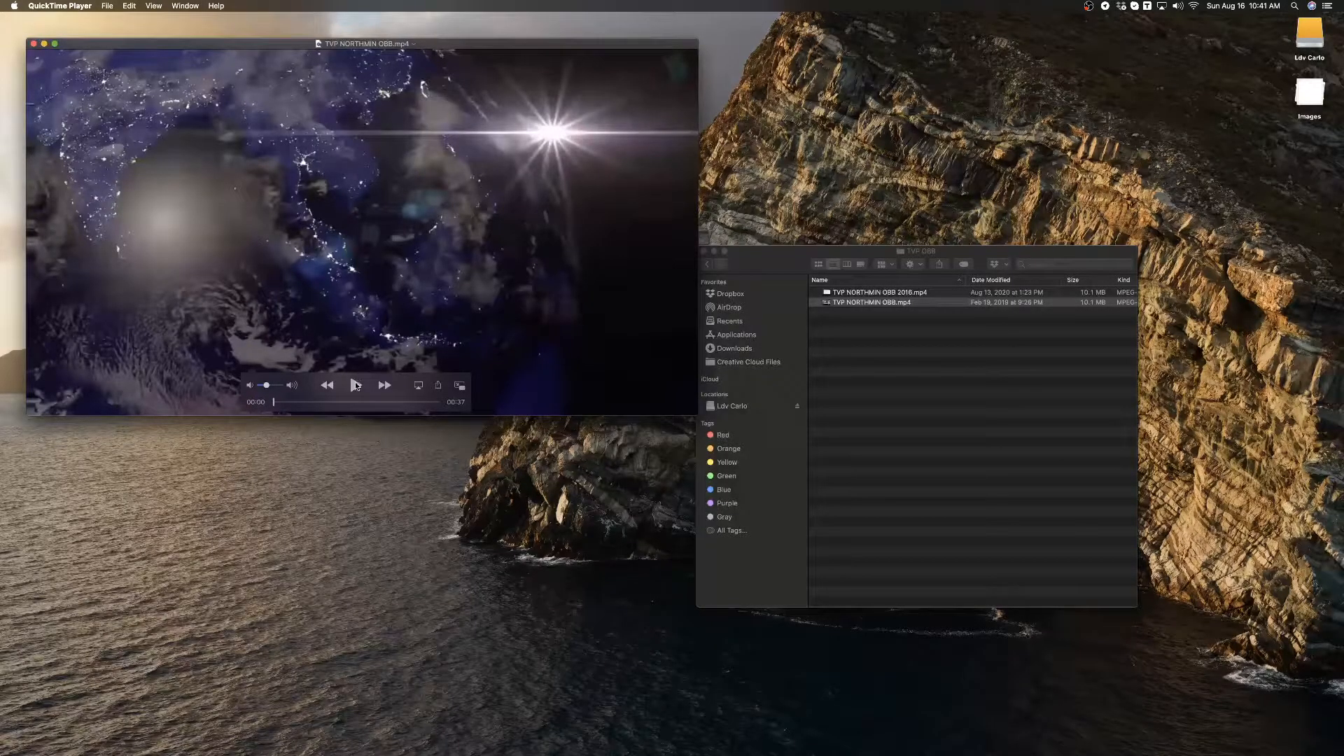
{"action": "left_click", "coordinate": [355, 385]}
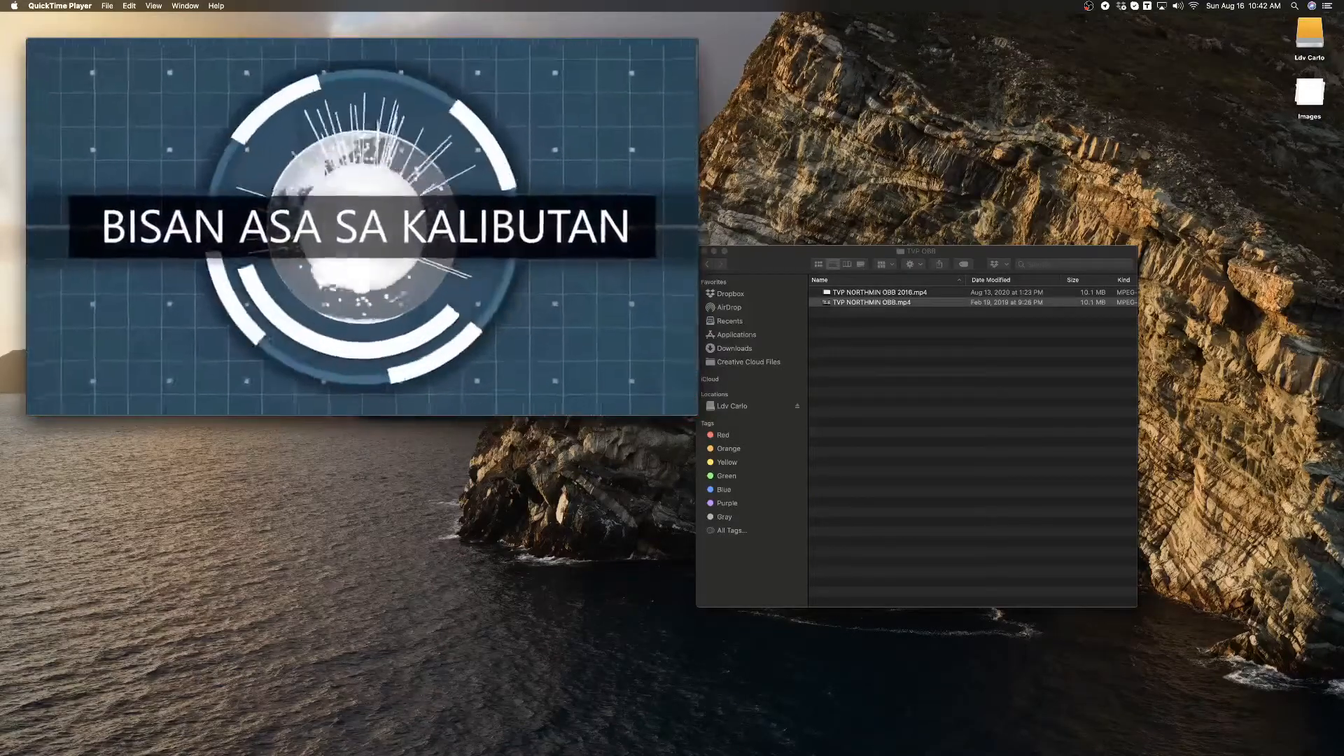
{"action": "mouse_move", "coordinate": [404, 327]}
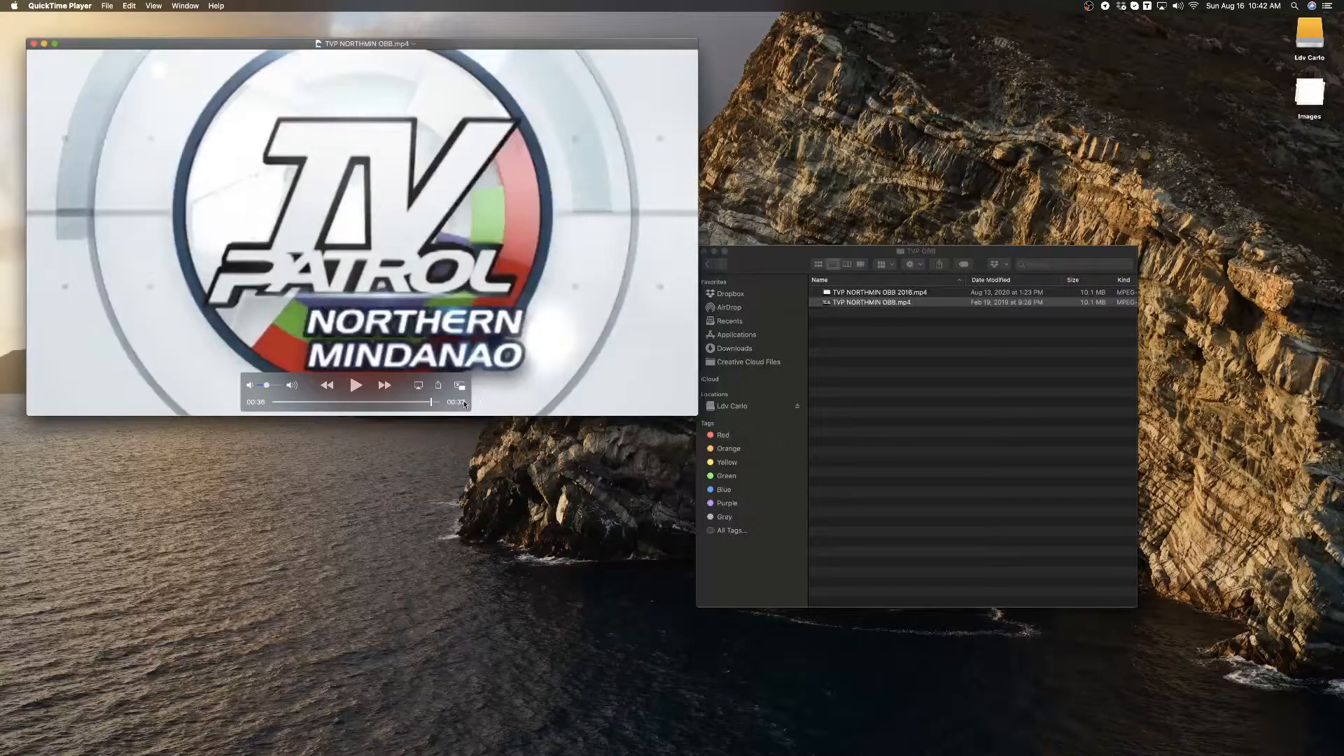
{"action": "left_click_drag", "start_coordinate": [423, 406], "coordinate": [343, 405]}
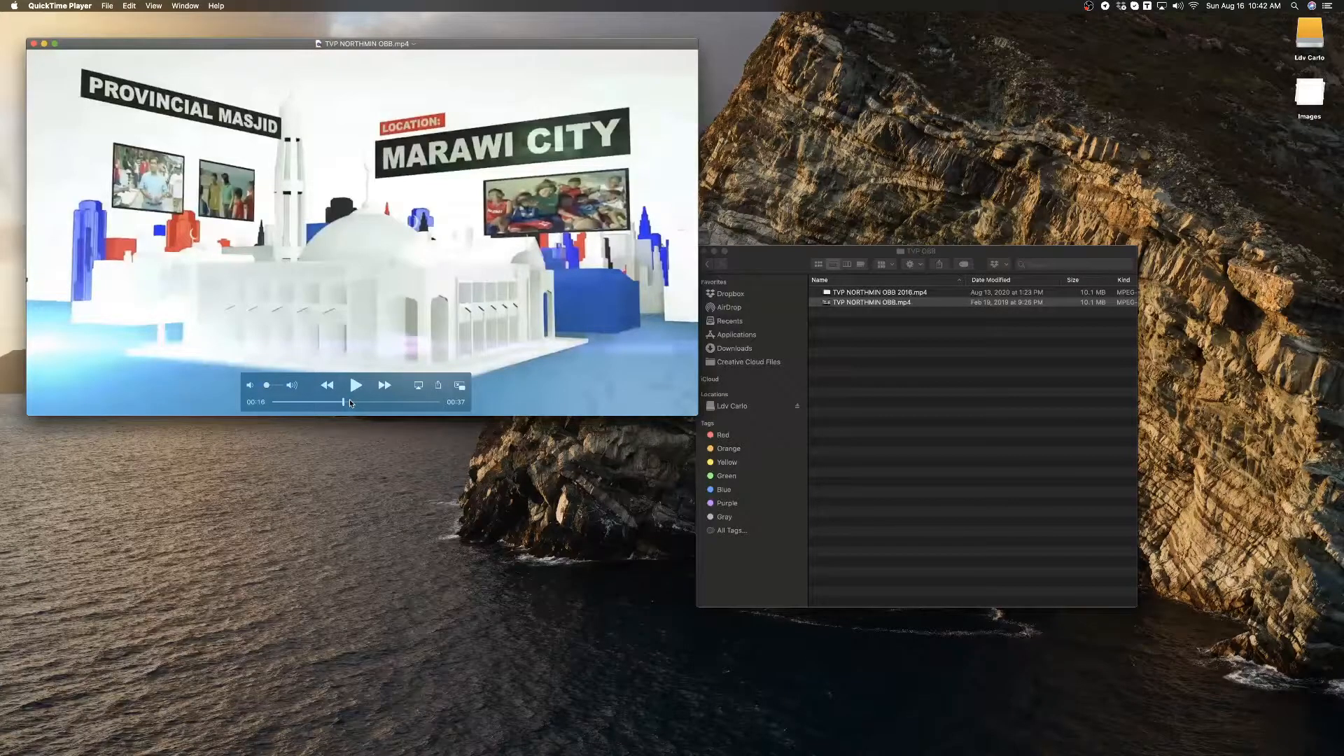
{"action": "left_click_drag", "start_coordinate": [478, 141], "coordinate": [510, 257]}
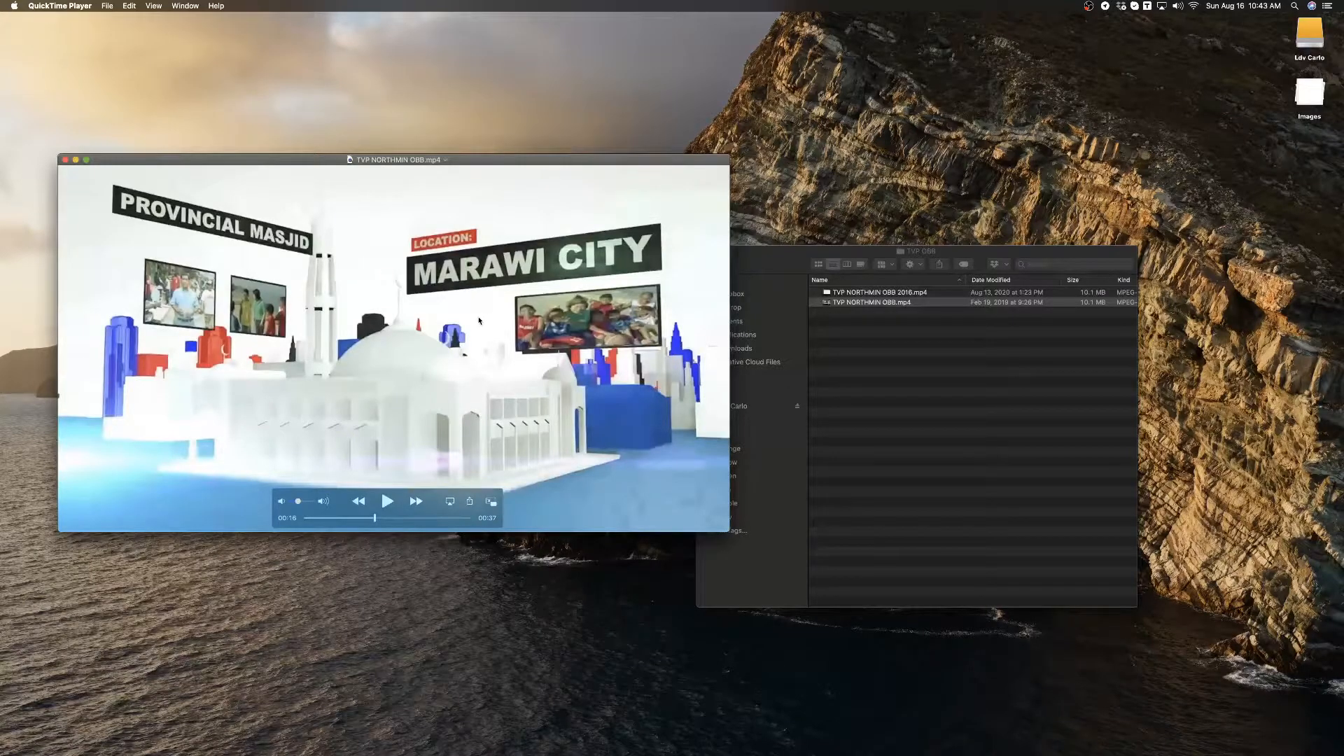
{"action": "left_click_drag", "start_coordinate": [376, 518], "coordinate": [315, 527]}
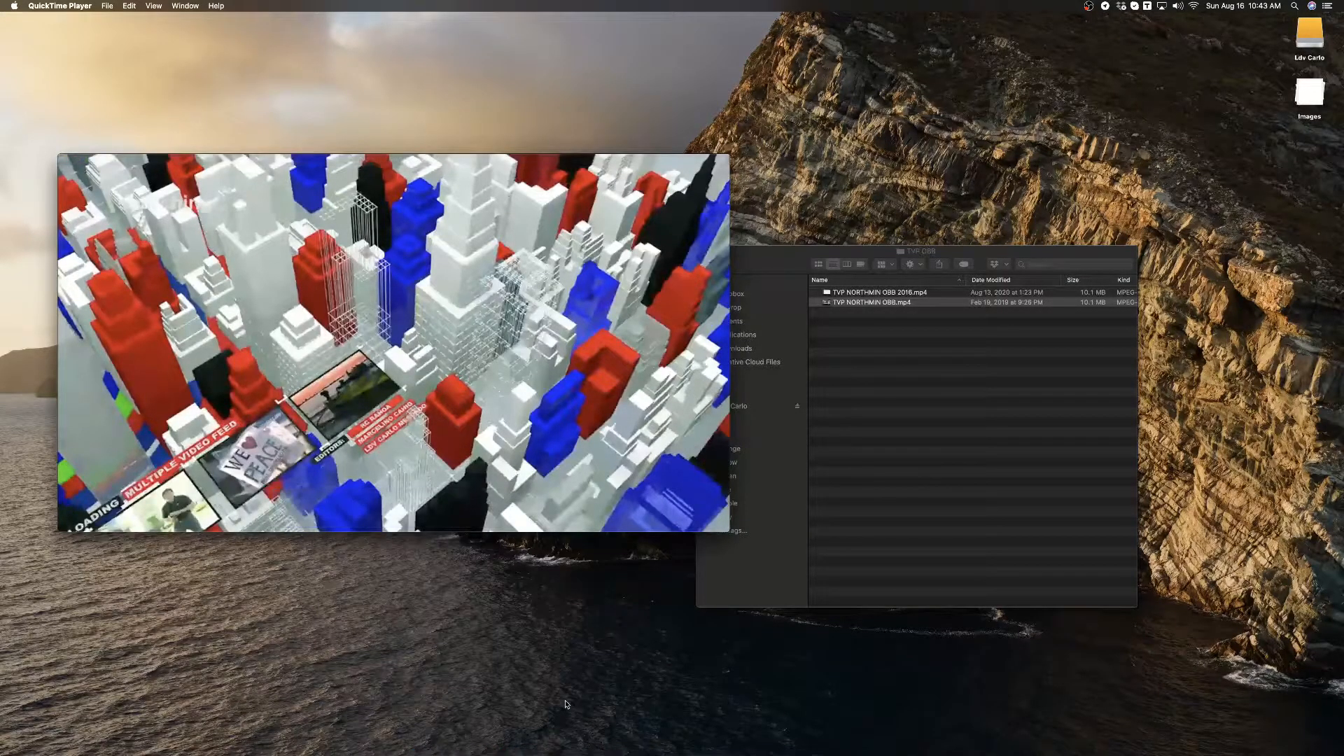
Launch Cinema 4D from the installed applications.
{"action": "key", "text": "F4"}
{"action": "scroll", "coordinate": [612, 662], "scroll_direction": "down", "scroll_amount": 2}
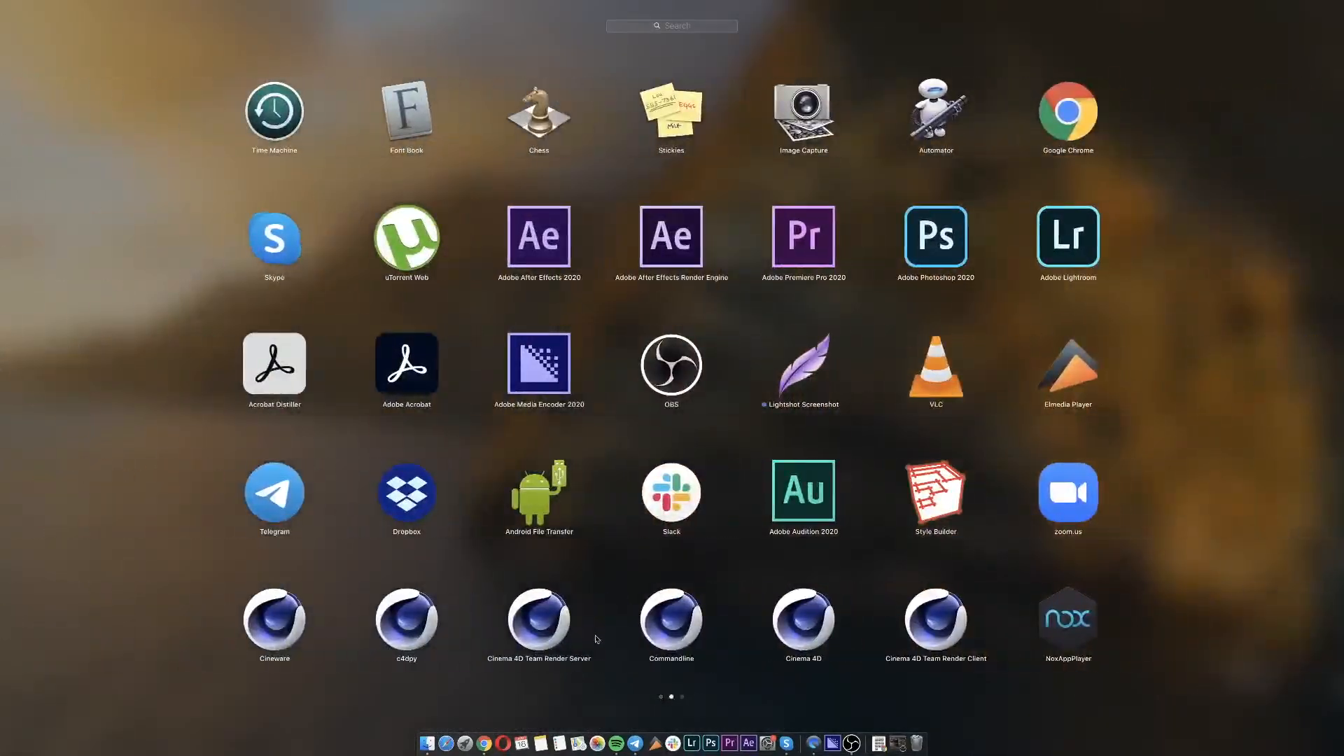
{"action": "left_click", "coordinate": [816, 624]}
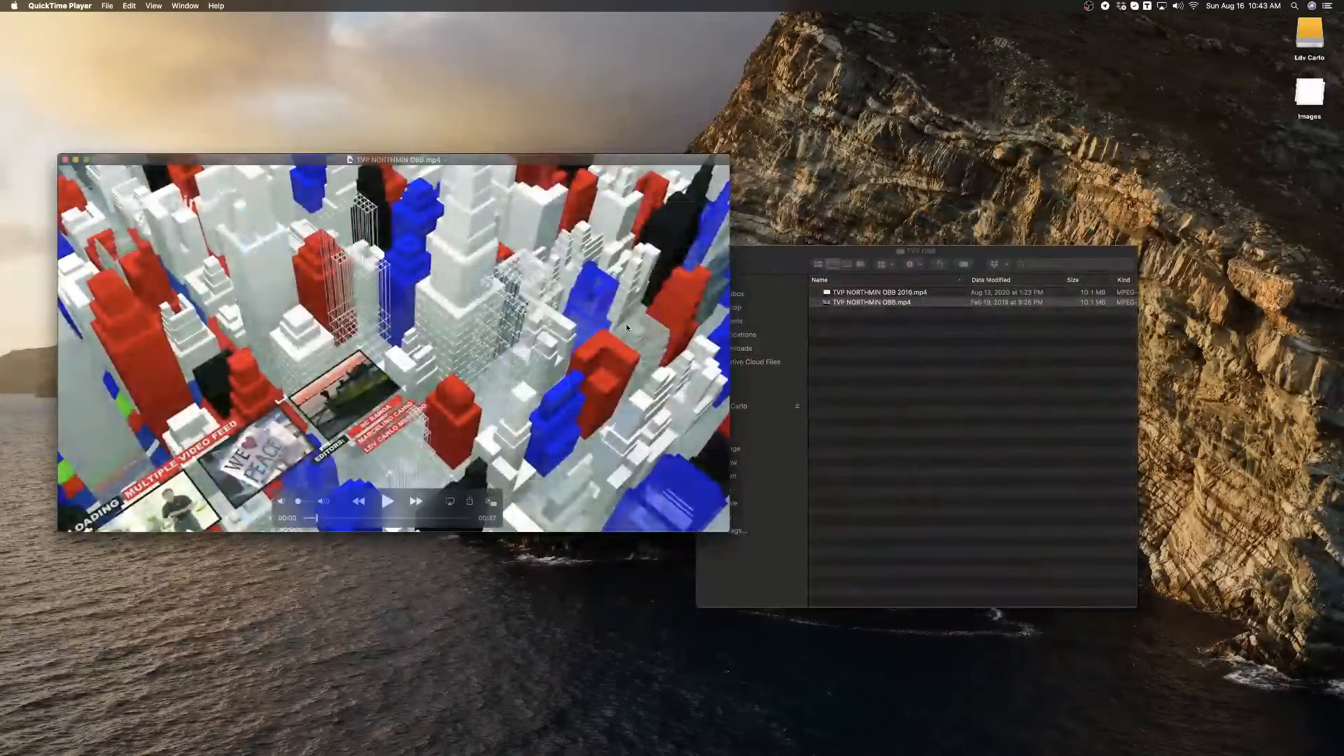
Cue the reference video to the dome scene at 00:27 and dismiss Cinema 4D's Quick Start dialog.
{"action": "mouse_move", "coordinate": [398, 518]}
{"action": "left_mouse_down"}
{"action": "mouse_move", "coordinate": [450, 519]}
{"action": "mouse_move", "coordinate": [423, 519]}
{"action": "left_mouse_up"}
{"action": "key", "text": "super+Tab"}
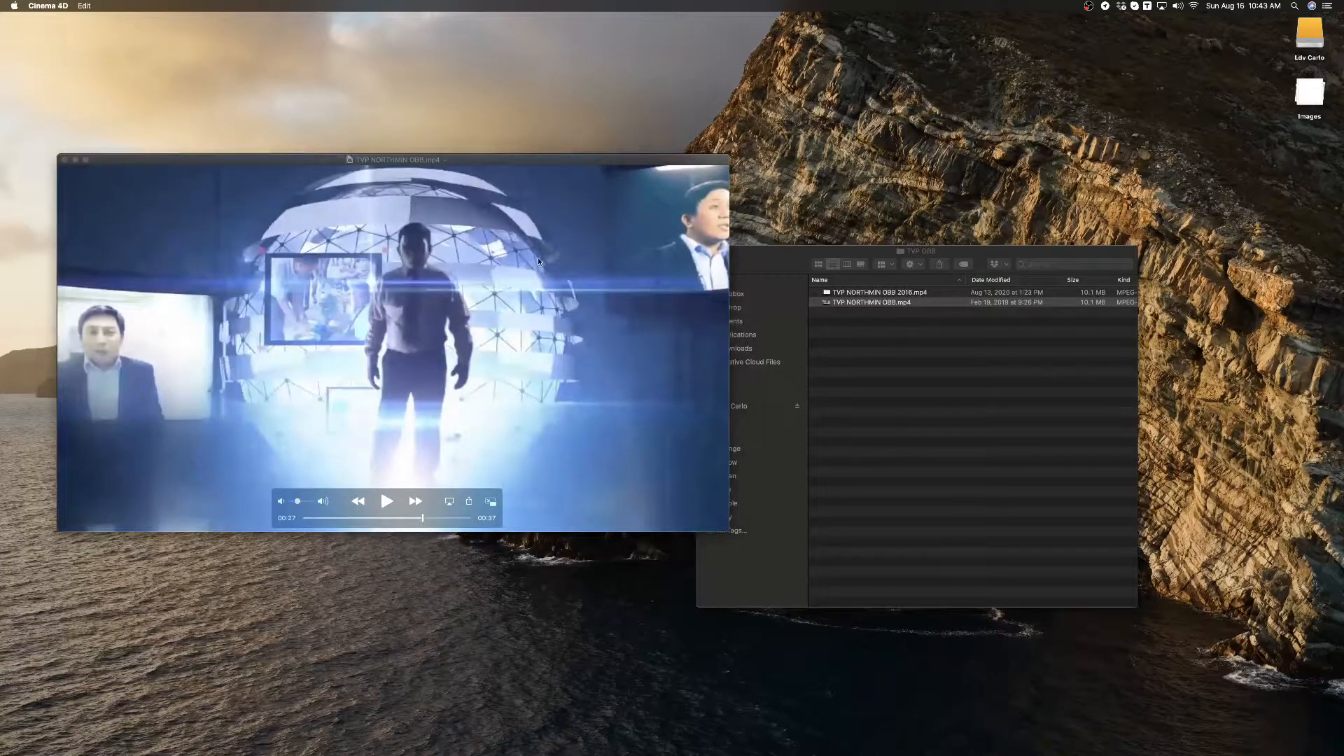
{"action": "left_click", "coordinate": [455, 160]}
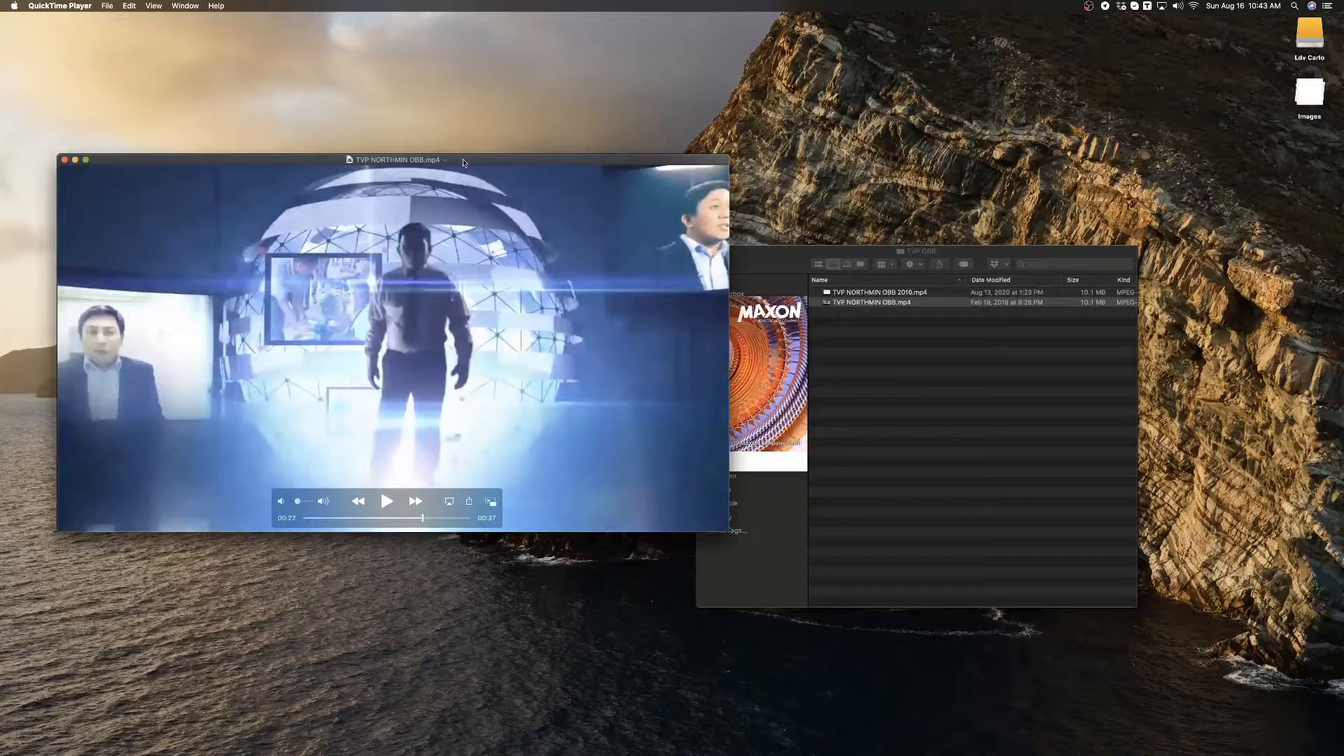
{"action": "left_click_drag", "start_coordinate": [462, 163], "coordinate": [432, 176]}
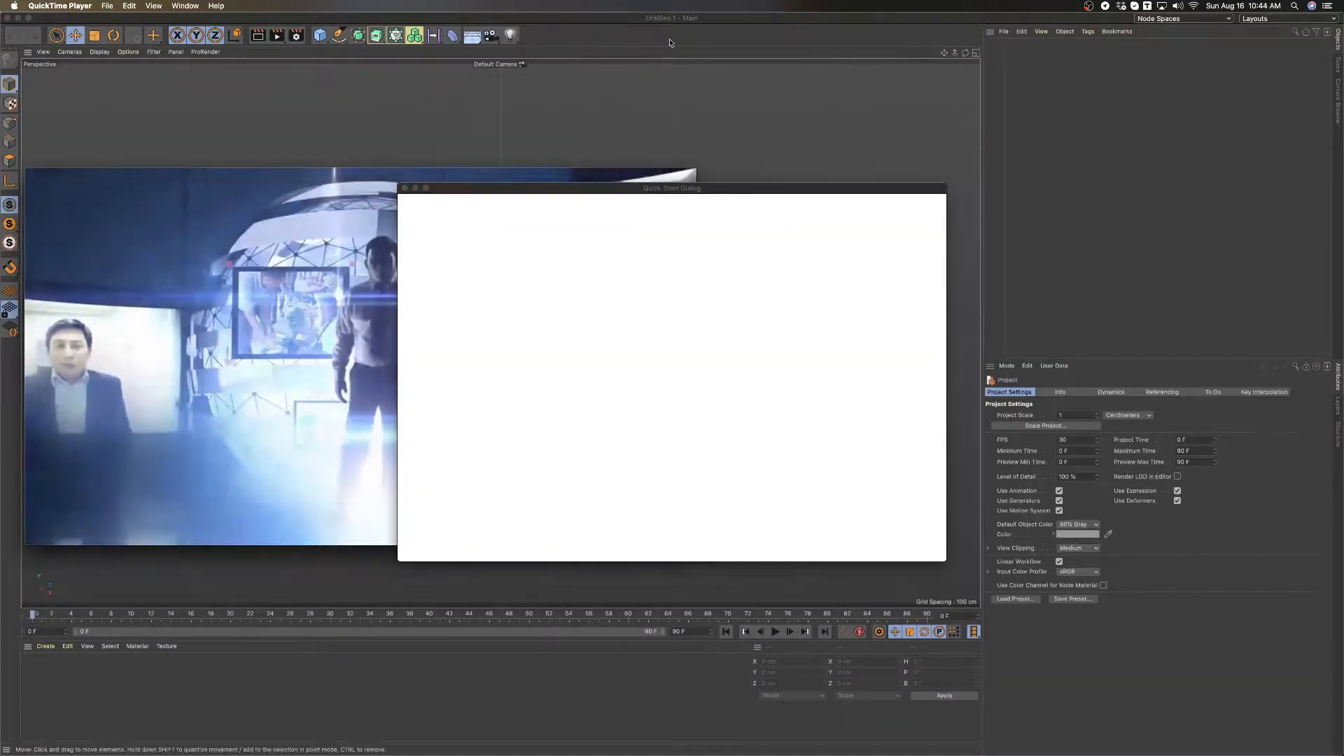
{"action": "left_click", "coordinate": [405, 188]}
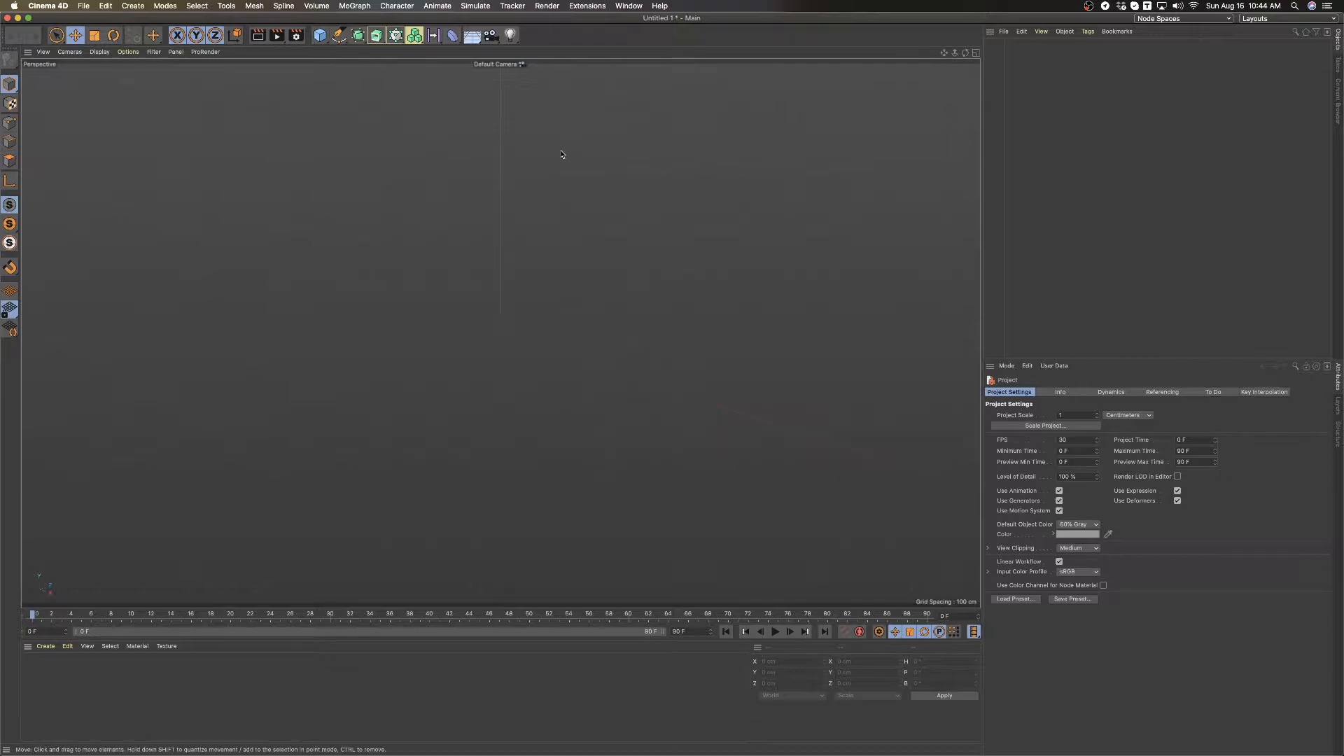
Switch to QuickTime Player to examine the dome's shape in the reference video, and return to Cinema 4D.
{"action": "mouse_move", "coordinate": [620, 754]}
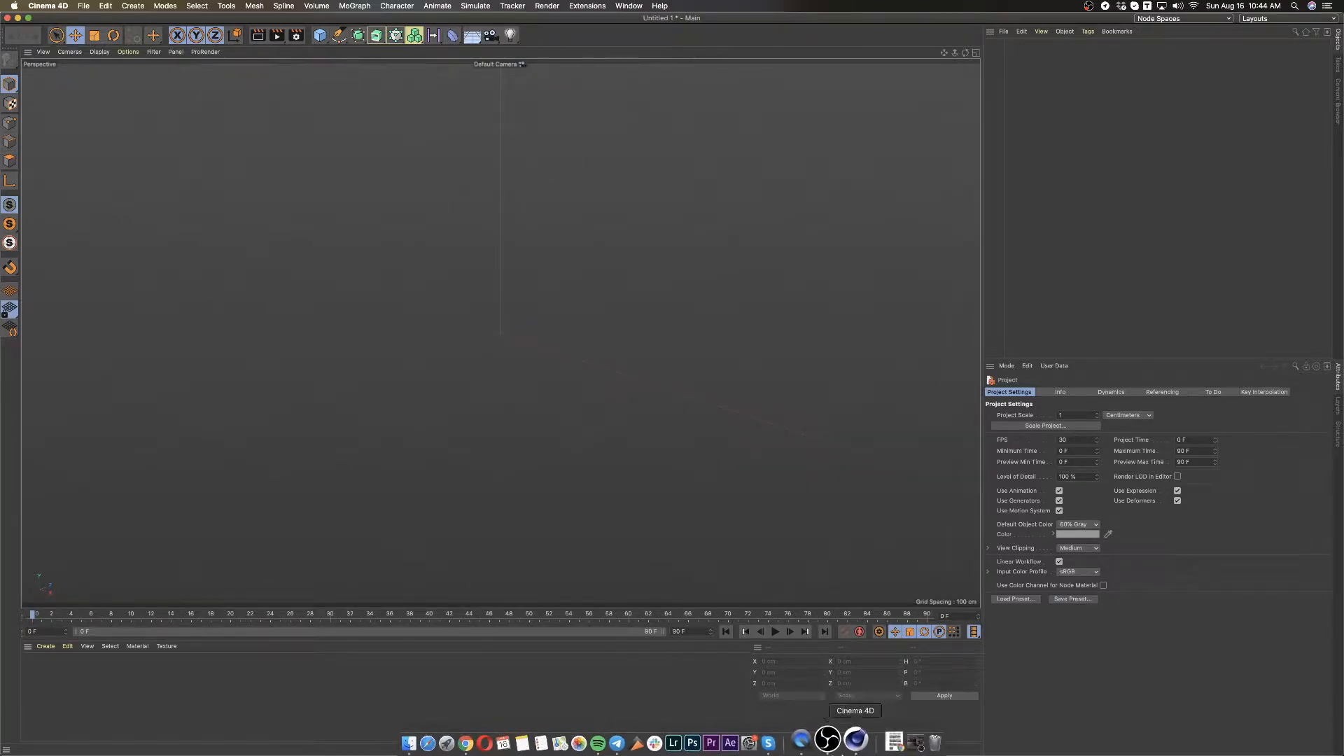
{"action": "key", "text": "super+Tab"}
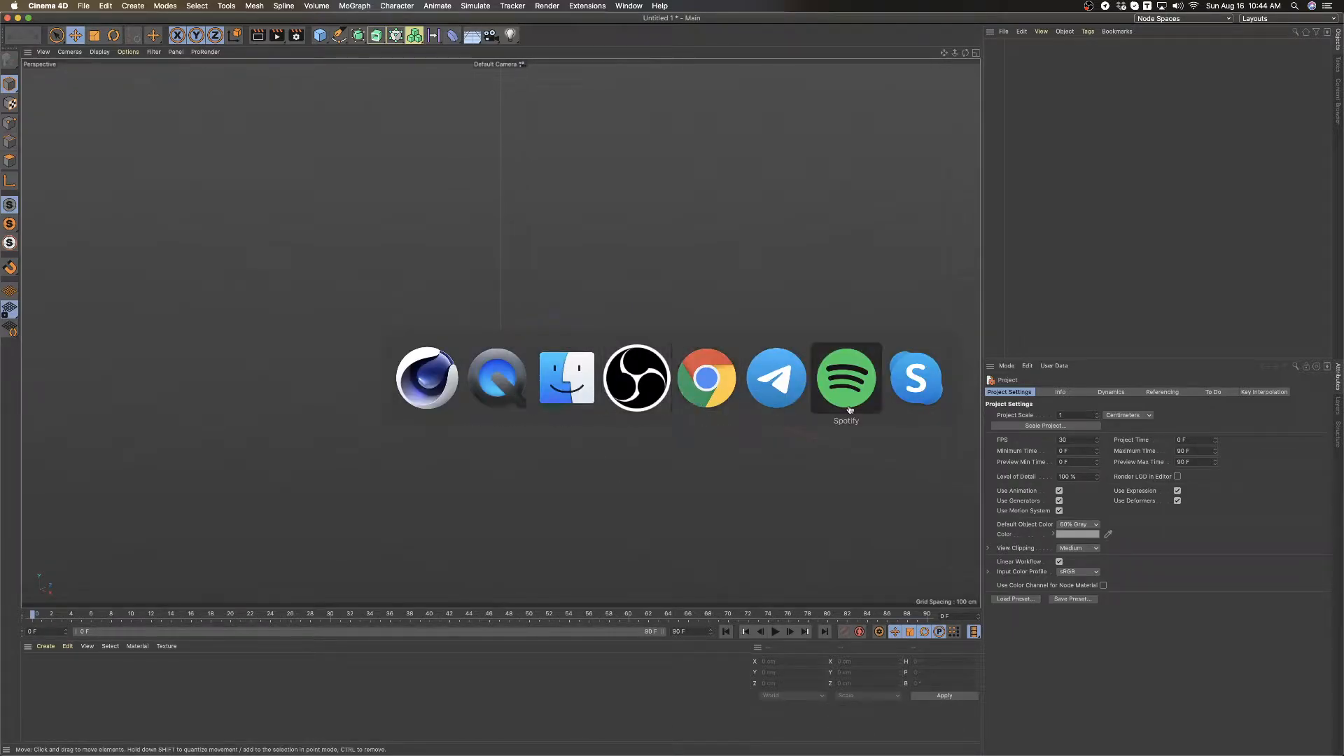
{"action": "left_click", "coordinate": [519, 384]}
{"action": "left_click_drag", "start_coordinate": [405, 251], "coordinate": [539, 258]}
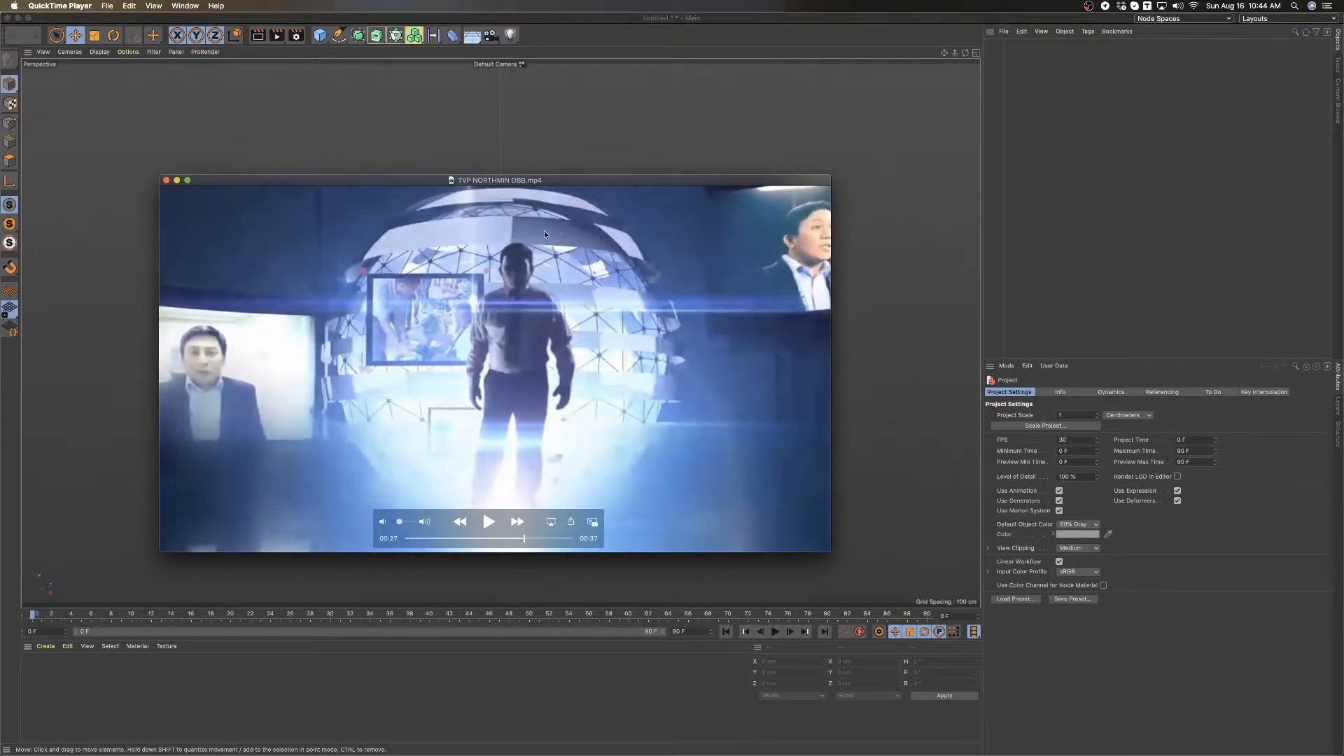
{"action": "left_click_drag", "start_coordinate": [525, 537], "coordinate": [525, 536]}
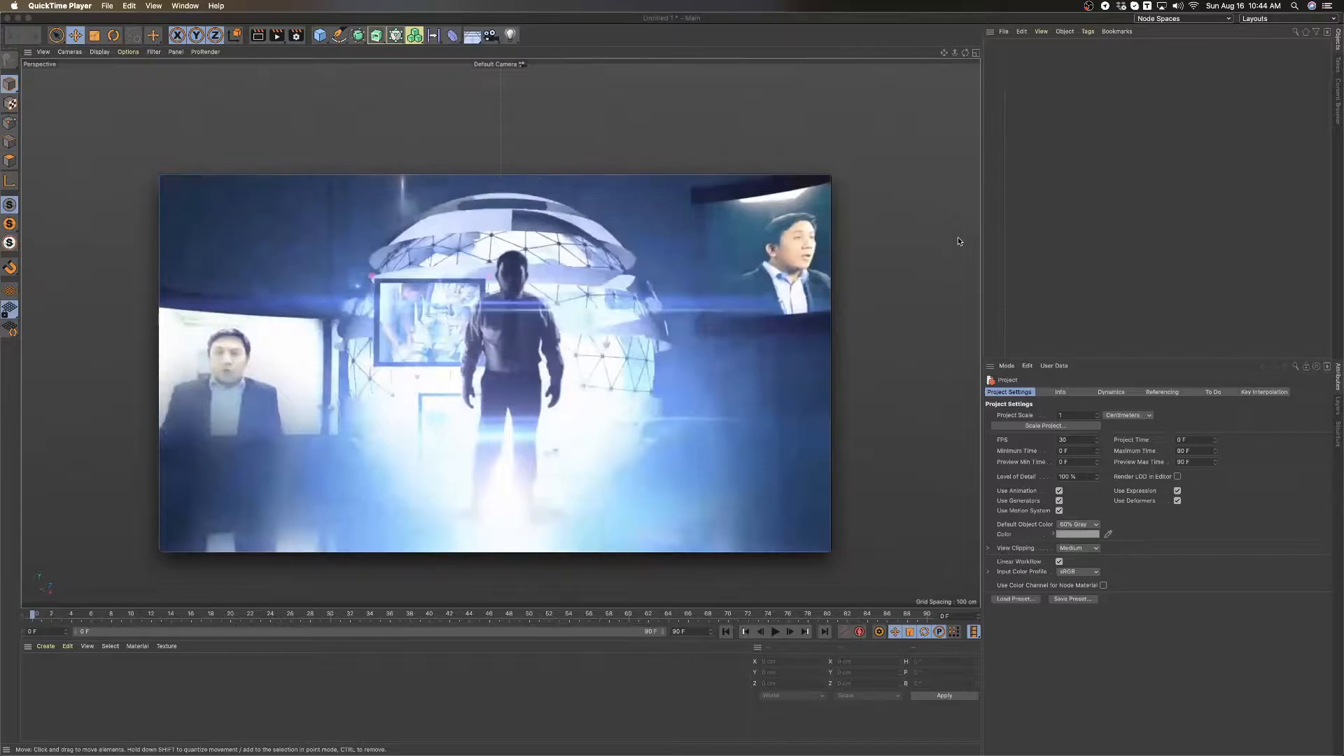
{"action": "left_click", "coordinate": [361, 159]}
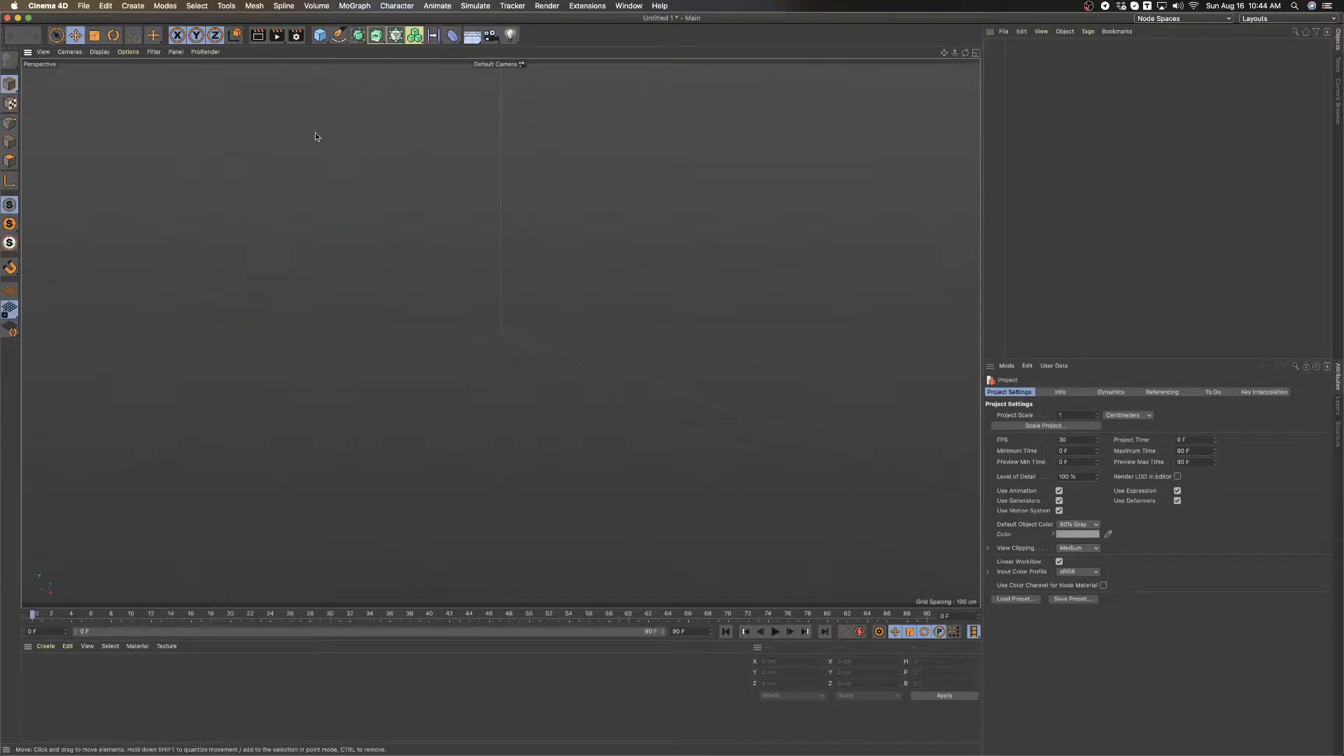
Add a sphere primitive to the scene and raise its segments to 51 for a rounder surface.
{"action": "left_click", "coordinate": [320, 35]}
{"action": "left_click", "coordinate": [532, 70]}
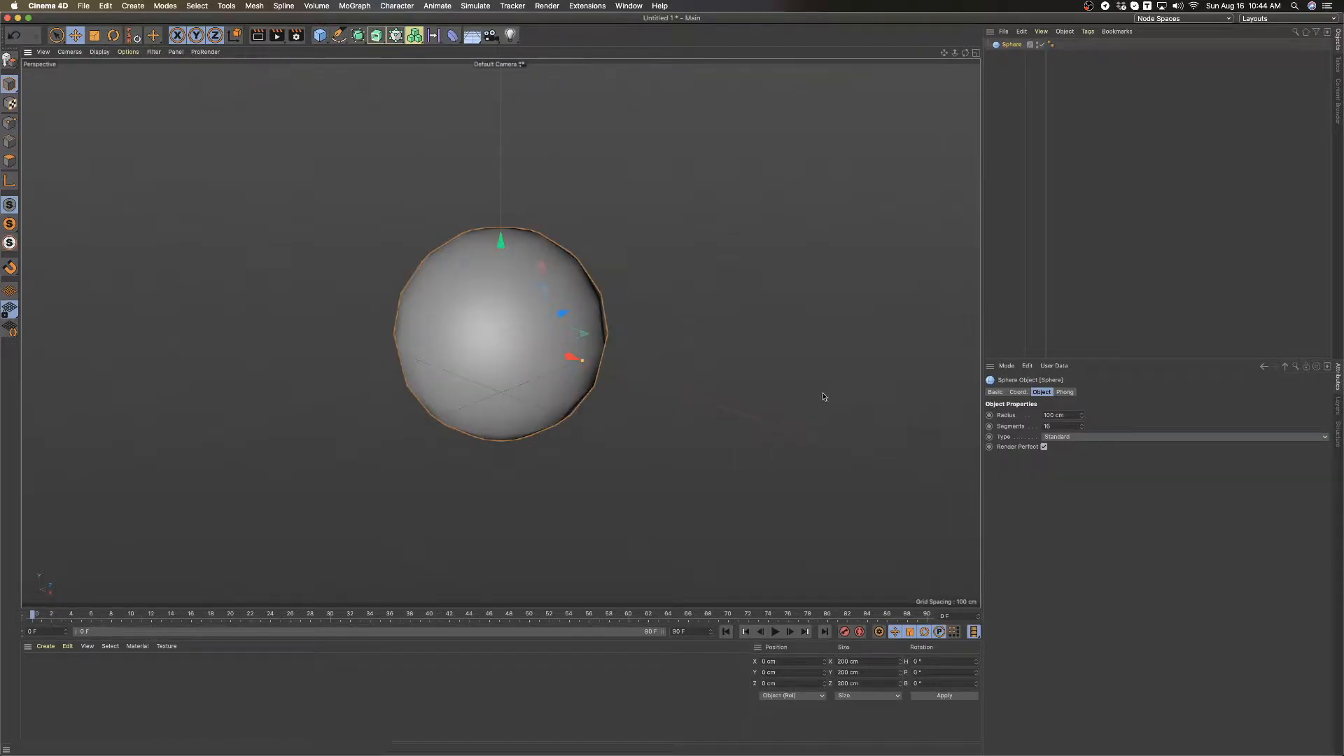
{"action": "left_click_drag", "start_coordinate": [483, 354], "coordinate": [479, 320], "text": "alt"}
{"action": "scroll", "coordinate": [434, 316], "scroll_direction": "up", "scroll_amount": 4}
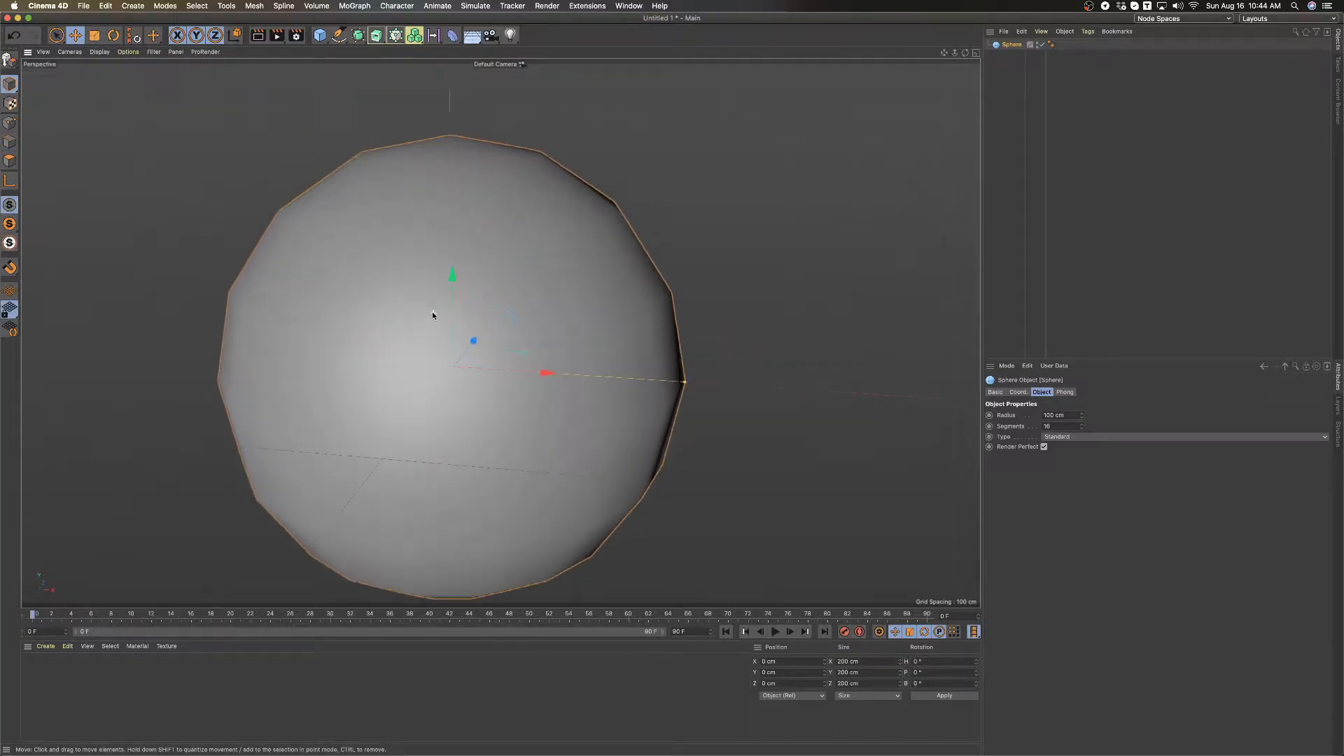
{"action": "left_click_drag", "start_coordinate": [1082, 427], "coordinate": [1081, 405]}
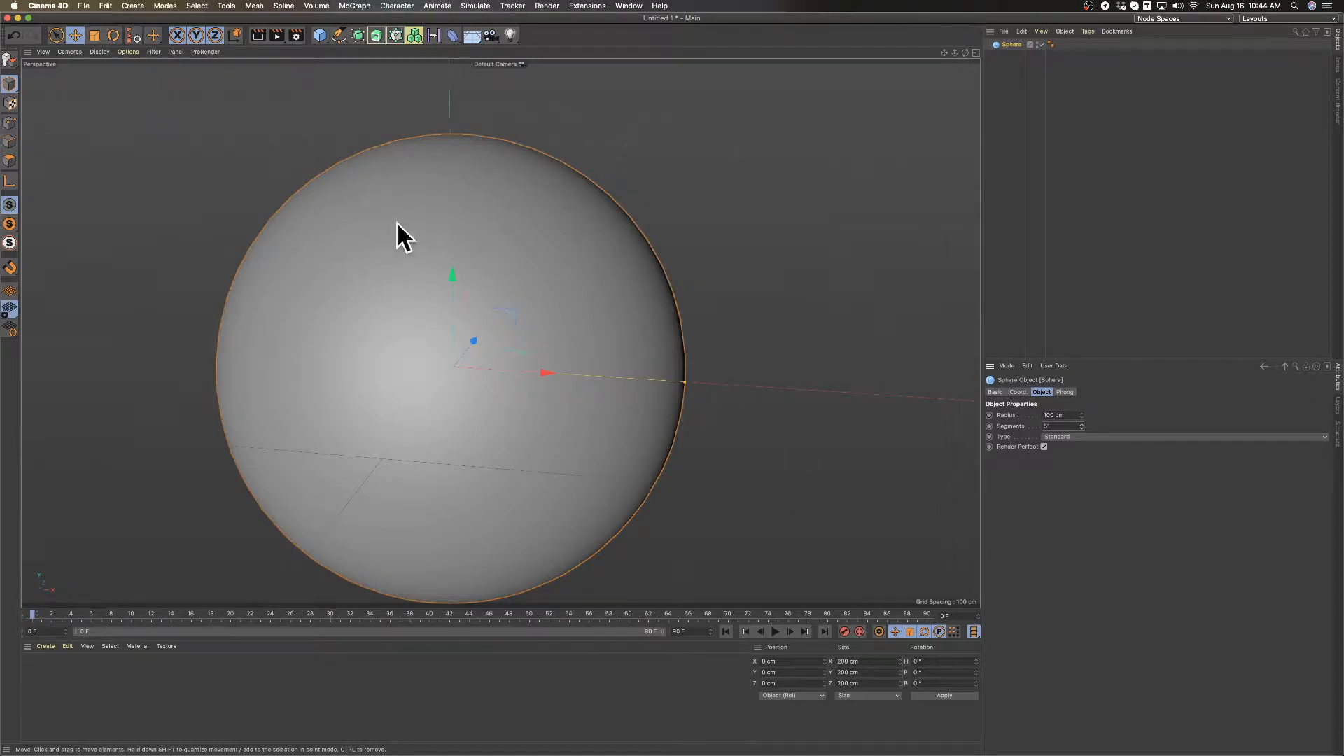
Show polygon lines over the viewport shading and set the sphere's segments to 61.
{"action": "left_click", "coordinate": [99, 52]}
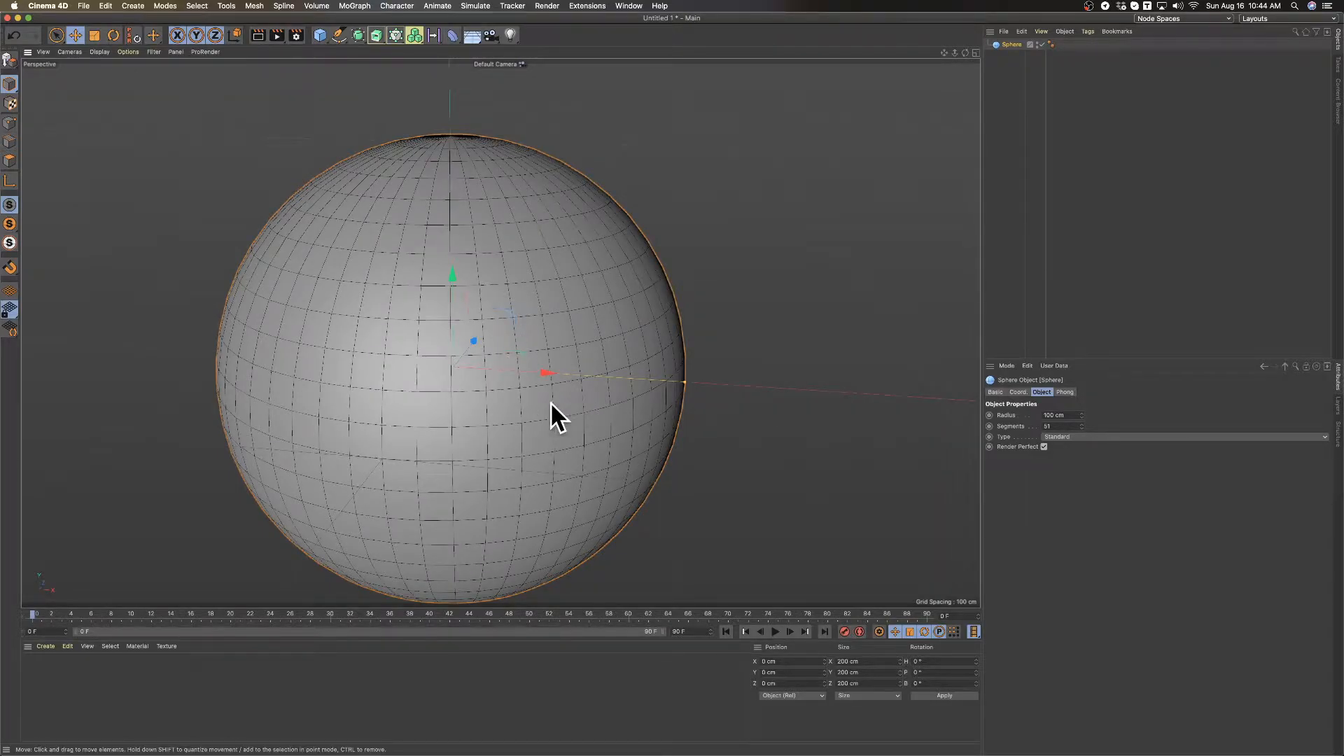
{"action": "left_click_drag", "start_coordinate": [586, 412], "coordinate": [551, 420], "text": "alt"}
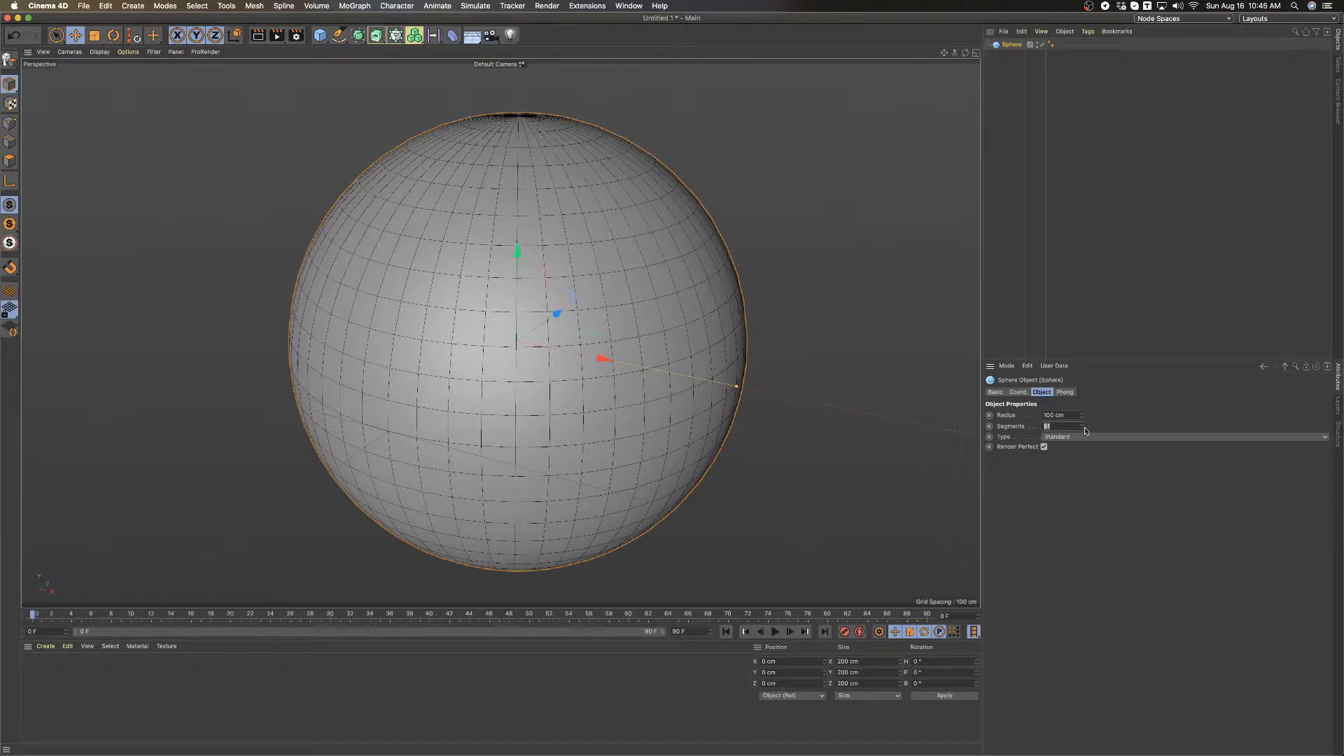
{"action": "left_click_drag", "start_coordinate": [1084, 429], "coordinate": [1084, 460]}
{"action": "mouse_move", "coordinate": [718, 359]}
{"action": "left_mouse_down", "text": "alt"}
{"action": "mouse_move", "coordinate": [608, 316]}
{"action": "mouse_move", "coordinate": [688, 354]}
{"action": "mouse_move", "coordinate": [743, 344]}
{"action": "mouse_move", "coordinate": [745, 312]}
{"action": "mouse_move", "coordinate": [674, 342]}
{"action": "mouse_move", "coordinate": [645, 296]}
{"action": "mouse_move", "coordinate": [721, 364]}
{"action": "left_mouse_up", "text": "alt"}
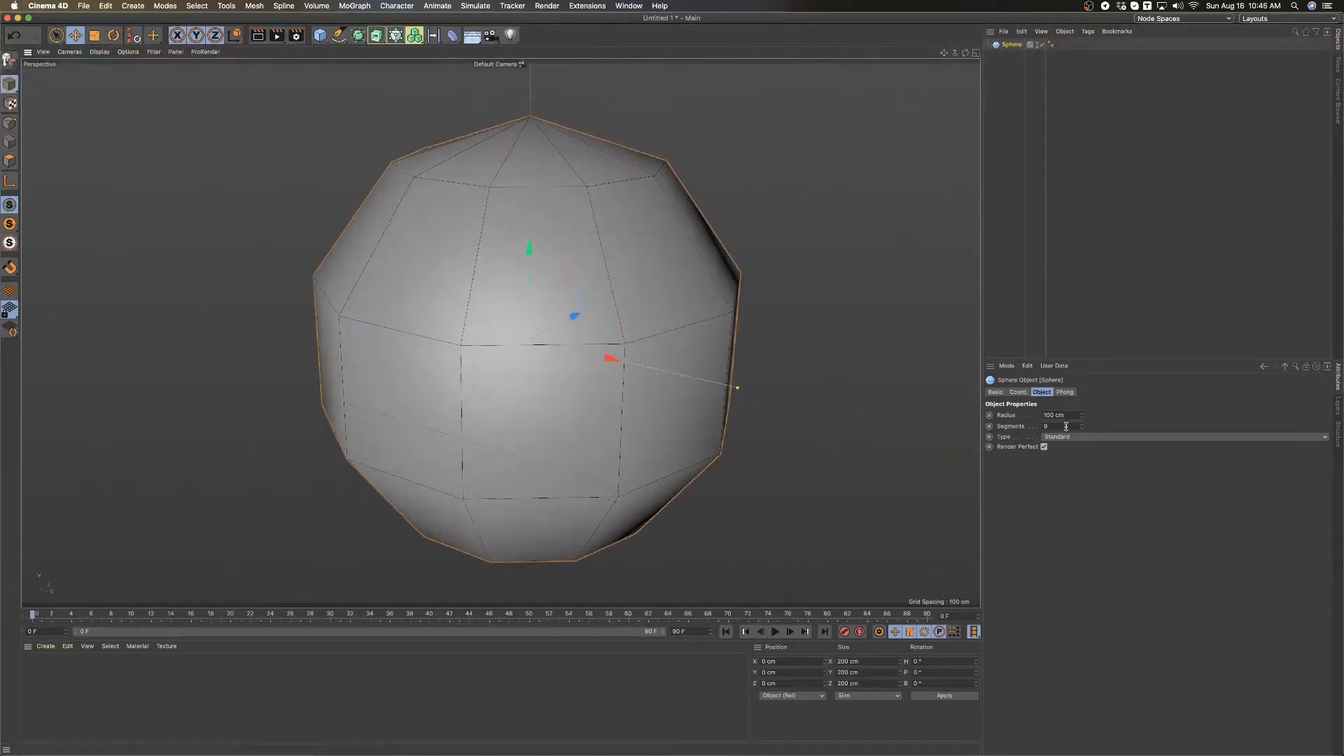
{"action": "left_click_drag", "start_coordinate": [1081, 428], "coordinate": [1081, 398]}
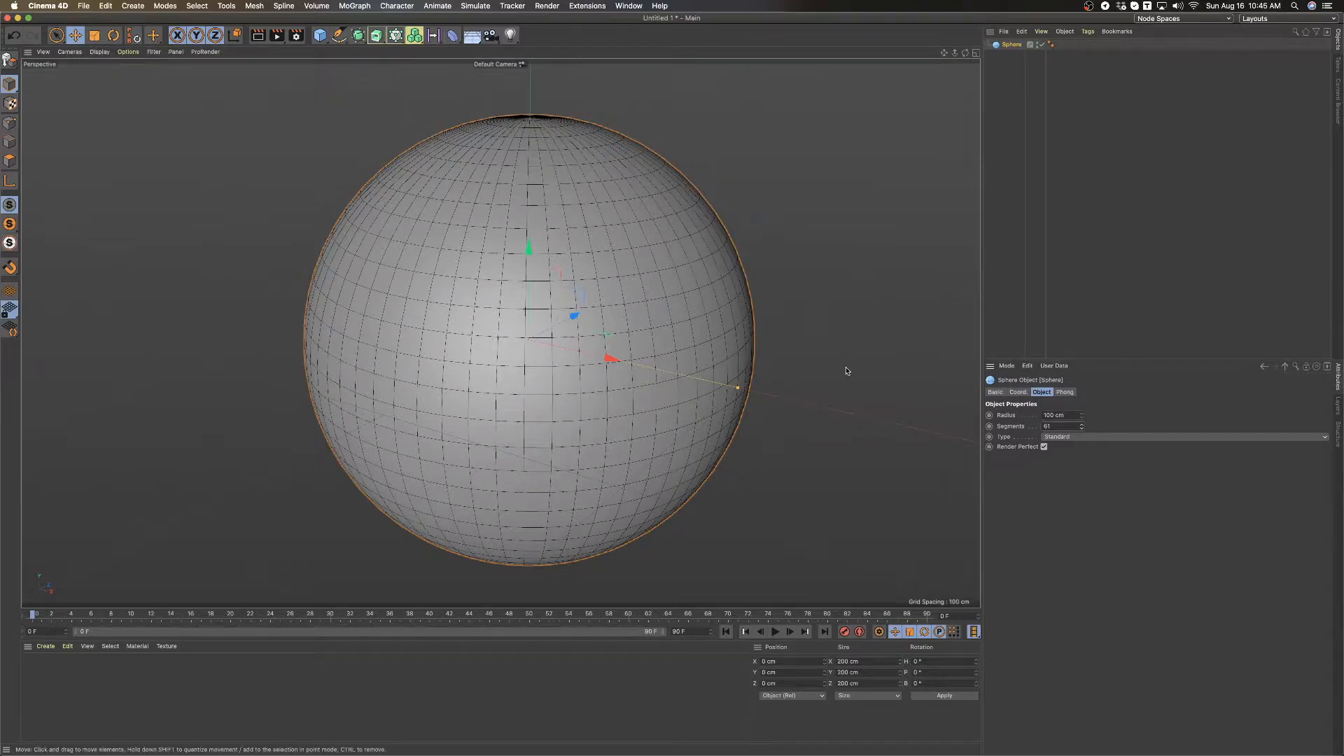
Compare the sphere's segmentation with the dome in the QuickTime reference video, and inspect the sphere back in Cinema 4D.
{"action": "key", "text": "super+Tab"}
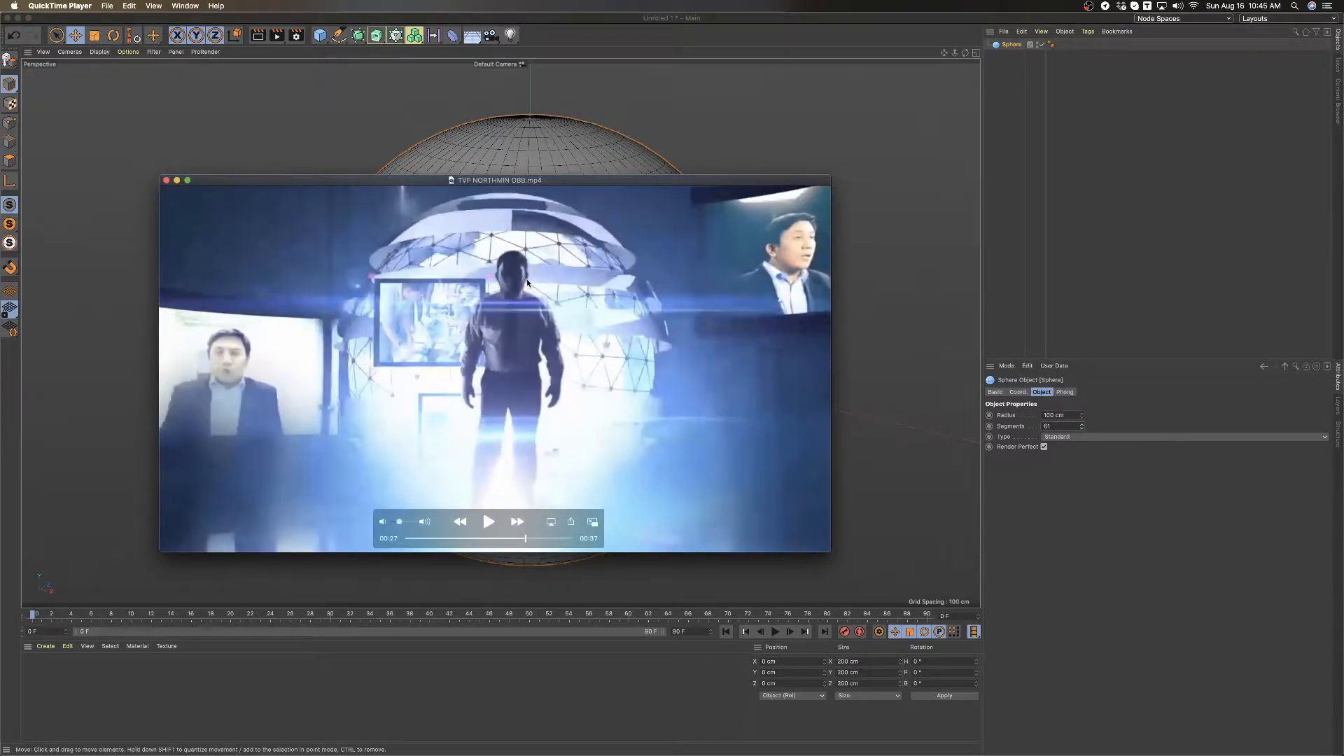
{"action": "key", "text": "super+Tab"}
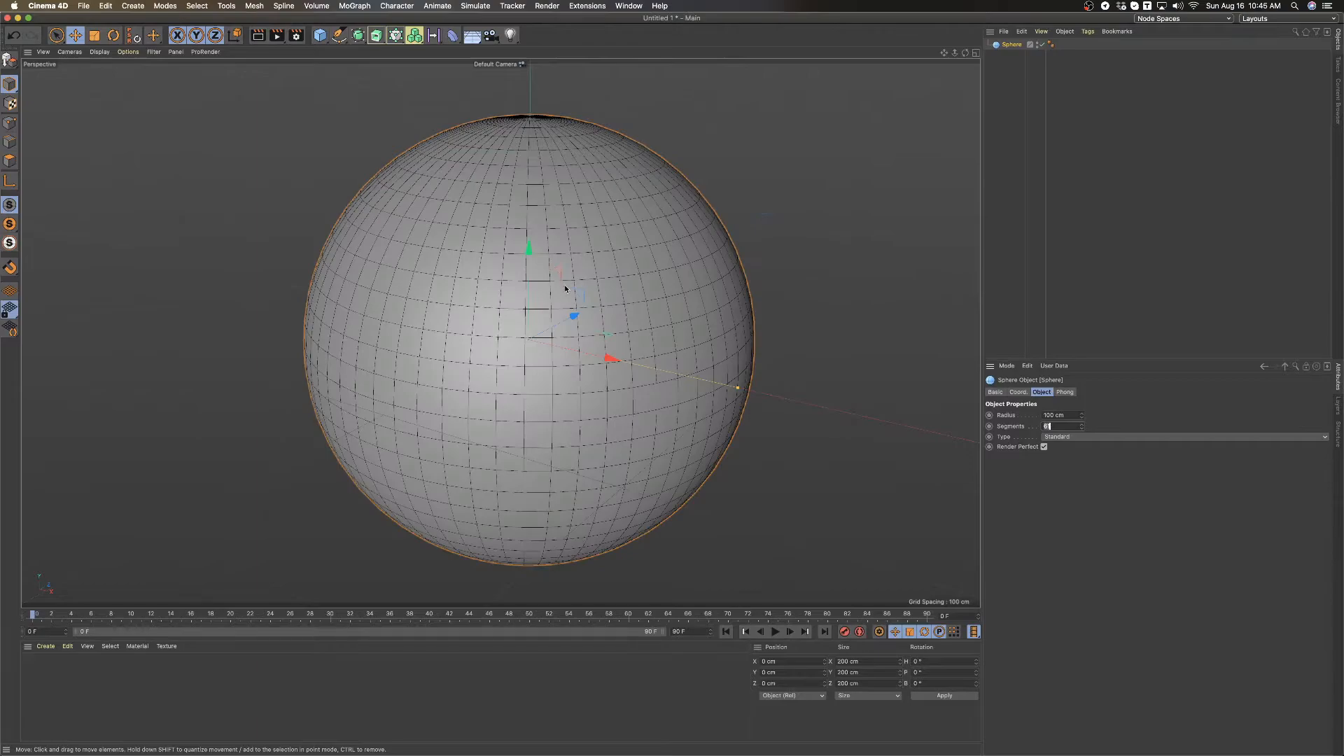
{"action": "mouse_move", "coordinate": [643, 366]}
{"action": "left_mouse_down", "text": "alt"}
{"action": "mouse_move", "coordinate": [612, 329]}
{"action": "mouse_move", "coordinate": [625, 355]}
{"action": "left_mouse_up", "text": "alt"}
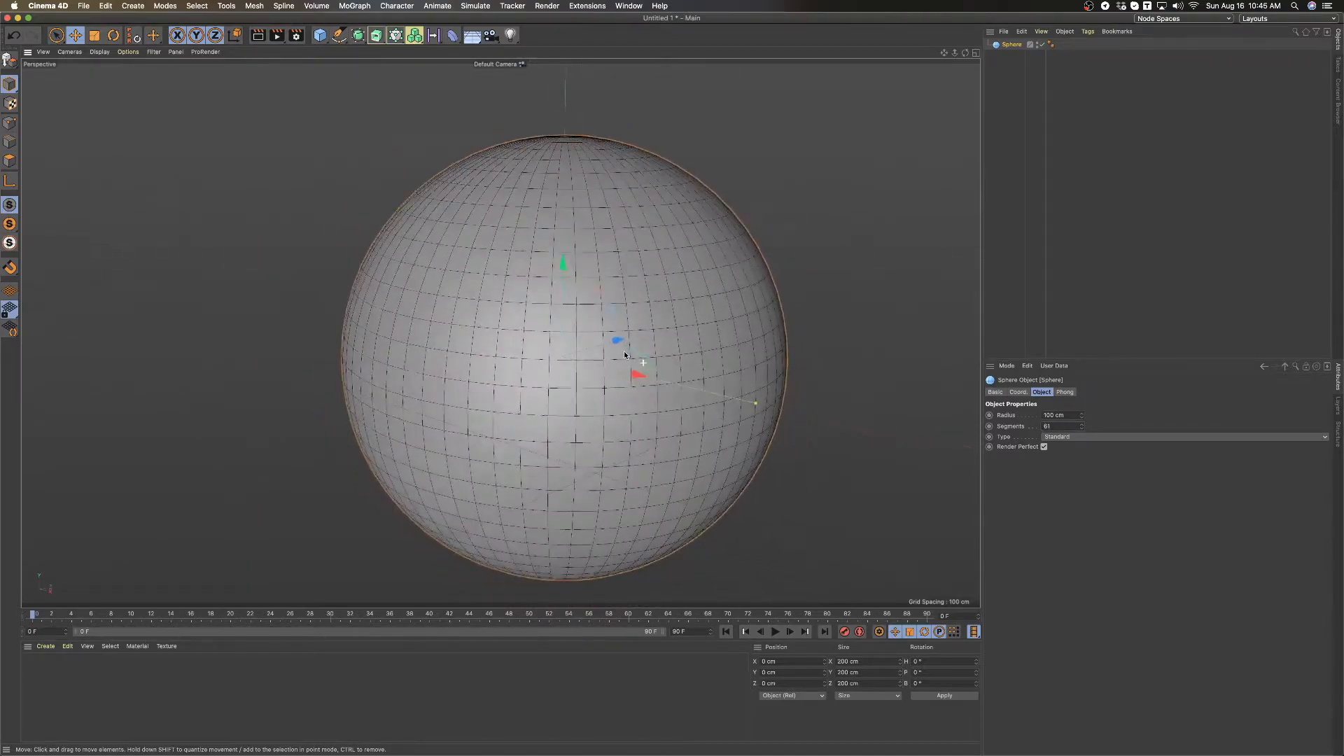
{"action": "scroll", "coordinate": [270, 196], "scroll_direction": "down", "scroll_amount": 4}
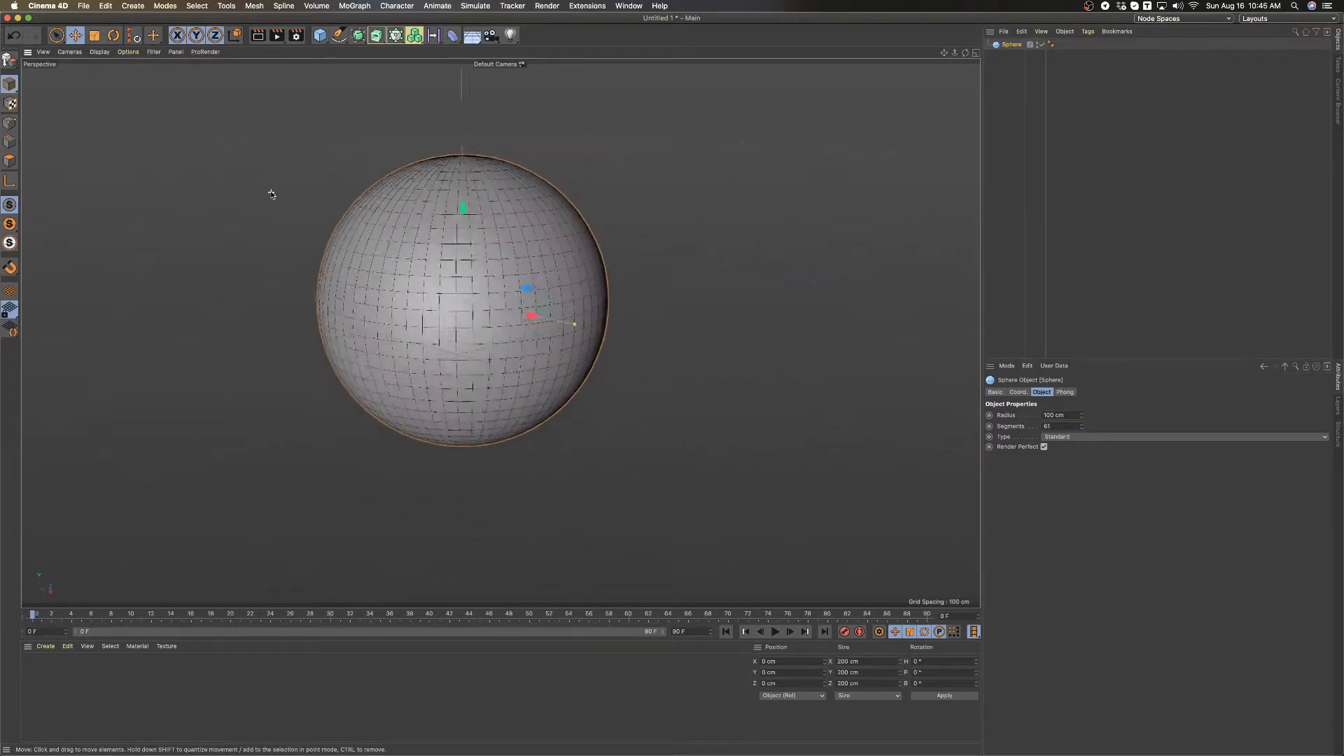
{"action": "scroll", "coordinate": [295, 202], "scroll_direction": "up", "scroll_amount": 3}
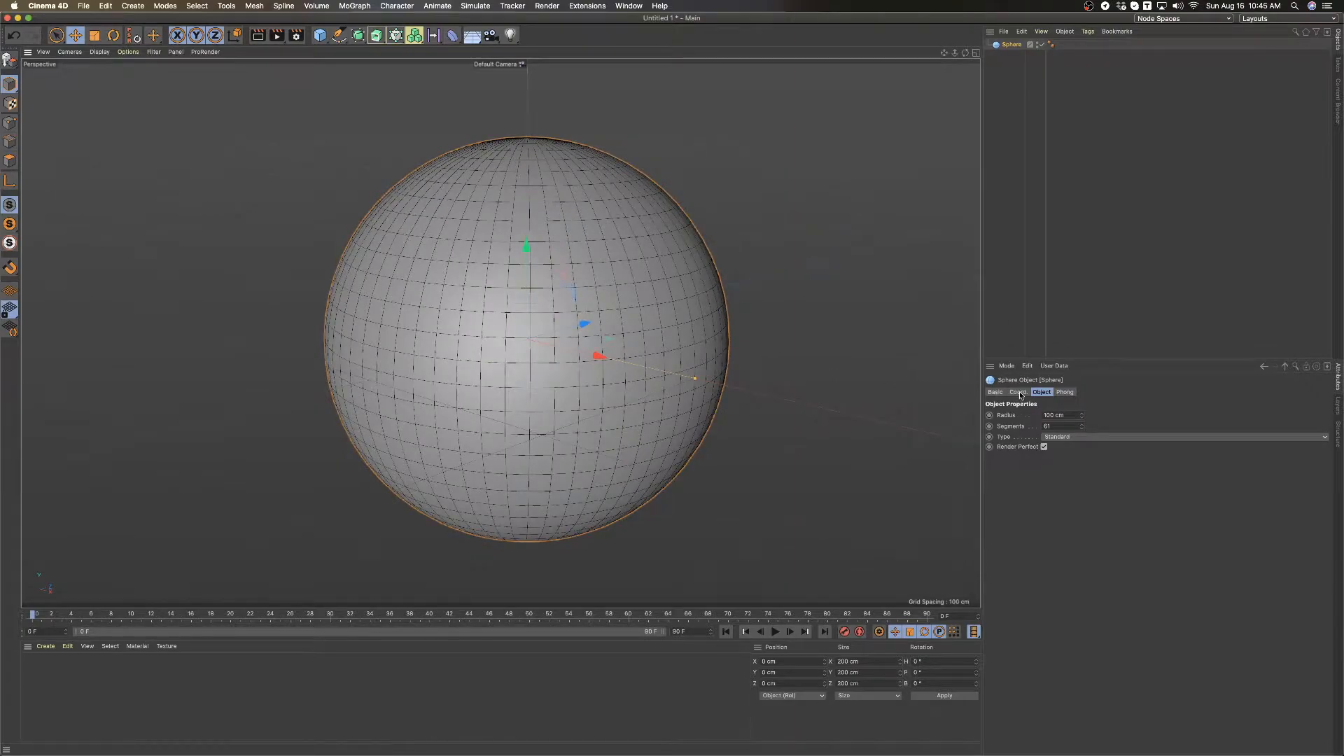
Set the sphere's type to Hemisphere and switch the viewport to shading without polygon lines.
{"action": "left_click", "coordinate": [1162, 434]}
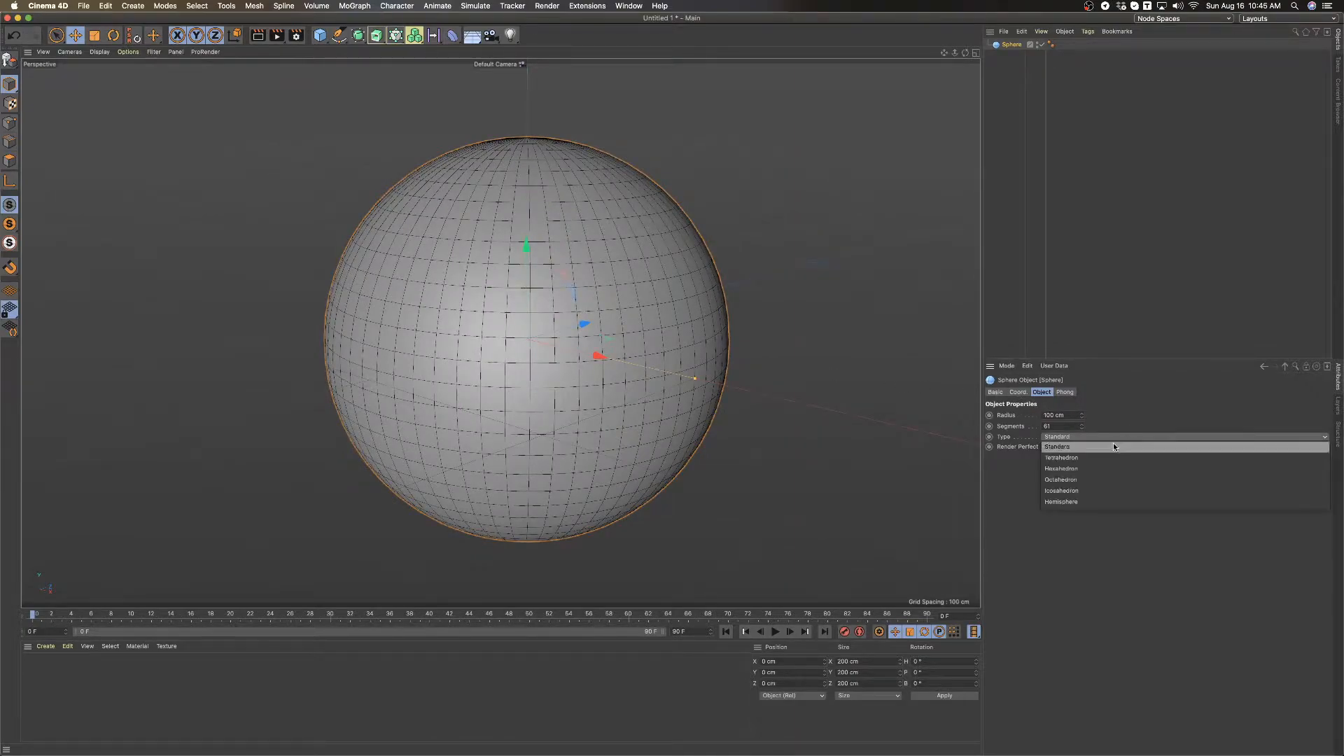
{"action": "left_click", "coordinate": [1072, 502]}
{"action": "left_click_drag", "start_coordinate": [621, 357], "coordinate": [623, 276], "text": "alt"}
{"action": "left_click", "coordinate": [98, 51]}
{"action": "left_click", "coordinate": [110, 71]}
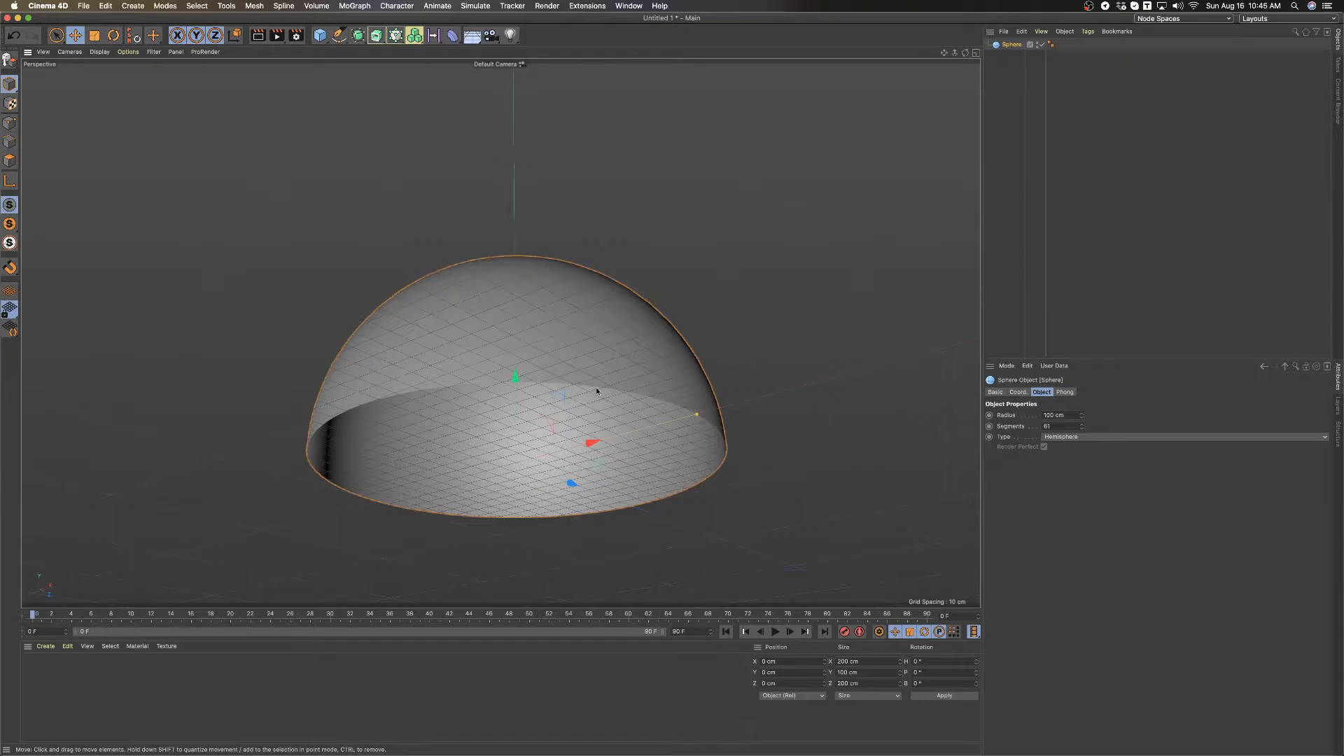
Inspect the hemisphere's thin shell up close and add an Extrude generator to the scene.
{"action": "scroll", "coordinate": [653, 410], "scroll_direction": "up", "scroll_amount": 10}
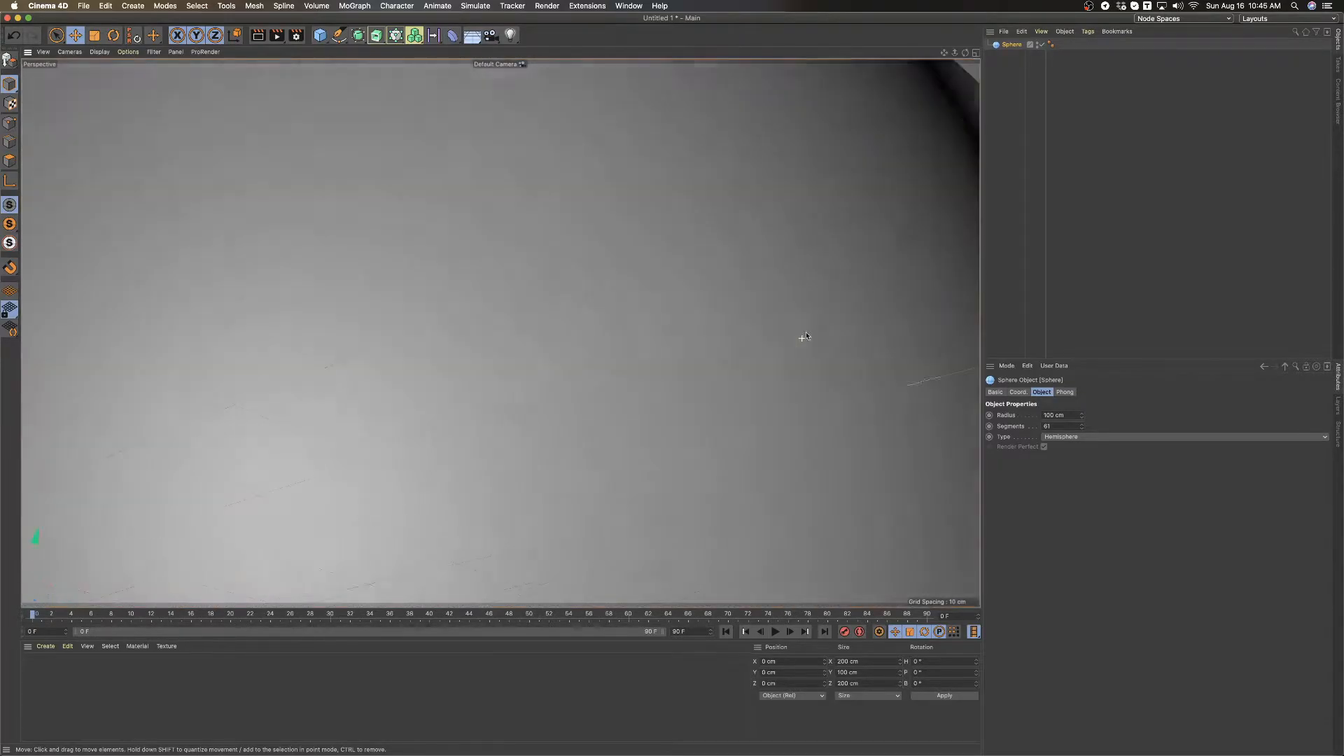
{"action": "scroll", "coordinate": [720, 298], "scroll_direction": "down", "scroll_amount": 10}
{"action": "left_click_drag", "start_coordinate": [519, 186], "coordinate": [517, 225], "text": "alt"}
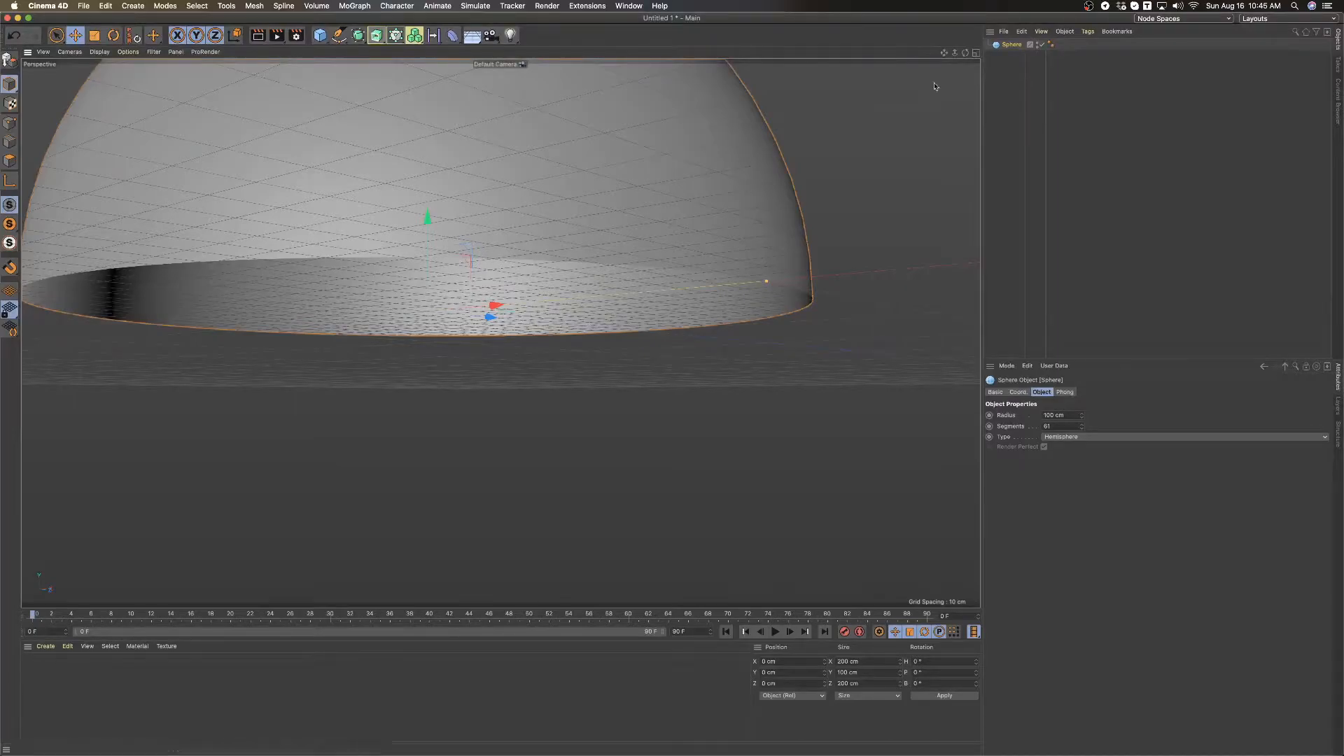
{"action": "left_click", "coordinate": [376, 35]}
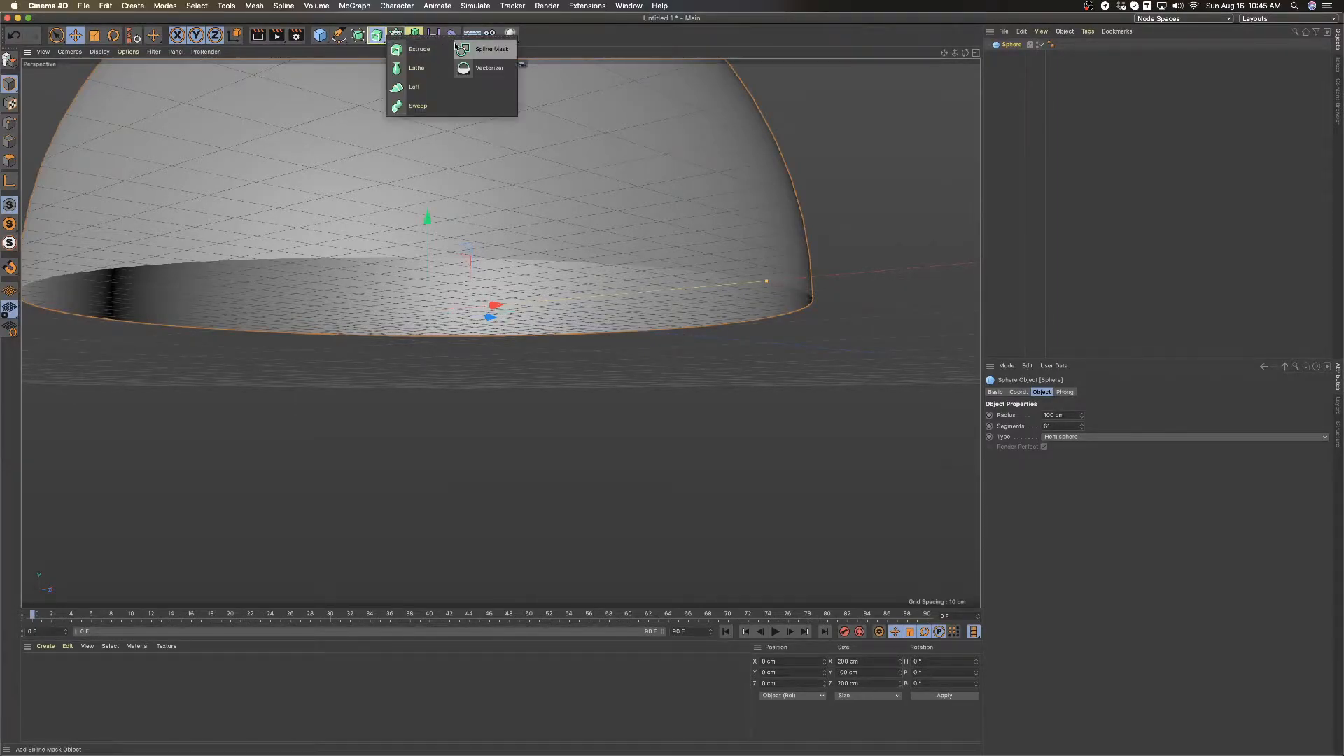
{"action": "left_click", "coordinate": [418, 49]}
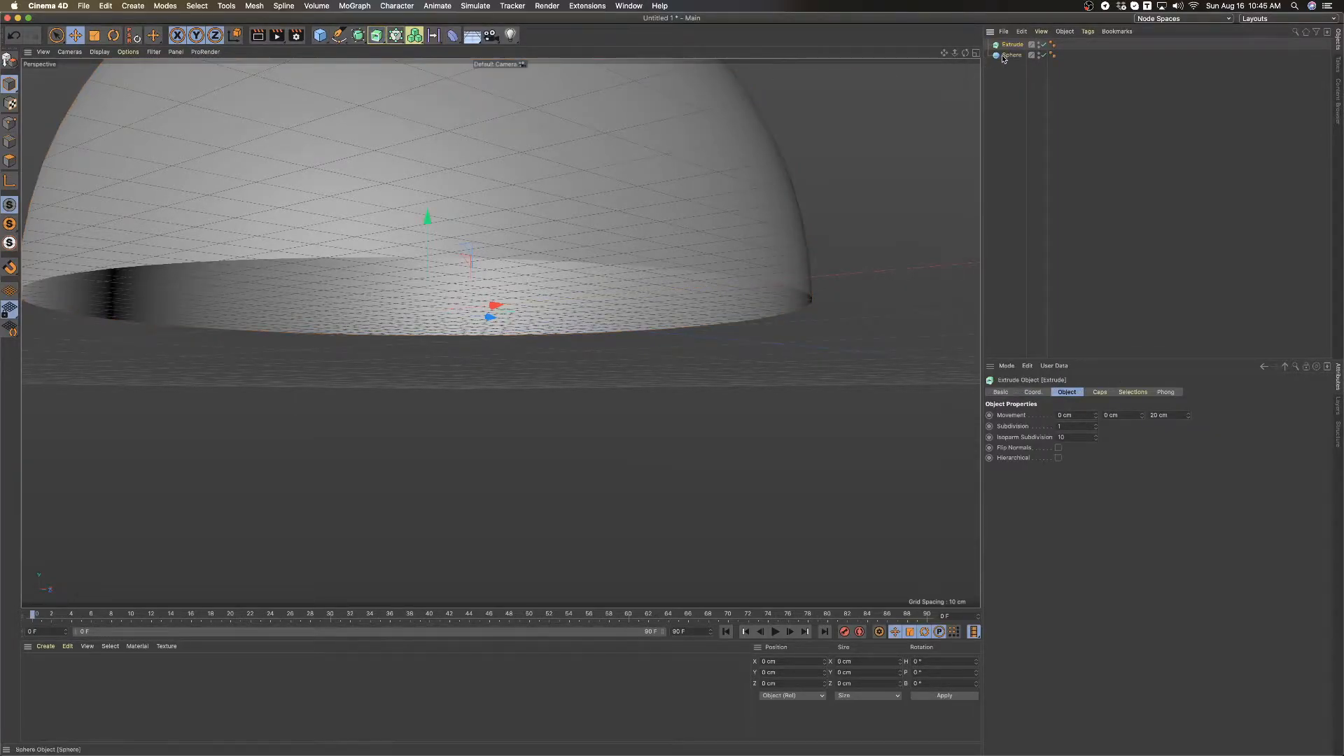
Try nesting the sphere in the Extrude generator, and delete the Extrude generator while keeping the sphere at the top level.
{"action": "left_click_drag", "start_coordinate": [1005, 47], "coordinate": [1006, 48]}
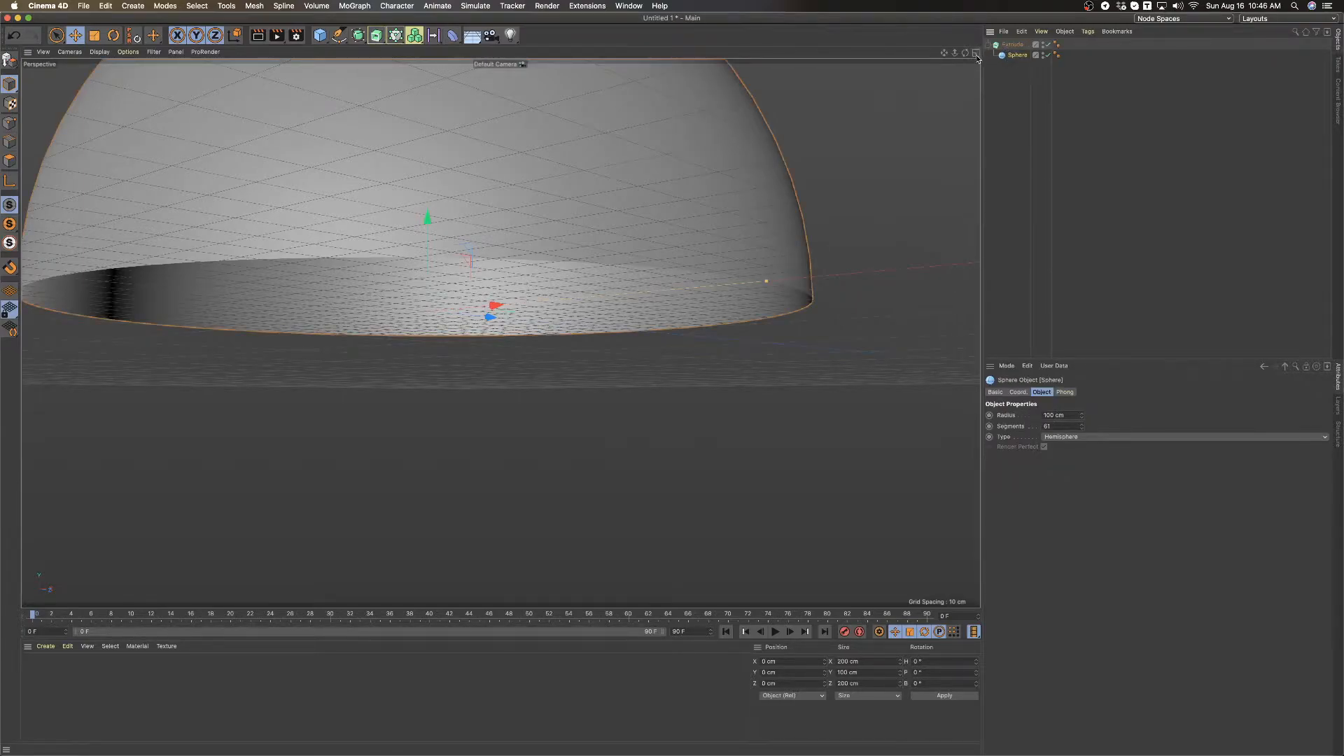
{"action": "left_click_drag", "start_coordinate": [591, 202], "coordinate": [634, 199], "text": "alt"}
{"action": "scroll", "coordinate": [644, 434], "scroll_direction": "down", "scroll_amount": 5}
{"action": "left_click", "coordinate": [1016, 47]}
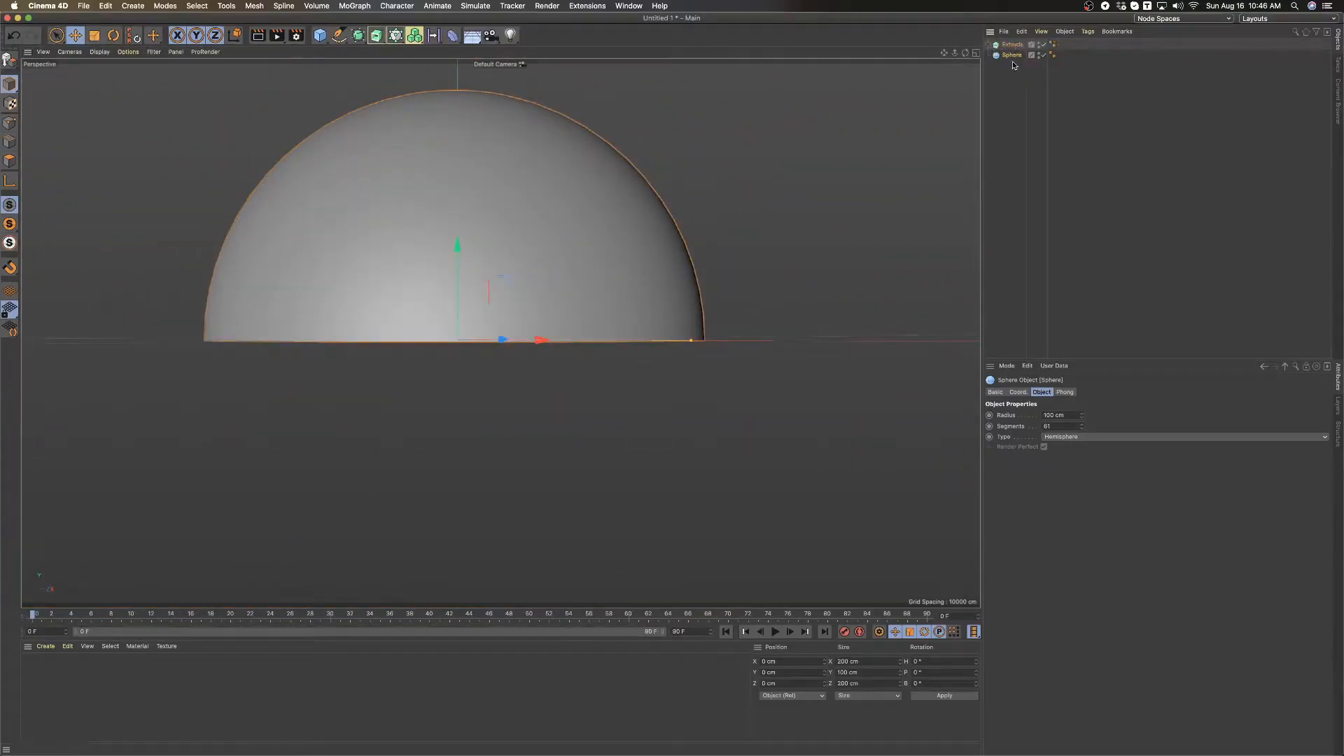
{"action": "key", "text": "Delete"}
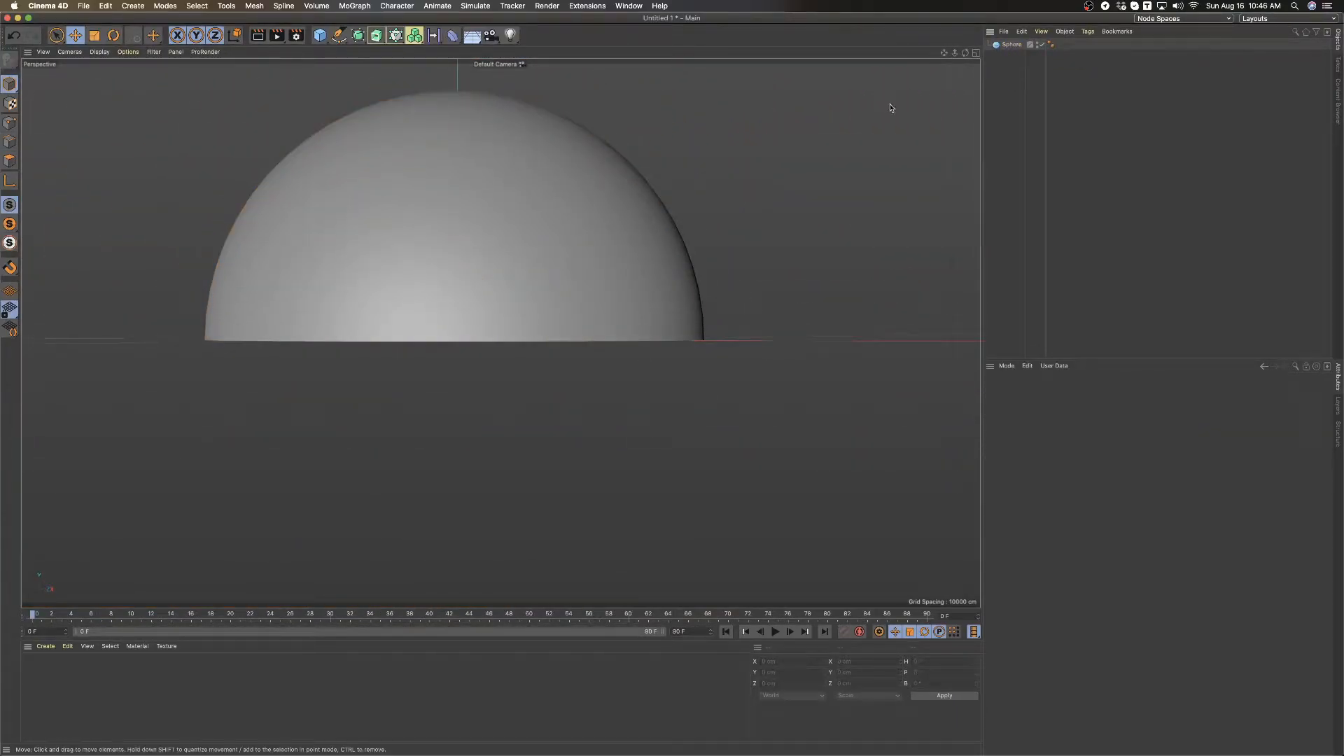
Compare the hemisphere with the banded dome at 00:27 in the QuickTime reference video, and return to Cinema 4D.
{"action": "scroll", "coordinate": [567, 436], "scroll_direction": "up", "scroll_amount": 5}
{"action": "scroll", "coordinate": [568, 435], "scroll_direction": "down", "scroll_amount": 5}
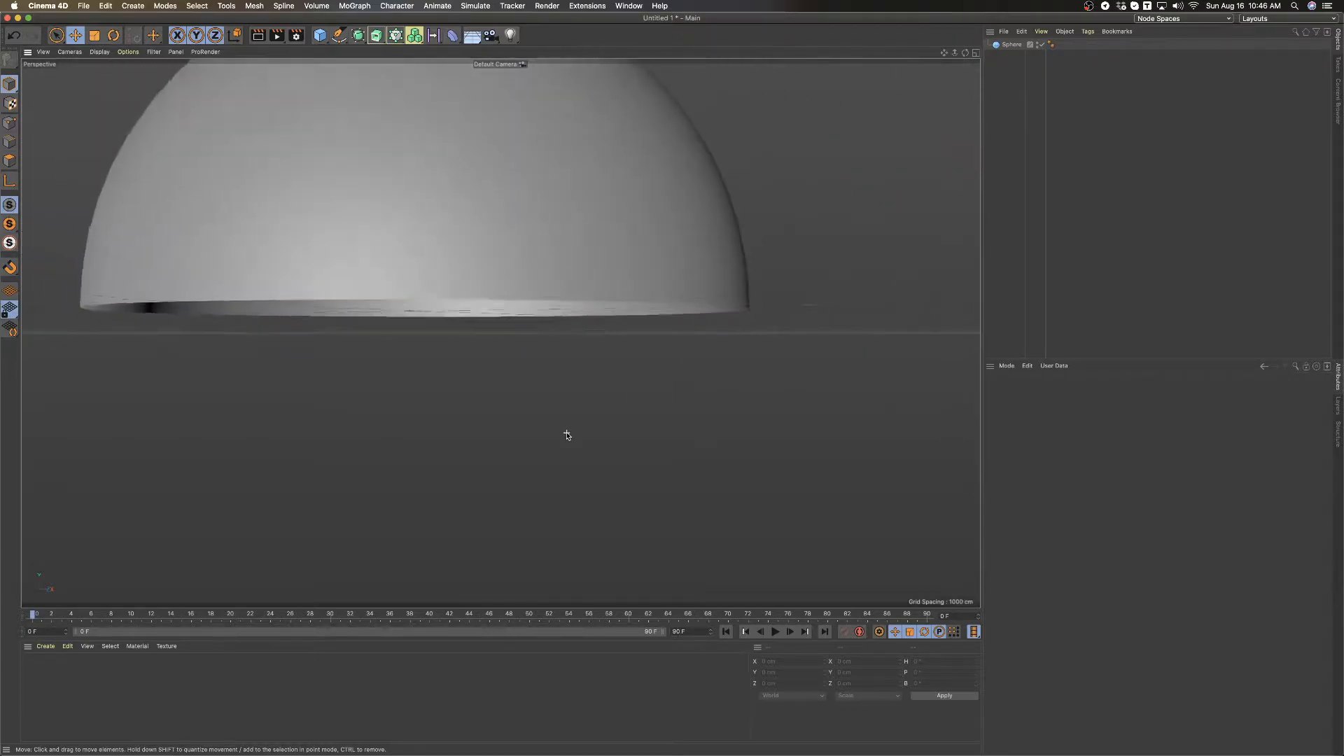
{"action": "key", "text": "super+Tab"}
{"action": "left_click_drag", "start_coordinate": [525, 539], "coordinate": [523, 540]}
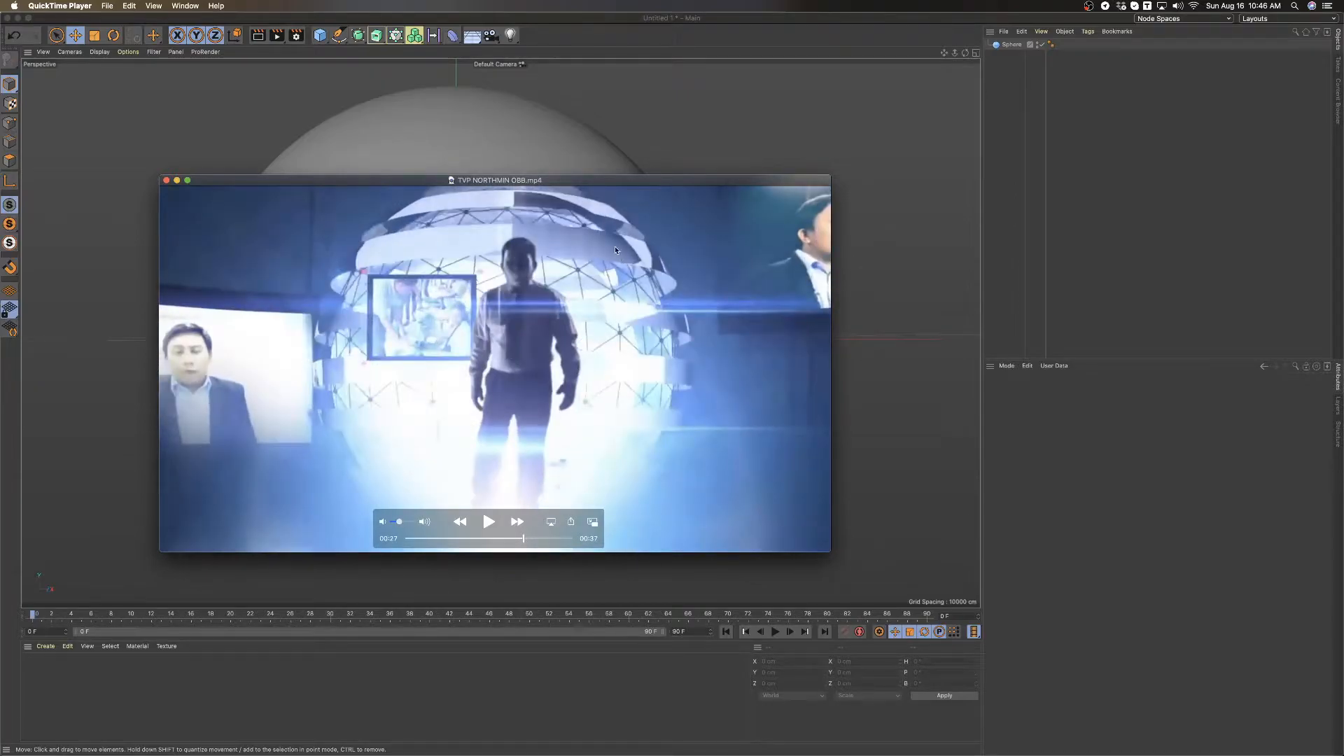
{"action": "left_click", "coordinate": [1034, 225]}
{"action": "scroll", "coordinate": [575, 340], "scroll_direction": "down", "scroll_amount": 10}
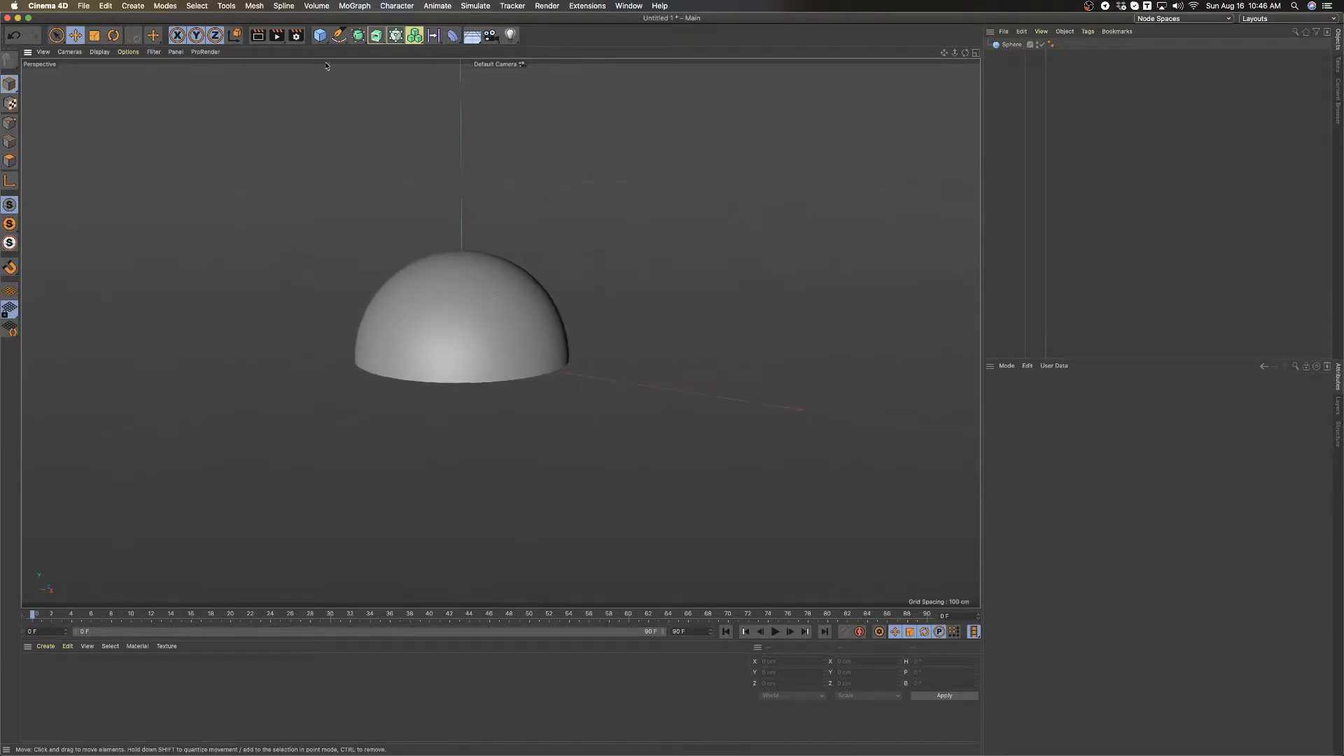
Add a cube and resize it into a flat slab about 303 × 10 × 359 cm that passes through the hemisphere.
{"action": "left_click", "coordinate": [320, 35]}
{"action": "left_click", "coordinate": [419, 49]}
{"action": "left_click_drag", "start_coordinate": [463, 252], "coordinate": [561, 319]}
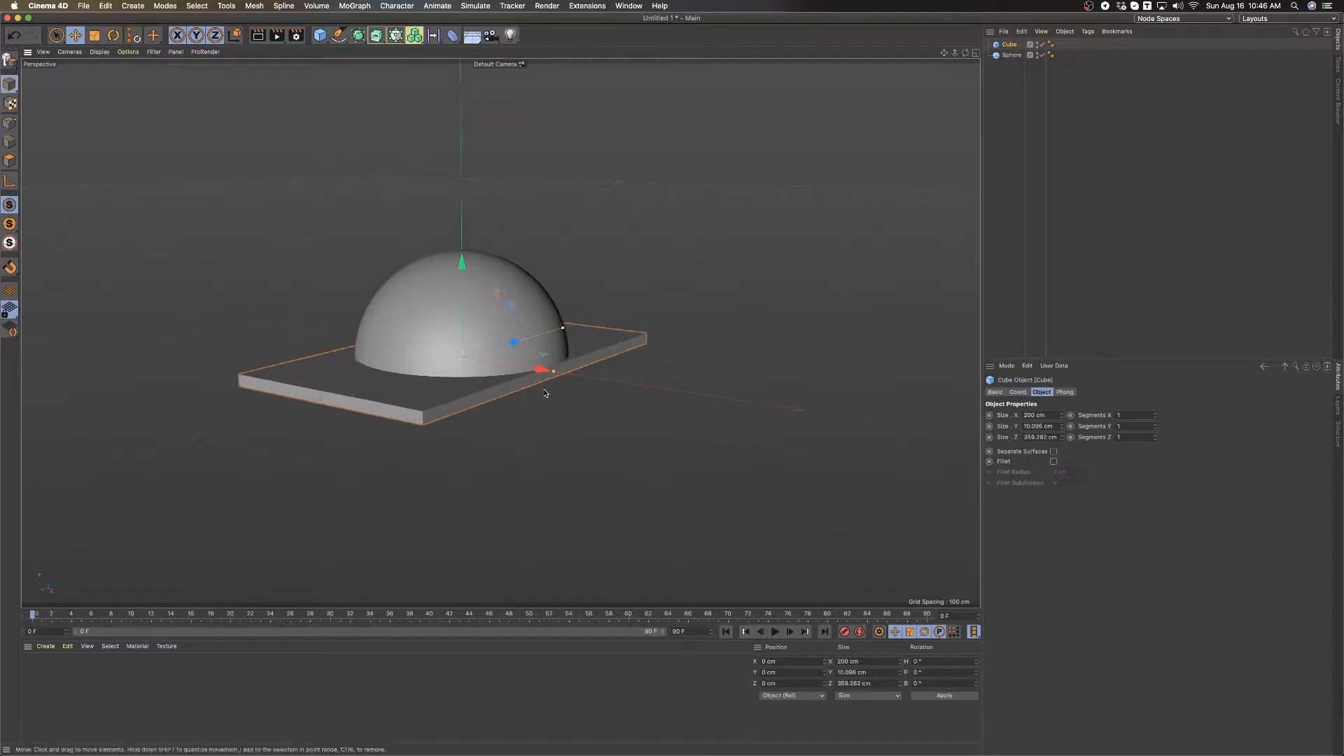
{"action": "left_click_drag", "start_coordinate": [553, 371], "coordinate": [605, 390]}
{"action": "left_click_drag", "start_coordinate": [460, 362], "coordinate": [510, 358], "text": "alt"}
Raise the slab to about 21 cm on Y so it cuts through the lower part of the hemisphere.
{"action": "left_click_drag", "start_coordinate": [423, 287], "coordinate": [498, 349]}
{"action": "mouse_move", "coordinate": [418, 310]}
{"action": "left_mouse_down"}
{"action": "mouse_move", "coordinate": [418, 268]}
{"action": "mouse_move", "coordinate": [419, 324]}
{"action": "mouse_move", "coordinate": [420, 268]}
{"action": "mouse_move", "coordinate": [434, 271]}
{"action": "mouse_move", "coordinate": [436, 305]}
{"action": "left_mouse_up"}
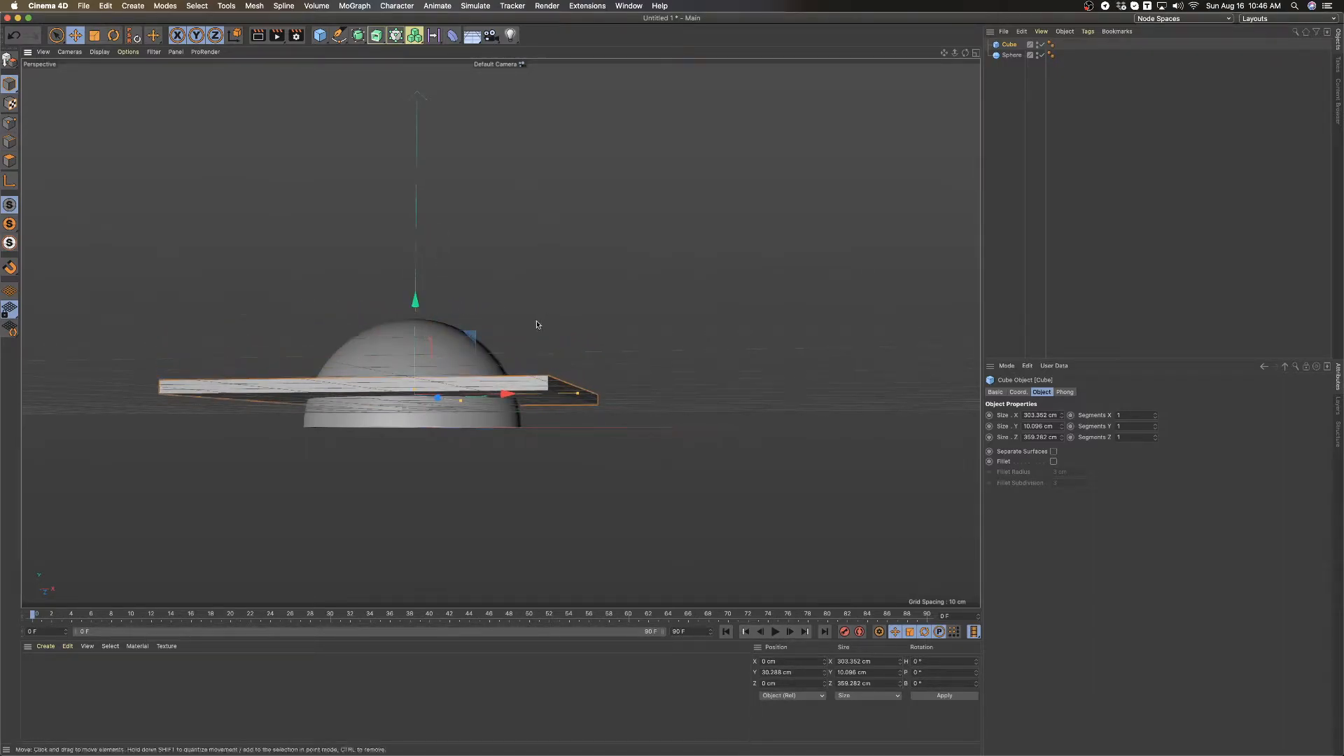
{"action": "left_click_drag", "start_coordinate": [501, 336], "coordinate": [498, 369], "text": "alt"}
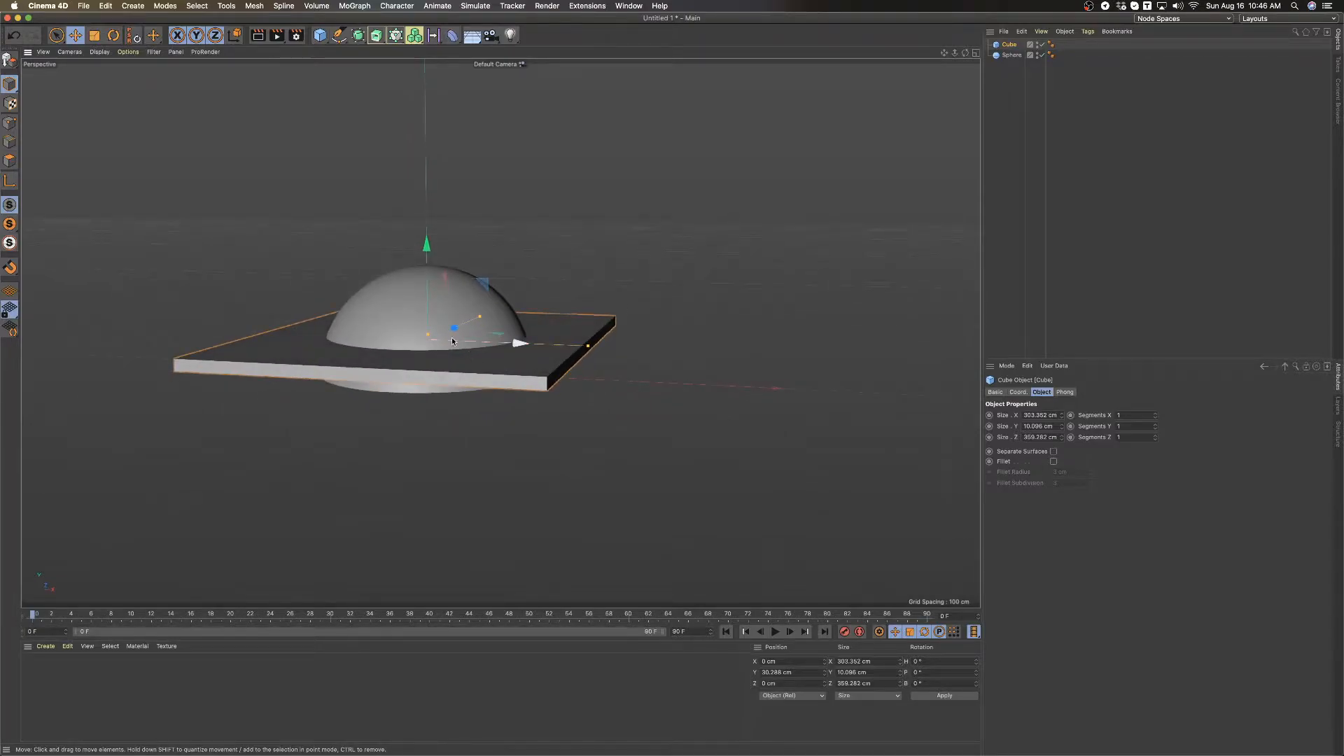
{"action": "mouse_move", "coordinate": [427, 292]}
{"action": "left_mouse_down"}
{"action": "mouse_move", "coordinate": [430, 247]}
{"action": "mouse_move", "coordinate": [426, 303]}
{"action": "left_mouse_up"}
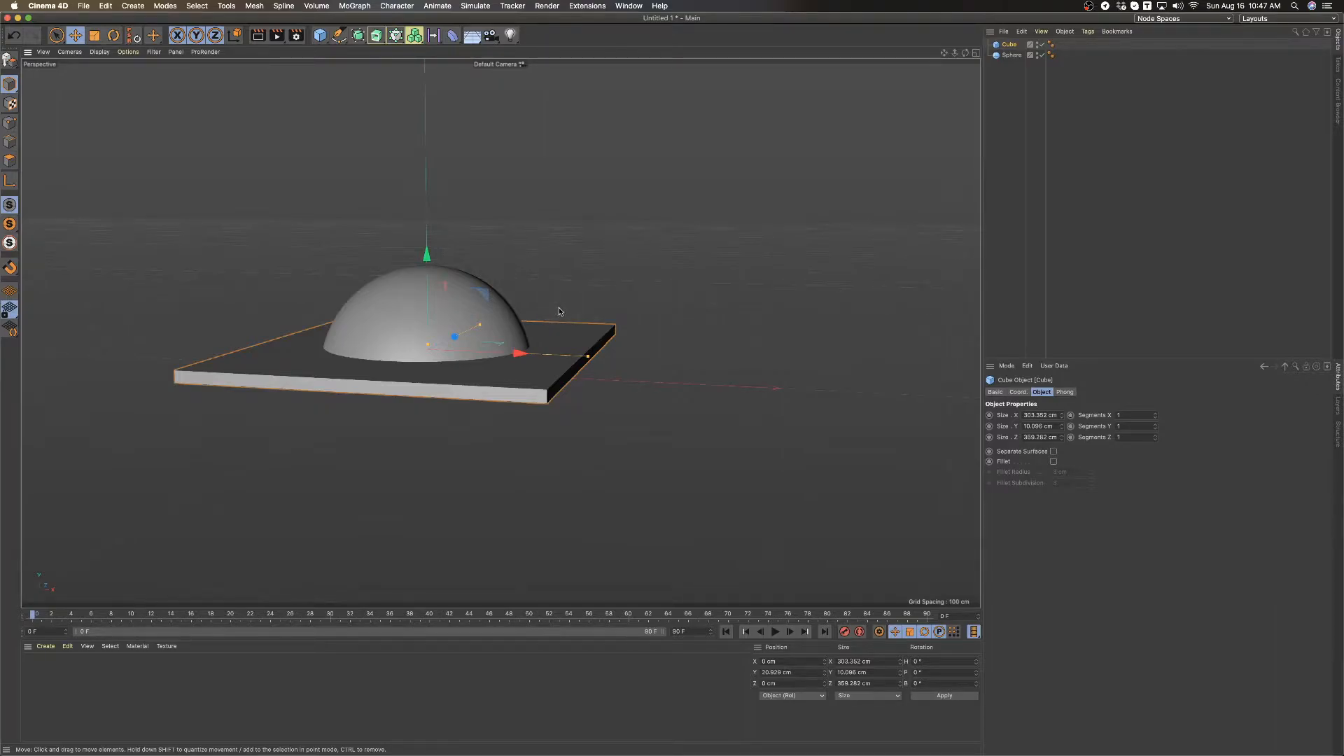
{"action": "left_click_drag", "start_coordinate": [552, 334], "coordinate": [575, 315], "text": "alt"}
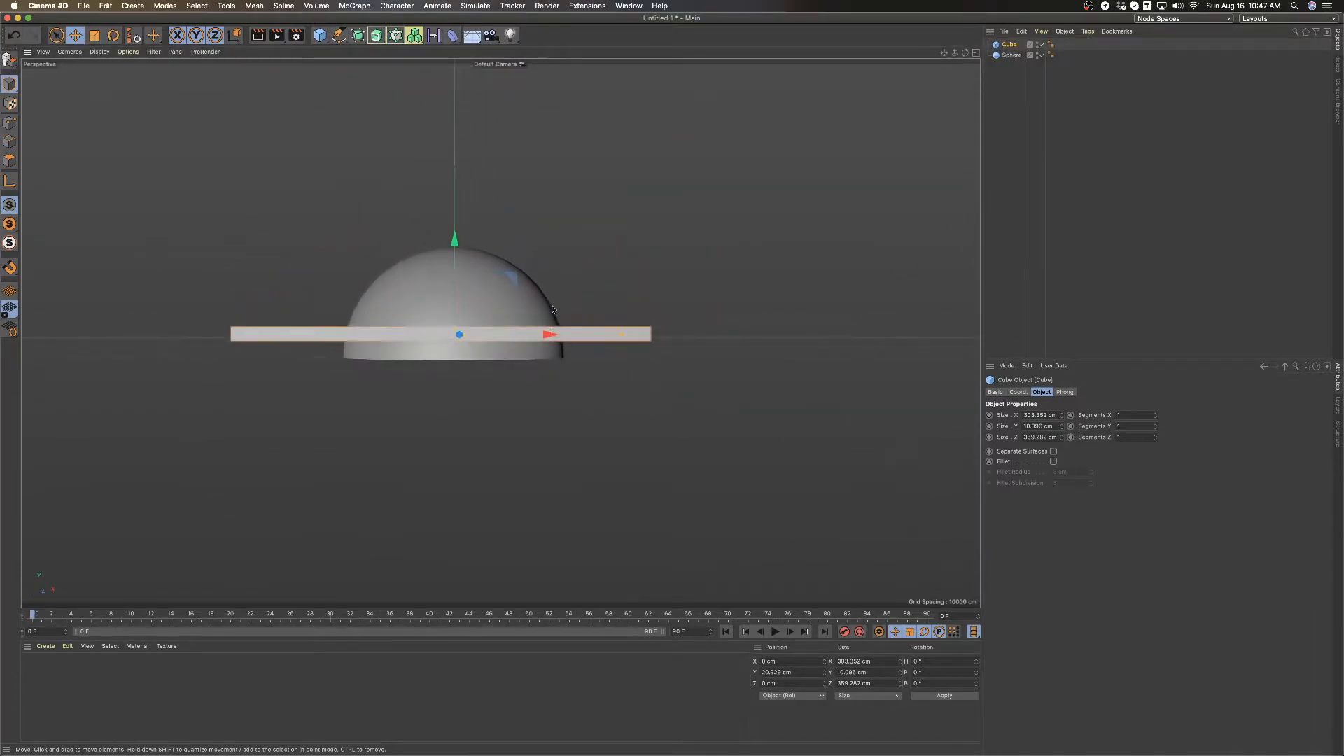
Stack five spaced copies of the slab above the original, and lower all six slabs together slightly.
{"action": "left_click_drag", "start_coordinate": [449, 247], "coordinate": [435, 139], "text": "alt"}
{"action": "left_click", "coordinate": [1009, 97], "text": "shift"}
{"action": "mouse_move", "coordinate": [411, 217]}
{"action": "left_mouse_down"}
{"action": "mouse_move", "coordinate": [398, 359]}
{"action": "mouse_move", "coordinate": [404, 161]}
{"action": "mouse_move", "coordinate": [401, 355]}
{"action": "mouse_move", "coordinate": [411, 210]}
{"action": "mouse_move", "coordinate": [411, 226]}
{"action": "left_mouse_up"}
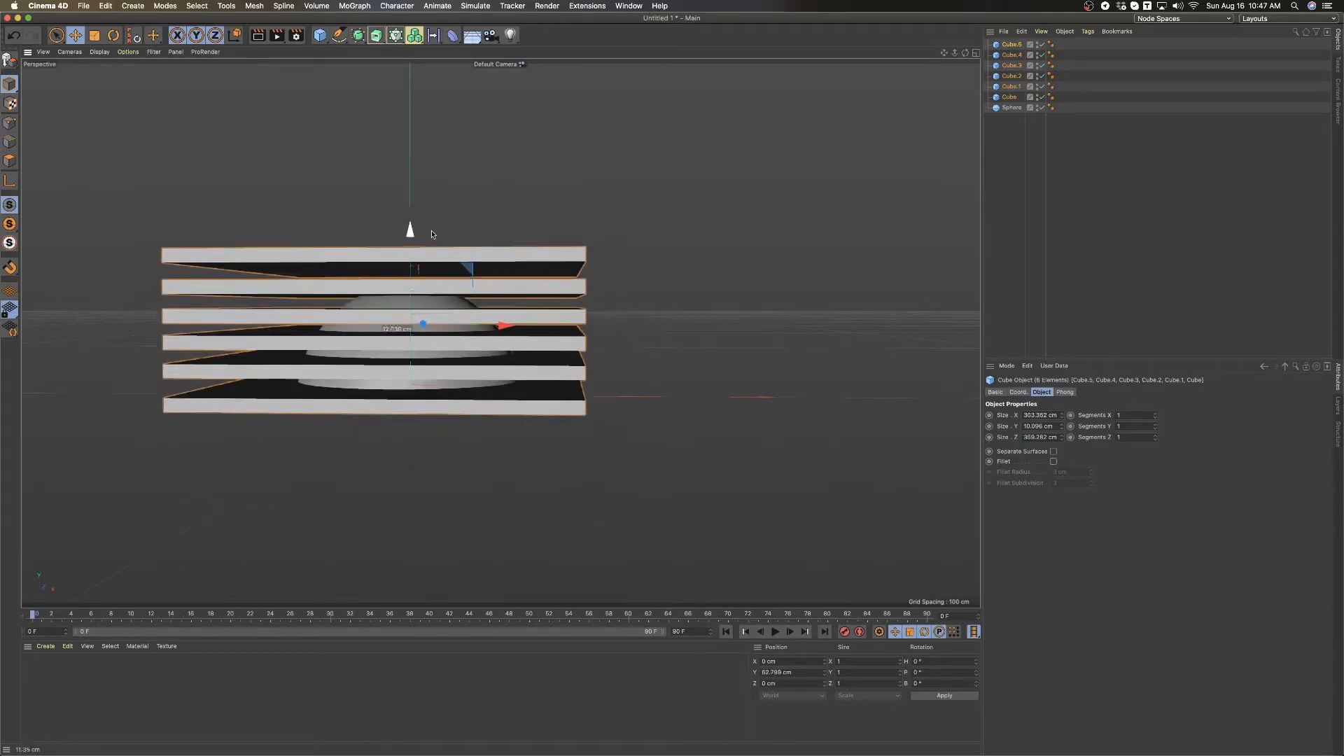
Group the six cubes into one null and rename the null as mask.
{"action": "right_click", "coordinate": [1012, 86]}
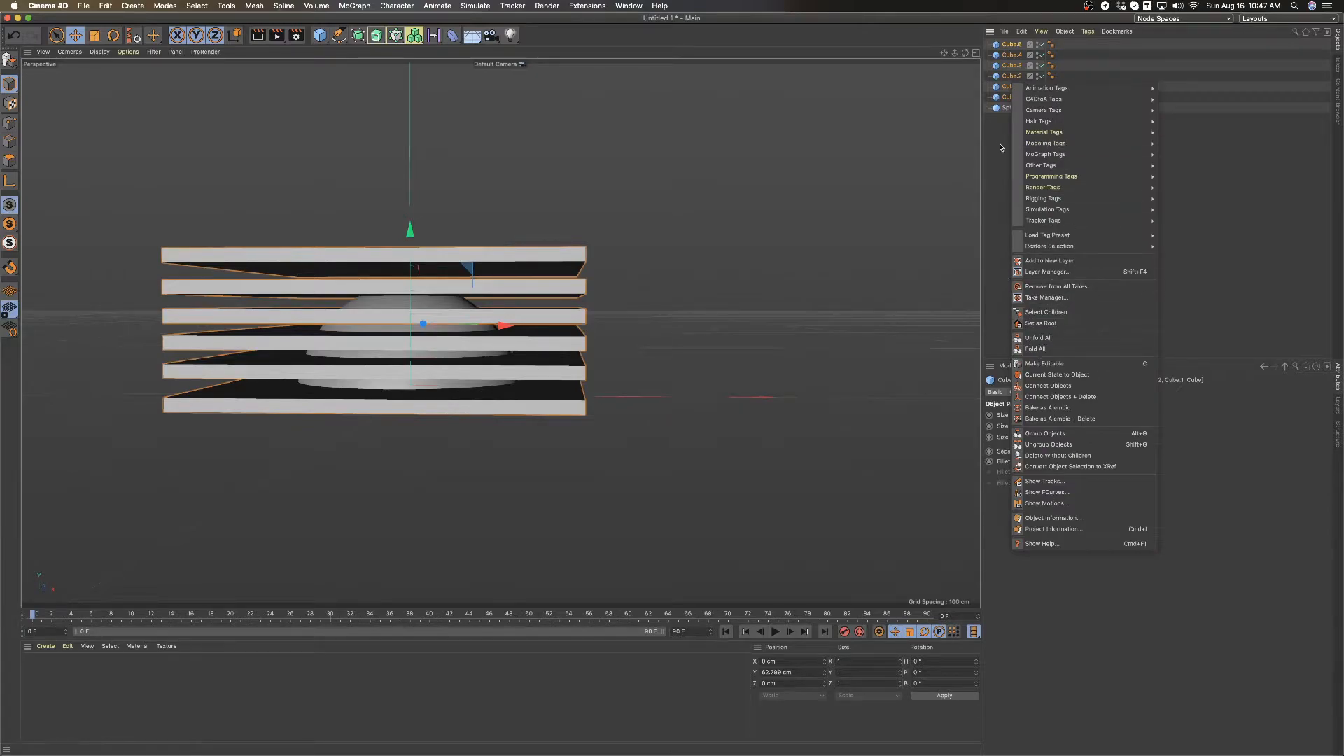
{"action": "left_click", "coordinate": [1007, 77]}
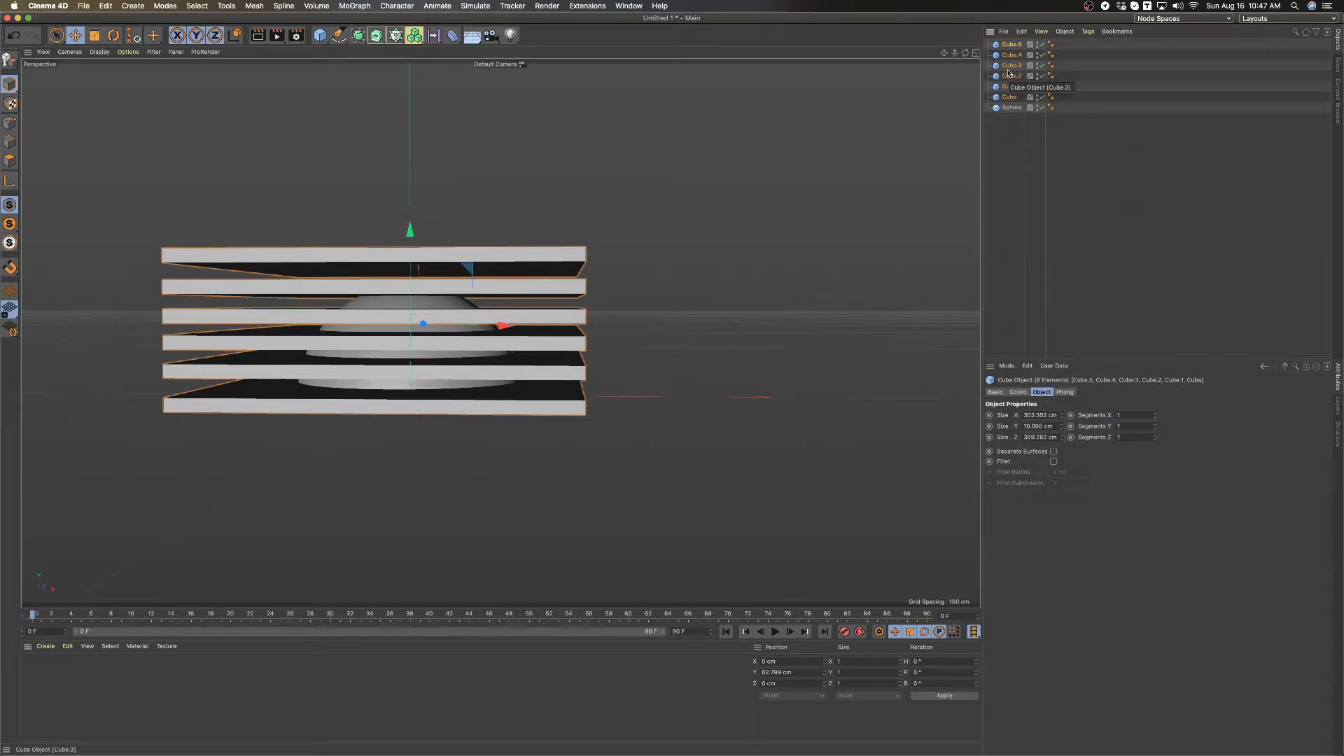
{"action": "key", "text": "alt+g"}
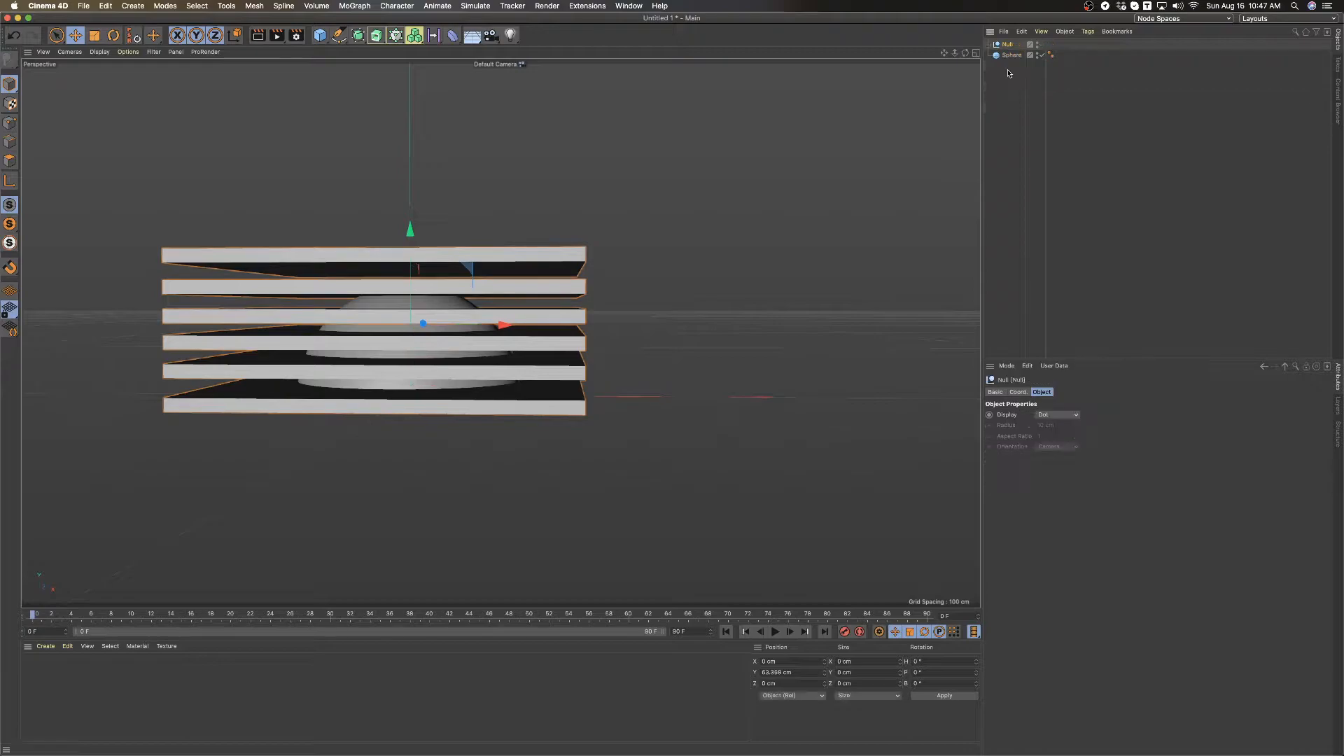
{"action": "double_click", "coordinate": [1008, 44]}
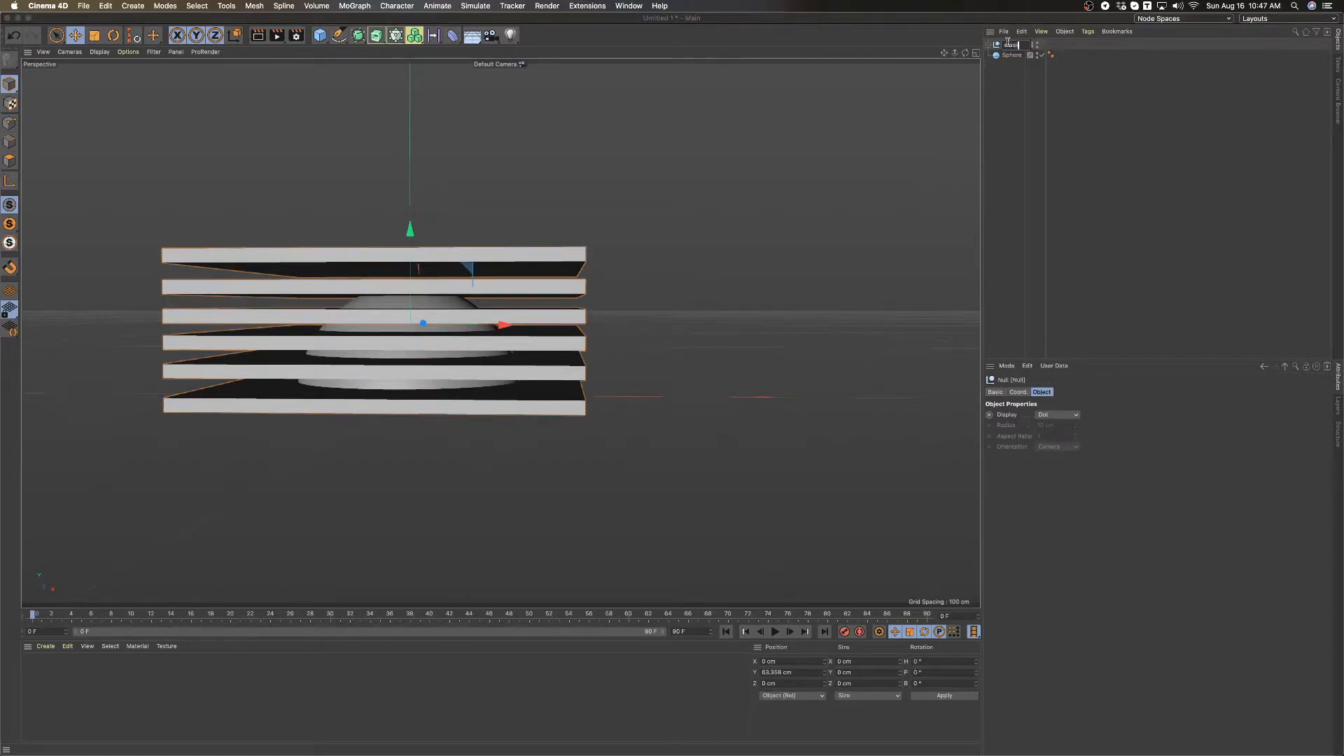
{"action": "key", "text": "Return"}
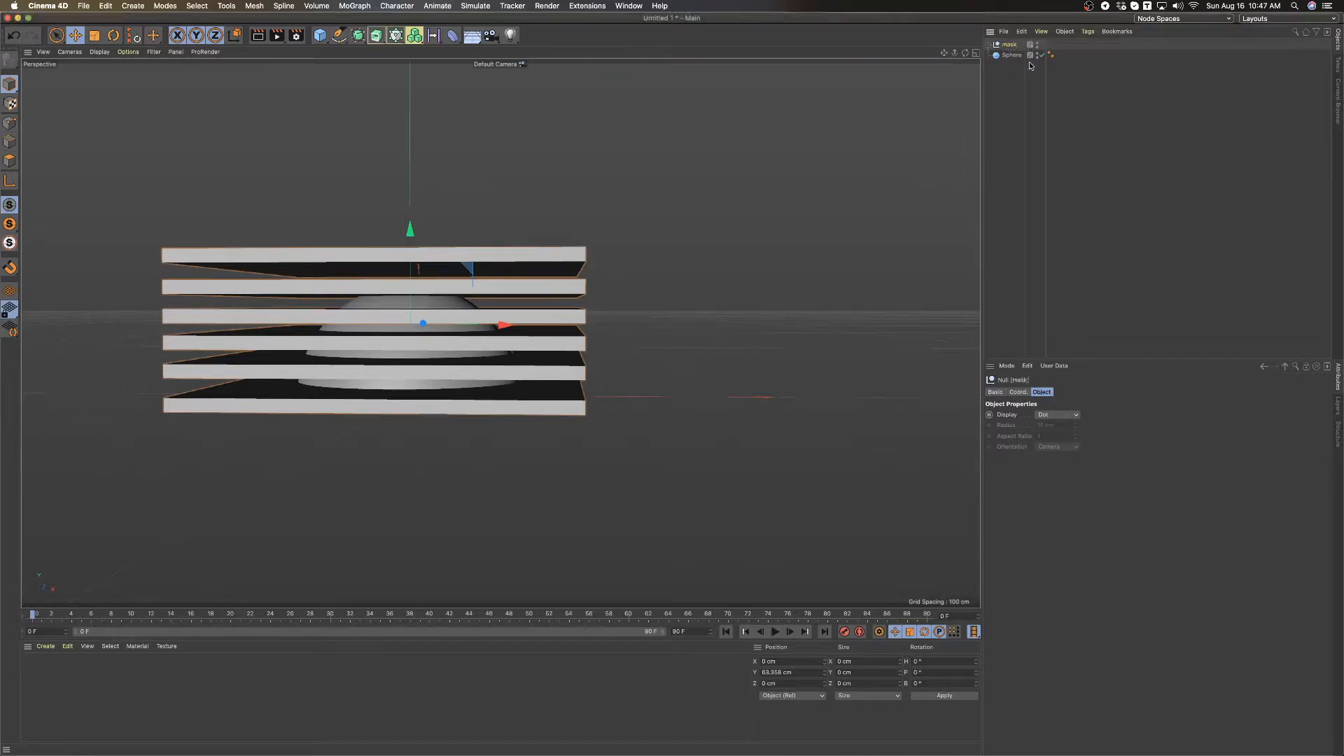
{"action": "left_click", "coordinate": [1014, 92]}
{"action": "left_click", "coordinate": [1005, 45]}
{"action": "left_click_drag", "start_coordinate": [358, 35], "coordinate": [586, 56]}
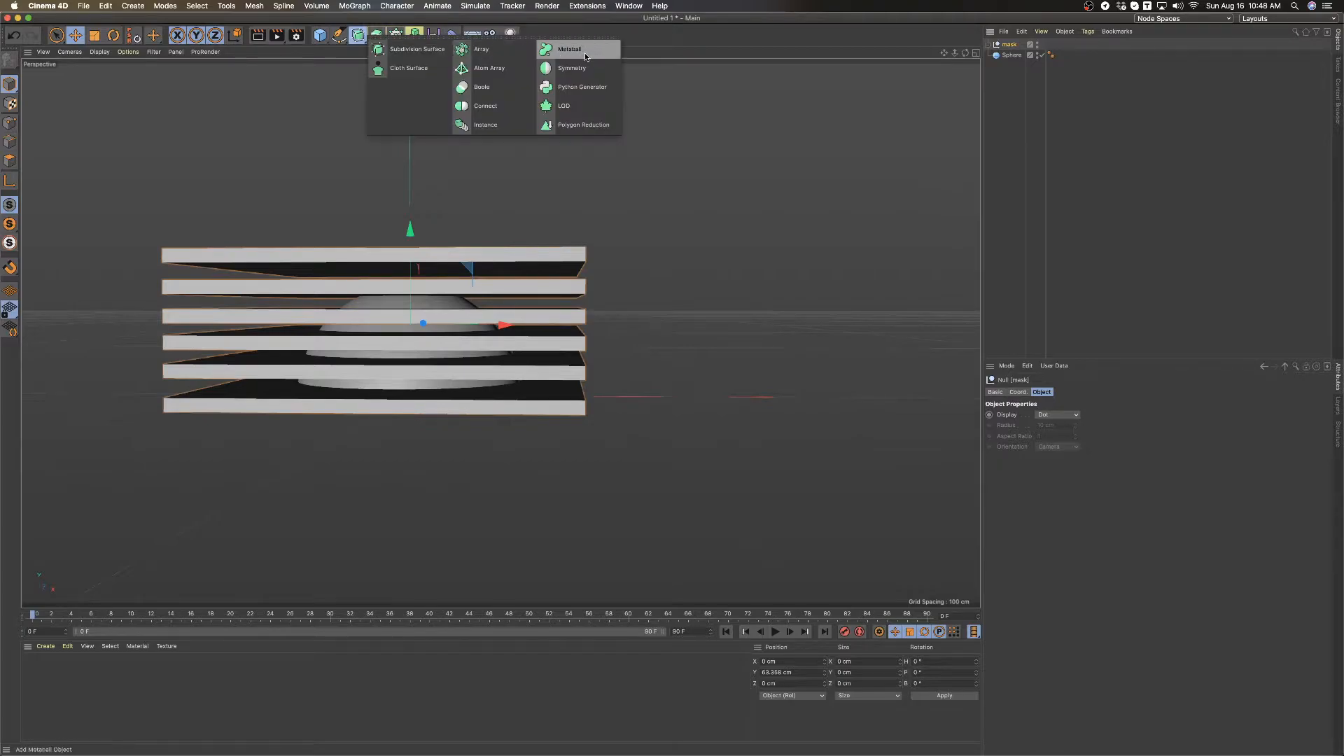
{"action": "left_click", "coordinate": [710, 41]}
{"action": "left_click", "coordinate": [630, 196]}
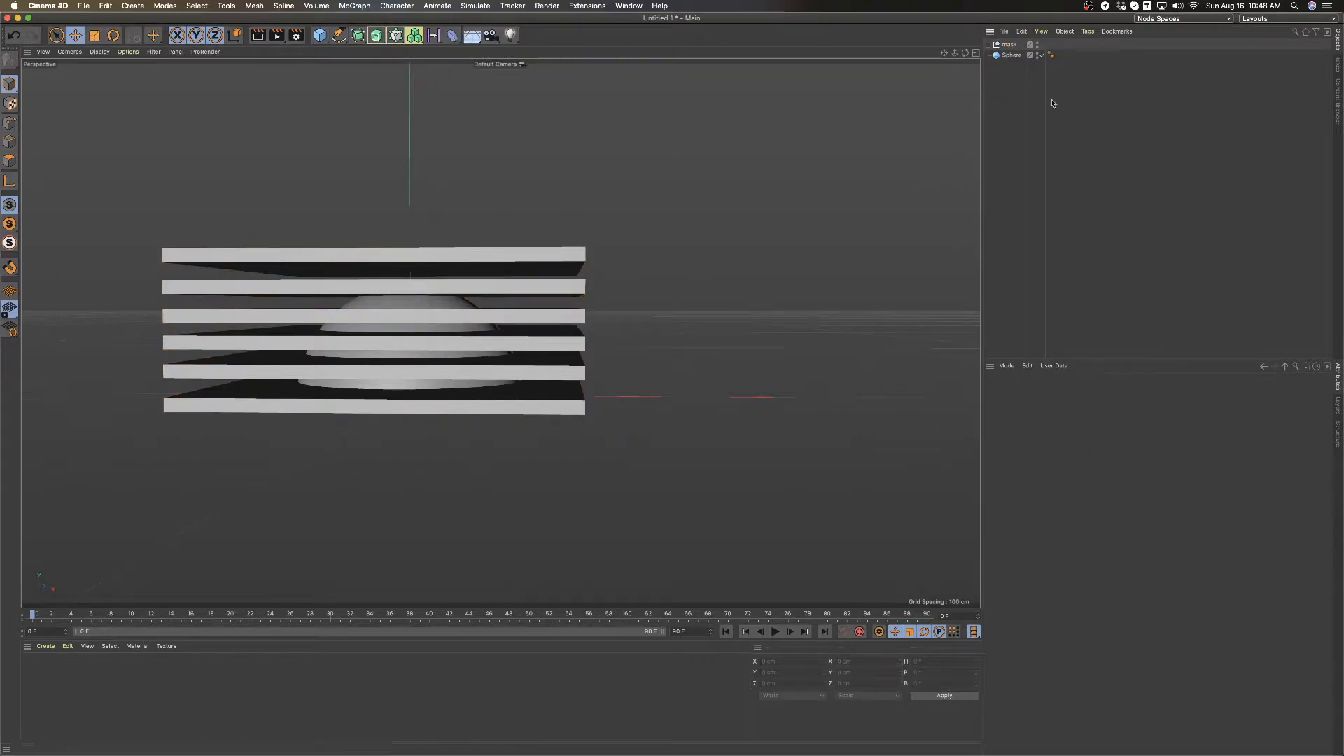
{"action": "left_click", "coordinate": [1010, 55]}
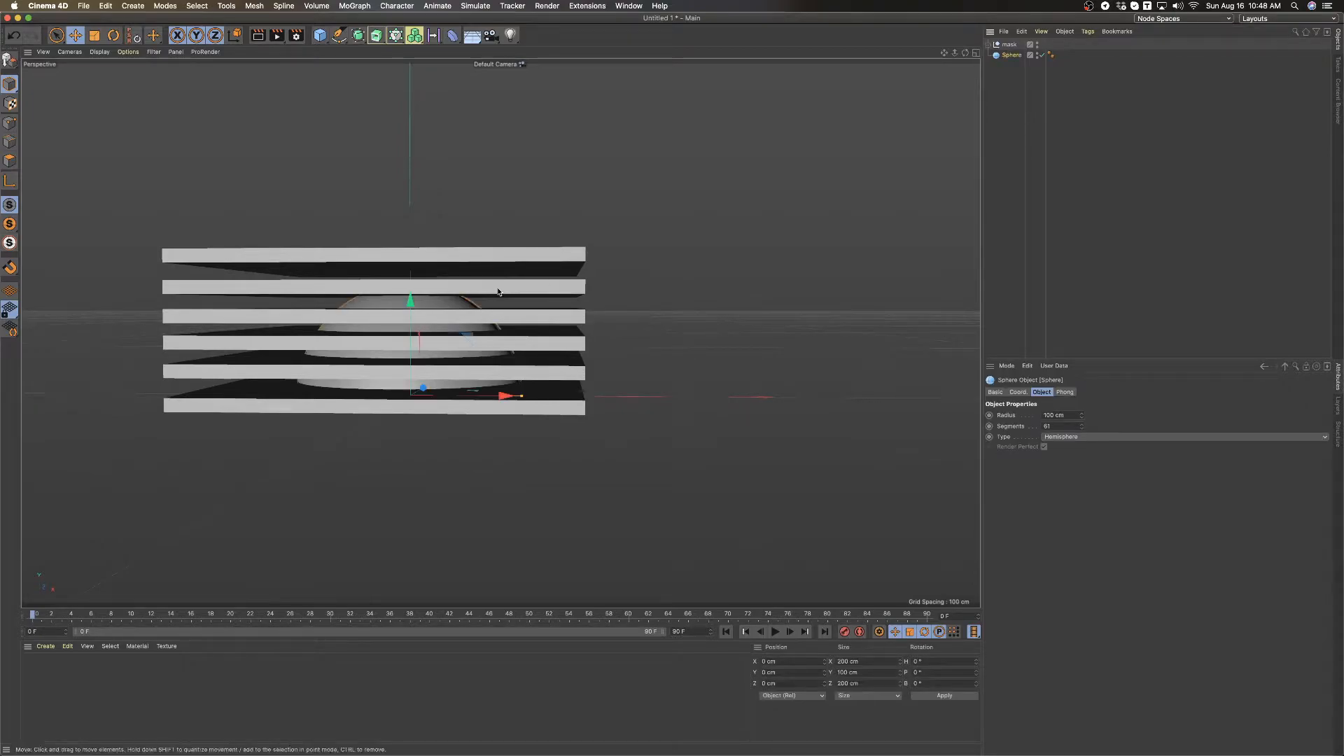
{"action": "left_click", "coordinate": [546, 292]}
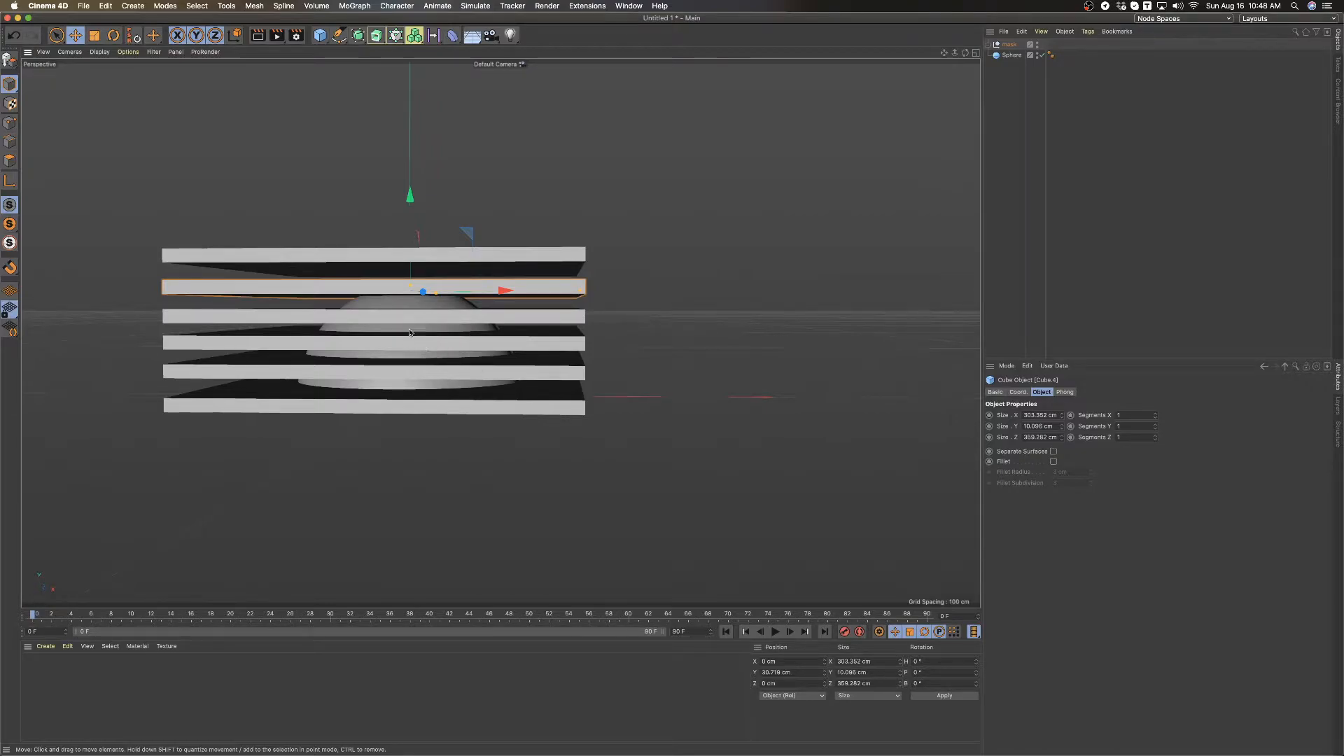
{"action": "left_click", "coordinate": [1020, 149]}
Add a Boole and nest the sphere and the mask group in it, sphere first, so the mask is subtracted from the sphere.
{"action": "left_click", "coordinate": [359, 36]}
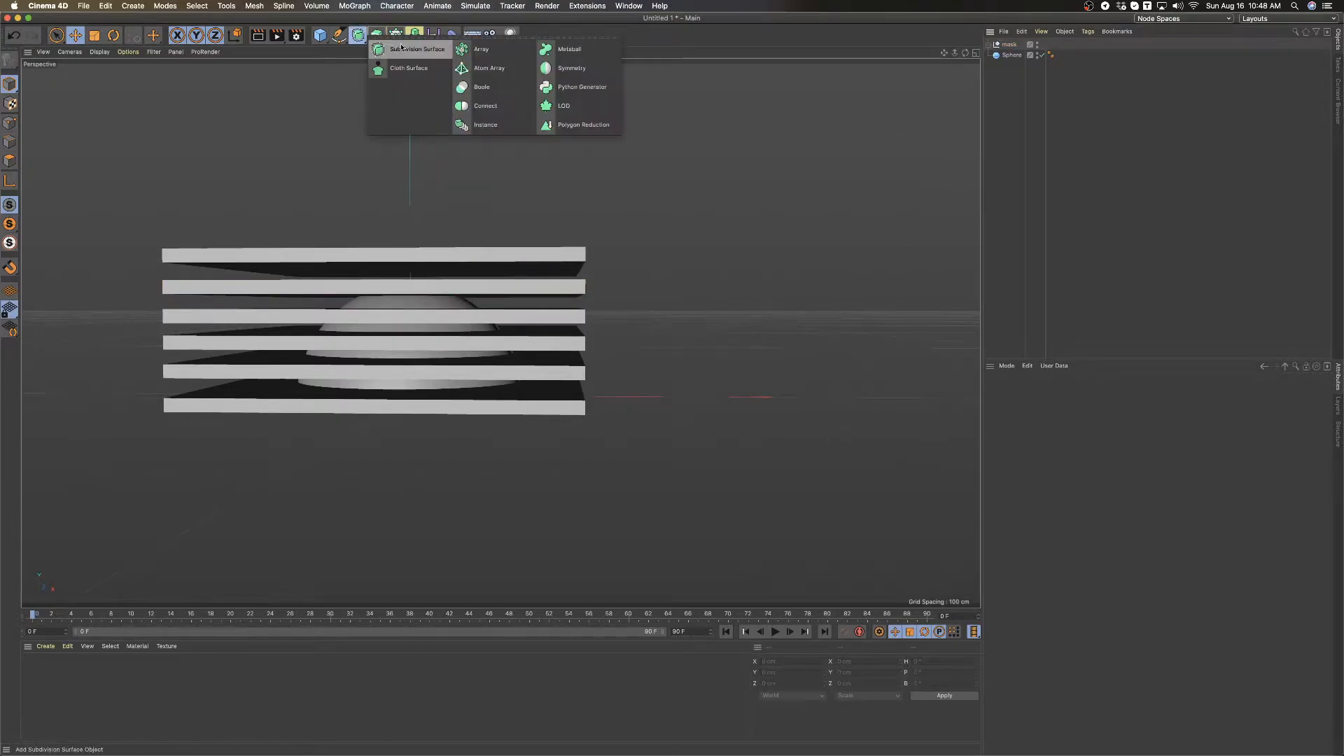
{"action": "left_click", "coordinate": [501, 87]}
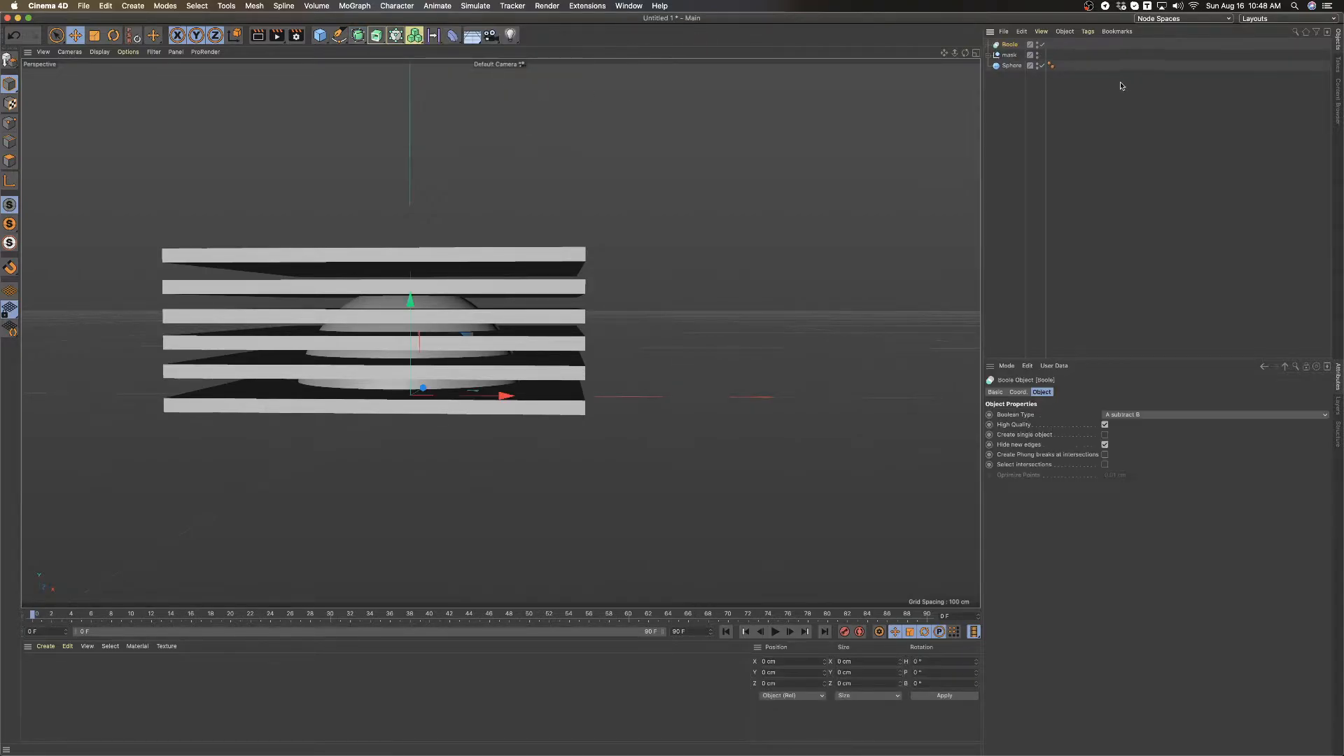
{"action": "left_click", "coordinate": [1010, 58], "text": "shift"}
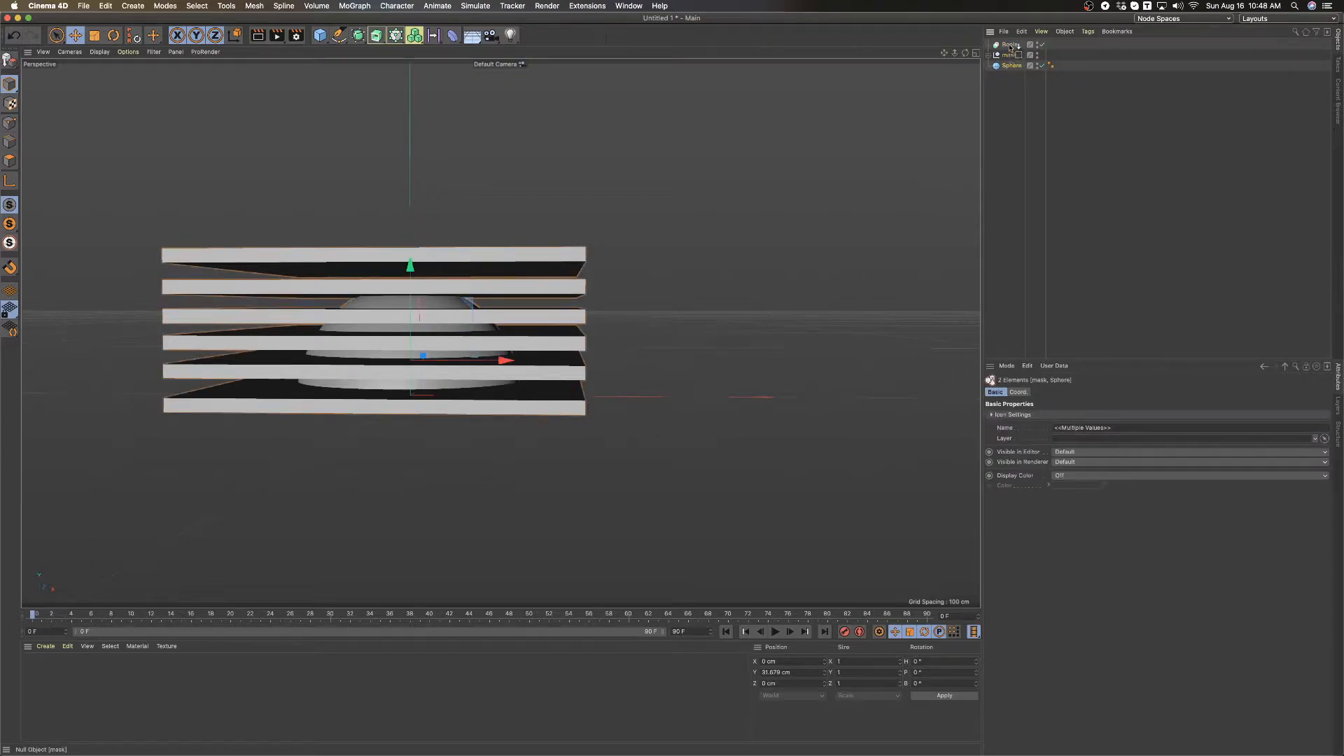
{"action": "left_click_drag", "start_coordinate": [1010, 47], "coordinate": [1010, 45]}
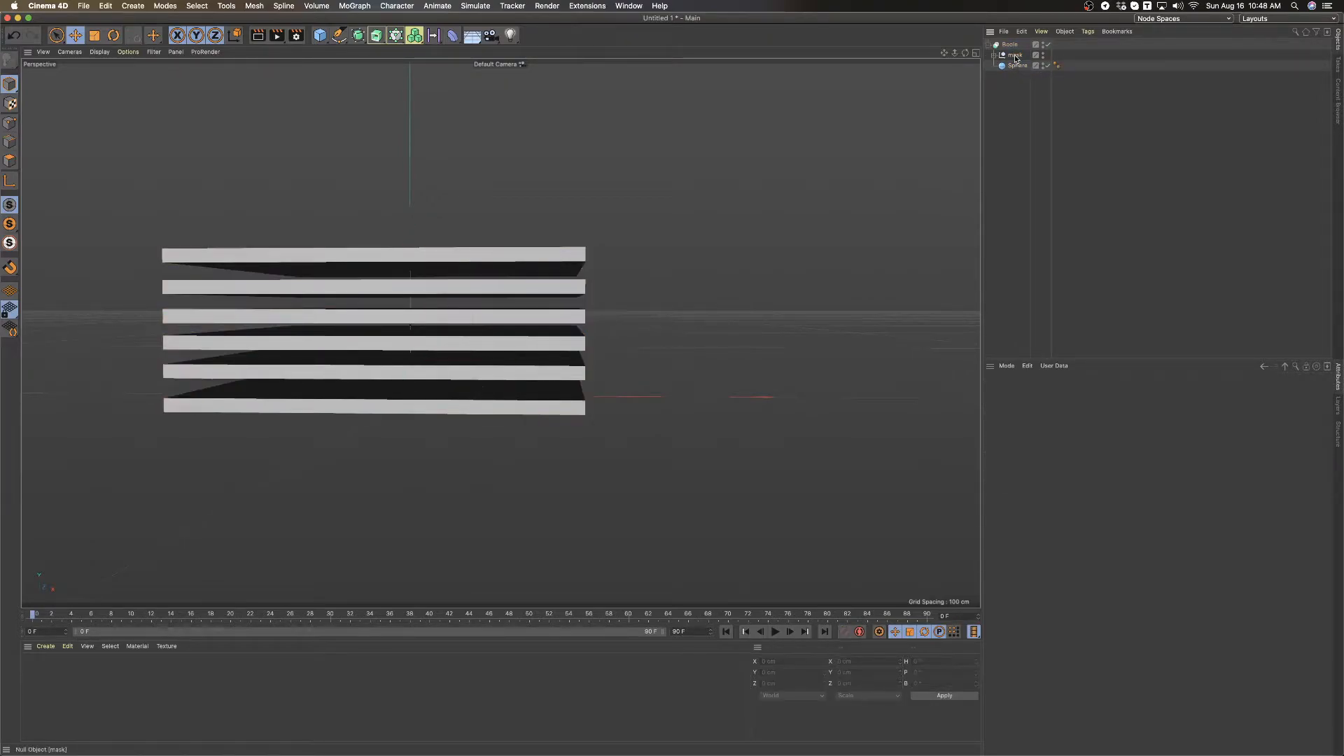
{"action": "left_click_drag", "start_coordinate": [1015, 72], "coordinate": [1015, 69]}
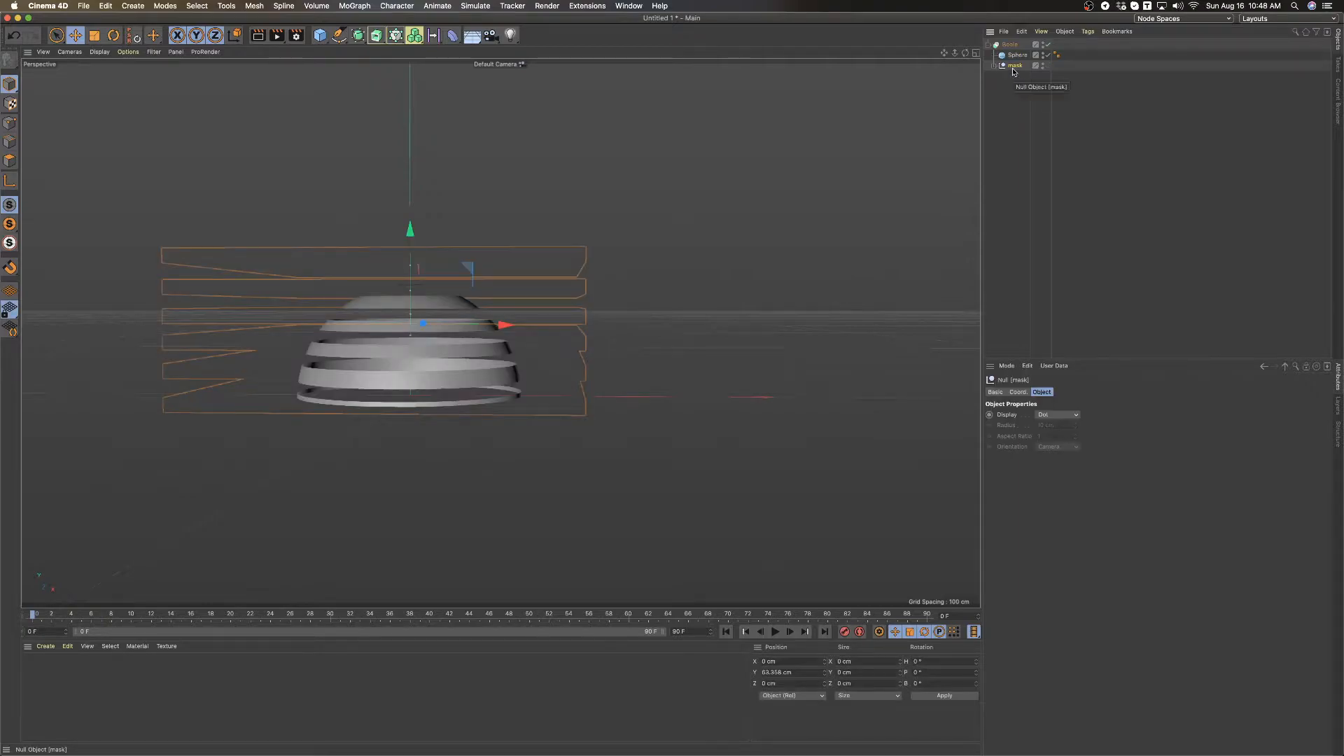
Lower the mask group along Y, and duplicate its six cubes upward to about 177 cm on Y.
{"action": "left_click_drag", "start_coordinate": [726, 287], "coordinate": [668, 317], "text": "alt"}
{"action": "mouse_move", "coordinate": [481, 195]}
{"action": "left_mouse_down"}
{"action": "mouse_move", "coordinate": [480, 232]}
{"action": "mouse_move", "coordinate": [484, 131]}
{"action": "mouse_move", "coordinate": [477, 221]}
{"action": "left_mouse_up"}
{"action": "left_click", "coordinate": [994, 65]}
{"action": "left_click", "coordinate": [1022, 77]}
{"action": "left_click", "coordinate": [1019, 129], "text": "shift"}
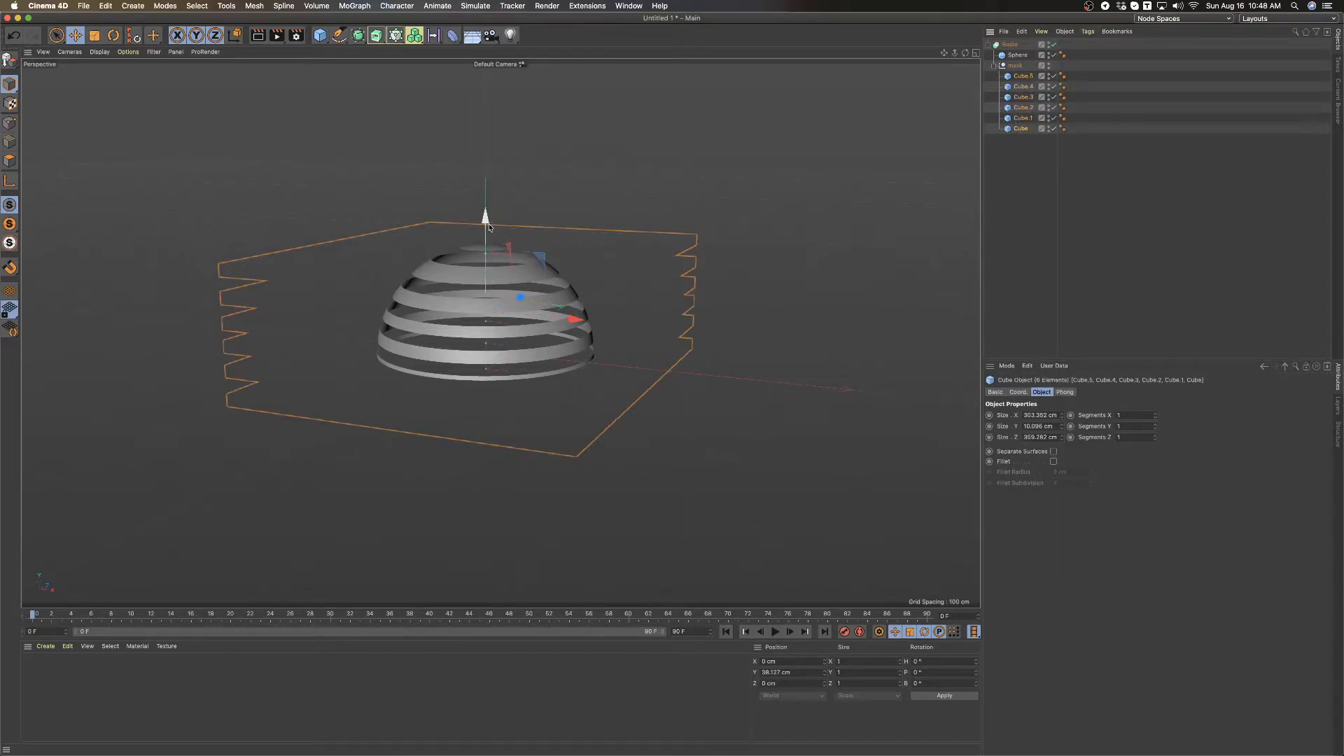
{"action": "left_click_drag", "start_coordinate": [487, 222], "coordinate": [494, 69], "text": "ctrl"}
Disable the Boole temporarily, lower the six copied cubes to about 167 cm on Y to continue the even spacing, and re-enable the Boole.
{"action": "left_click", "coordinate": [1056, 44]}
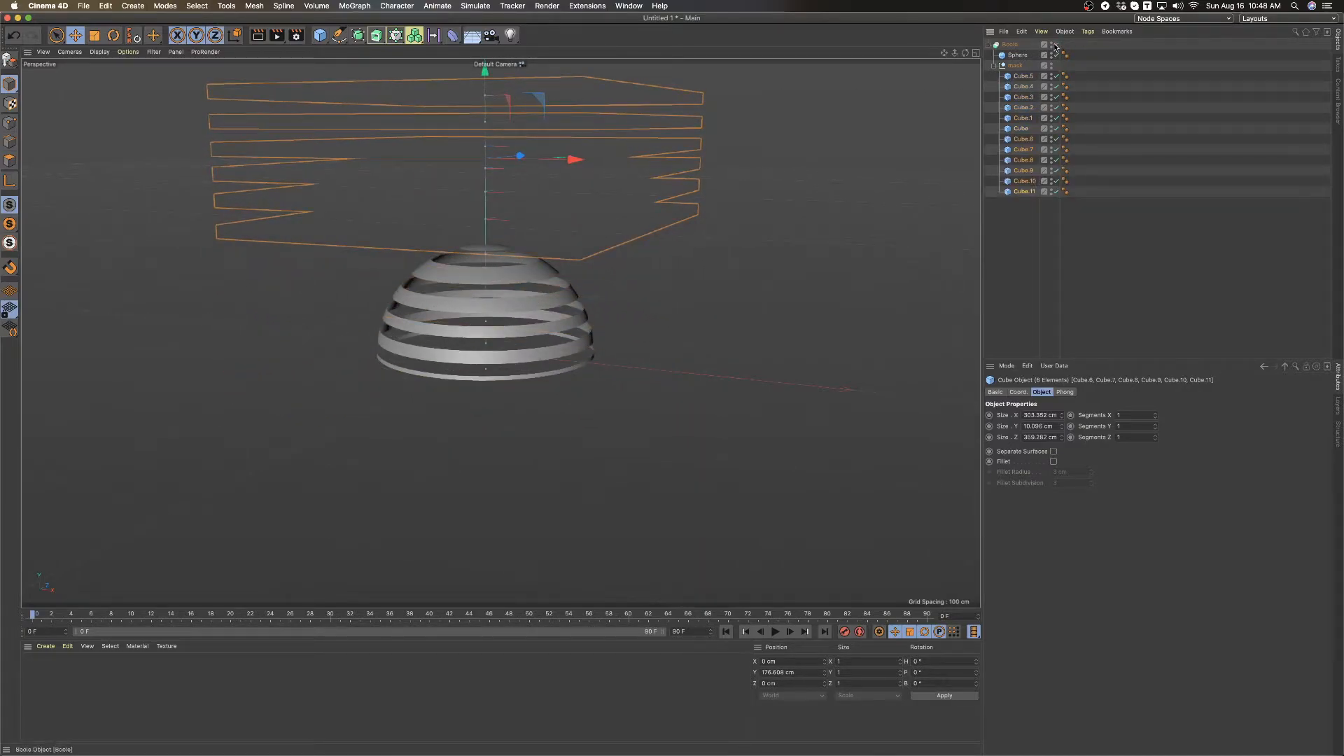
{"action": "left_click_drag", "start_coordinate": [485, 71], "coordinate": [484, 84]}
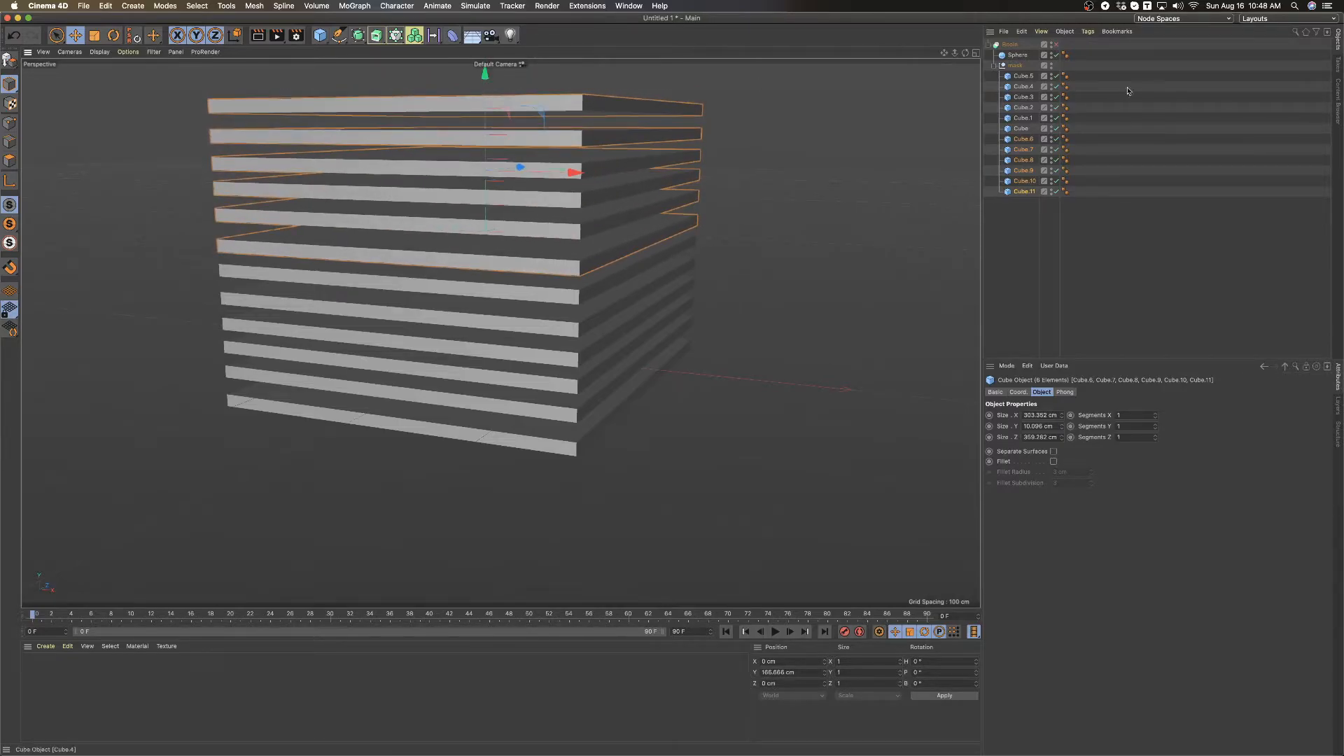
{"action": "left_click", "coordinate": [1056, 44]}
{"action": "left_click_drag", "start_coordinate": [595, 298], "coordinate": [596, 273], "text": "alt"}
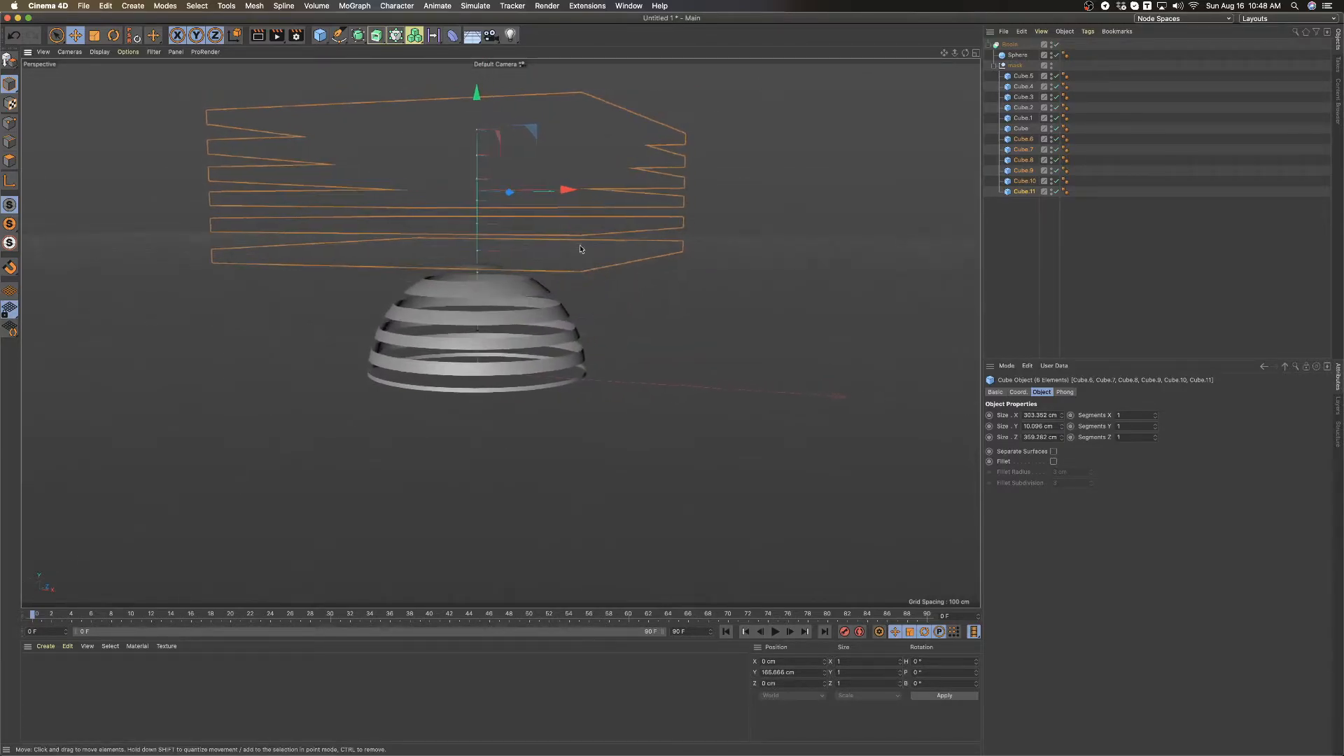
Move the whole mask group down to about -42 cm on Y to shift the cuts along the dome.
{"action": "left_click", "coordinate": [1015, 65]}
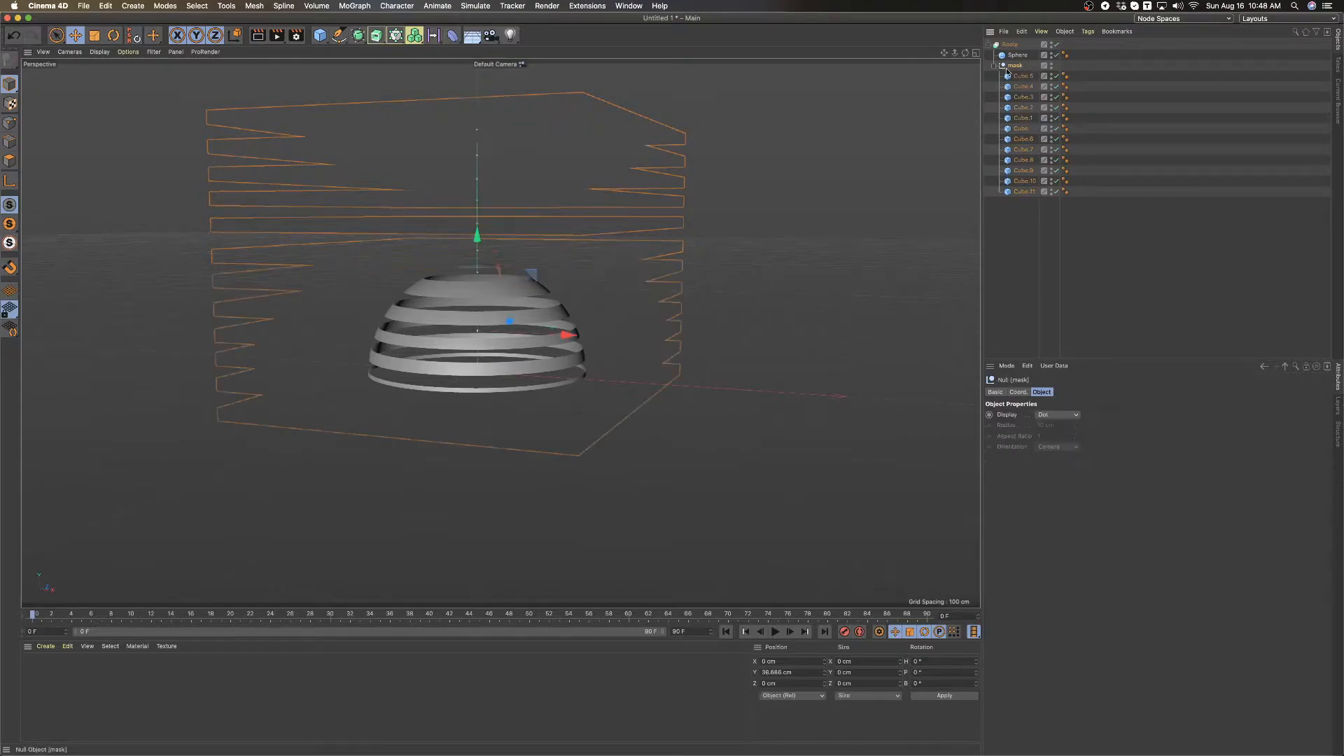
{"action": "scroll", "coordinate": [490, 297], "scroll_direction": "down", "scroll_amount": 5}
{"action": "left_click_drag", "start_coordinate": [481, 225], "coordinate": [482, 278]}
Check the dome's band layout at 00:27 in the QuickTime reference video, and return to Cinema 4D.
{"action": "key", "text": "super+Tab"}
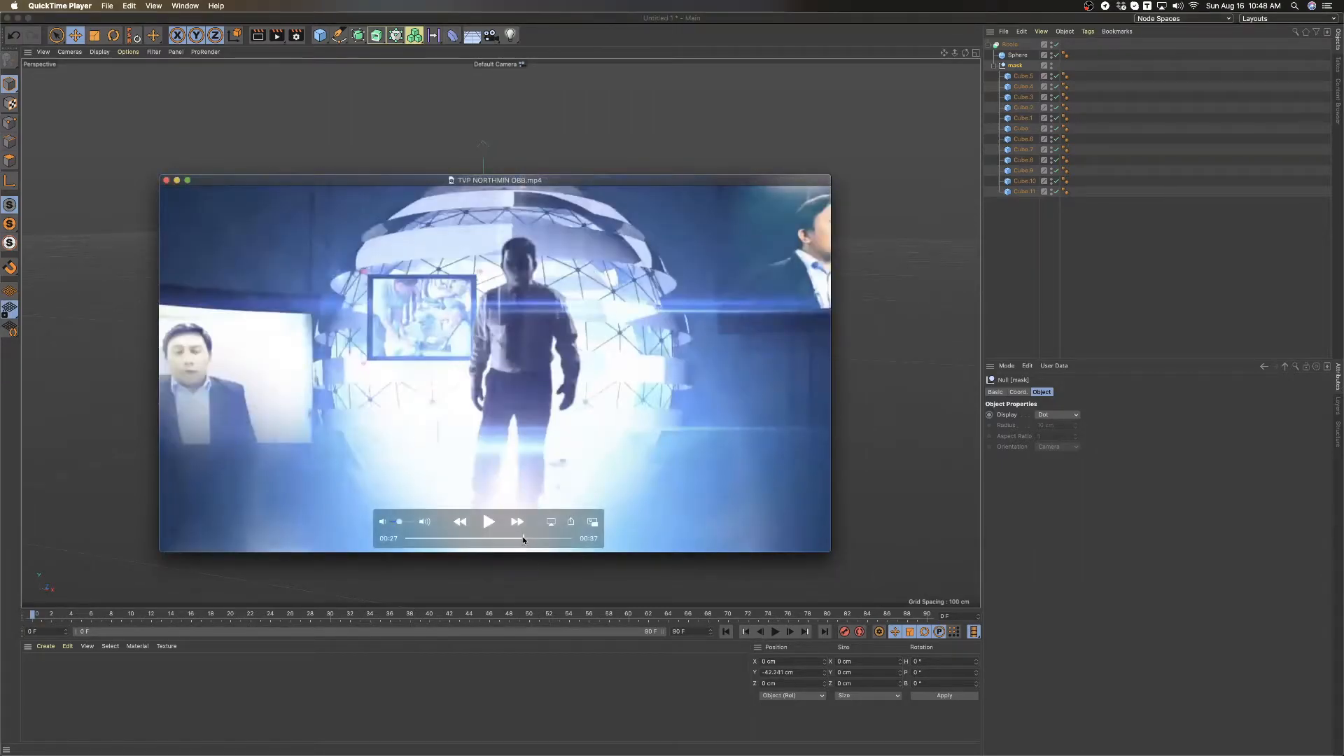
{"action": "left_click_drag", "start_coordinate": [524, 539], "coordinate": [523, 538]}
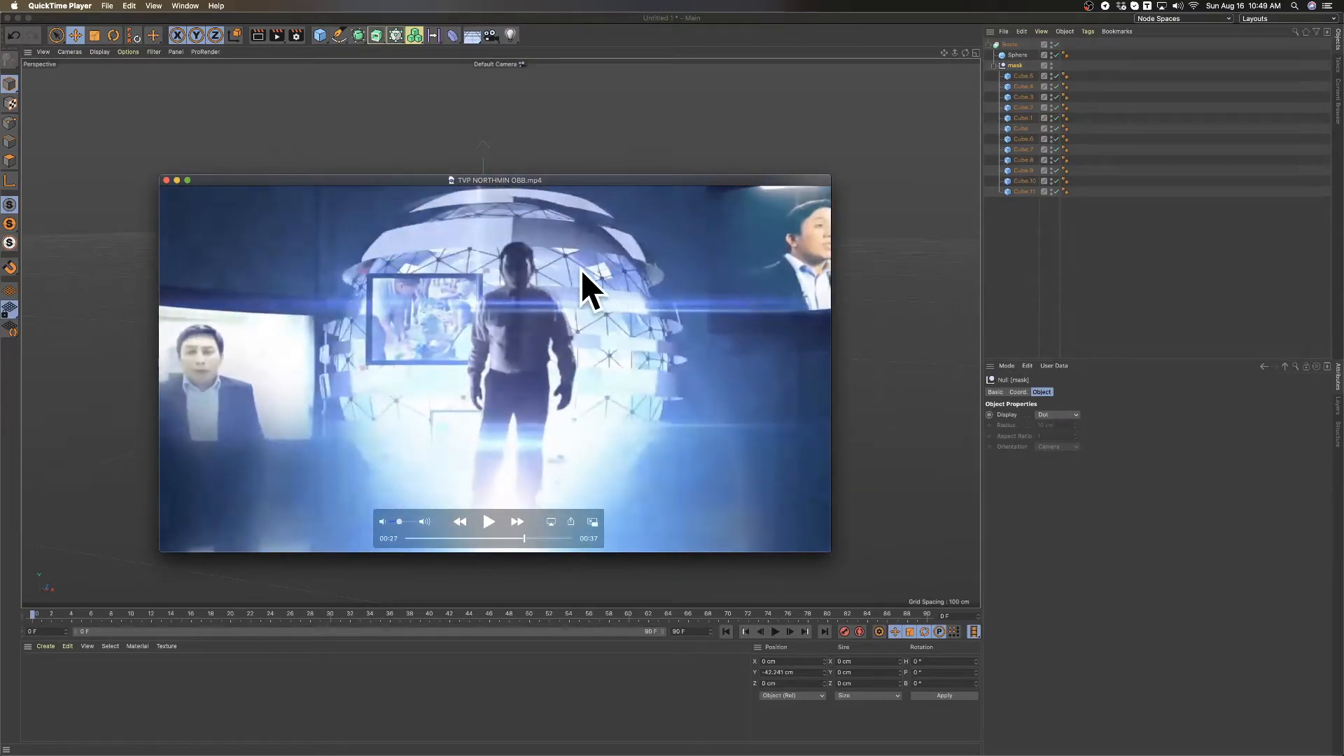
{"action": "left_click", "coordinate": [853, 257]}
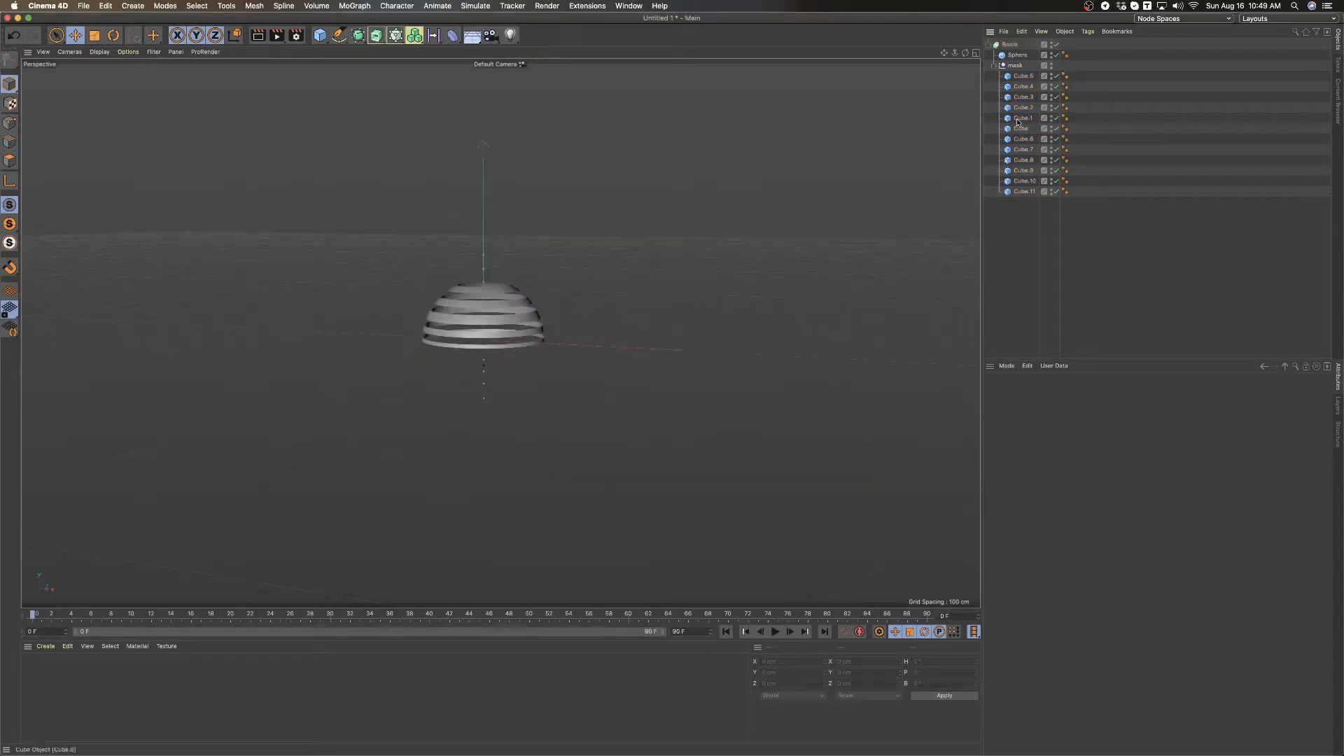
Raise the mask group to about -30 cm on Y to adjust the cuts, and collapse the Boole's hierarchy.
{"action": "left_click", "coordinate": [989, 44]}
{"action": "left_click", "coordinate": [1010, 44]}
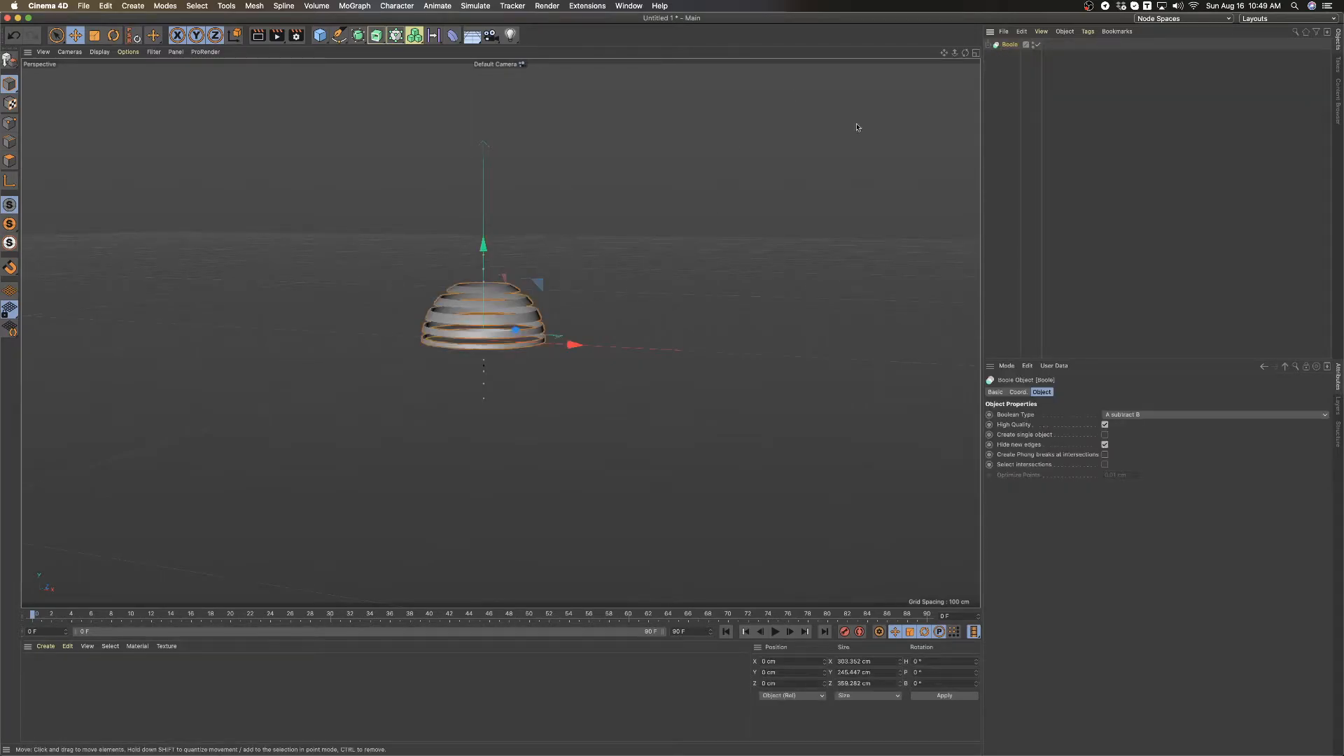
{"action": "left_click", "coordinate": [989, 44]}
{"action": "left_click", "coordinate": [1015, 65]}
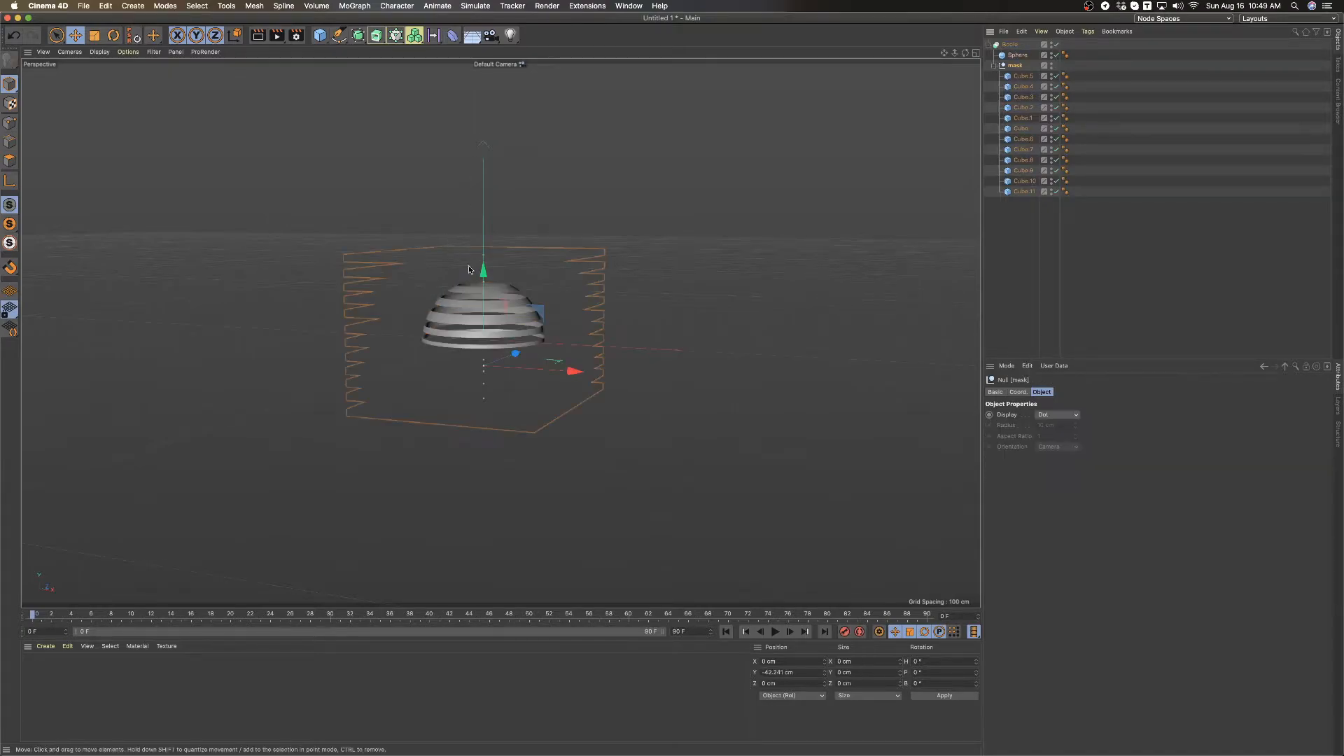
{"action": "left_click_drag", "start_coordinate": [485, 271], "coordinate": [484, 263]}
{"action": "left_click", "coordinate": [1011, 45]}
{"action": "left_click", "coordinate": [990, 45]}
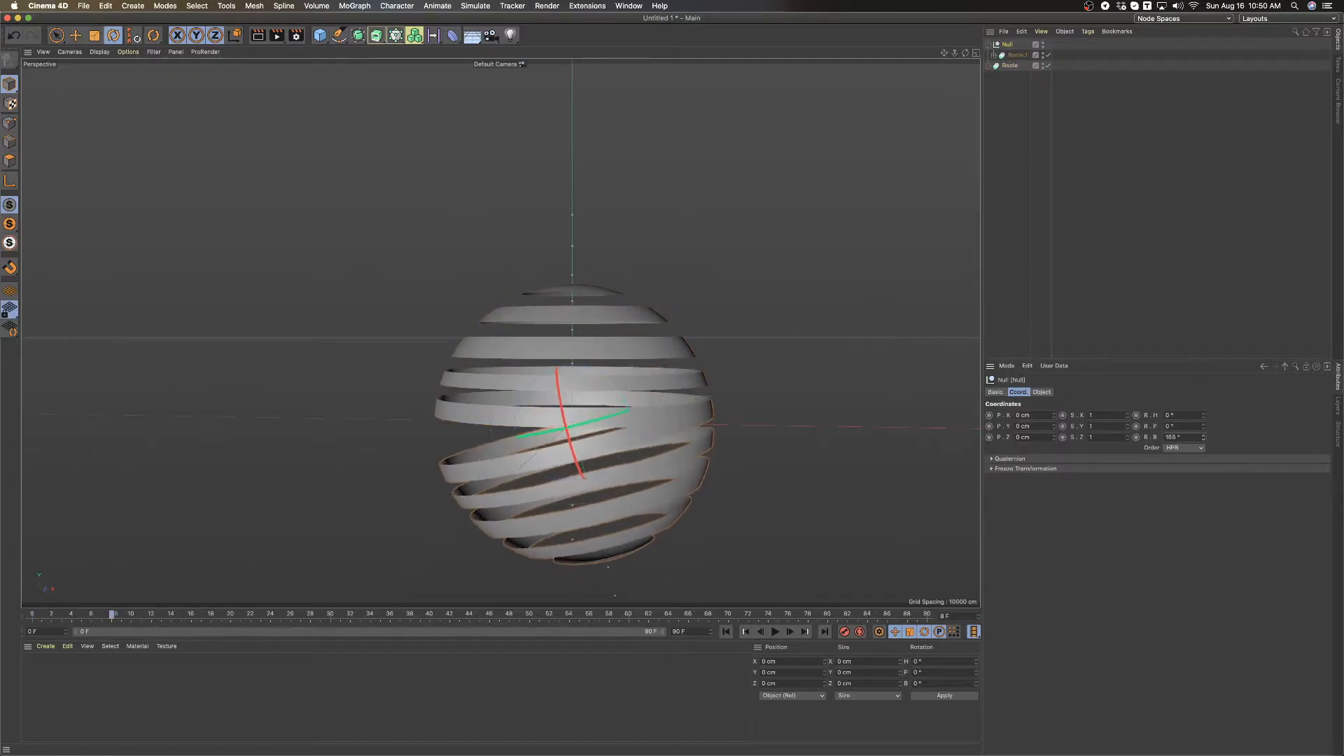
Try setting the bank rotation of the Null holding the Boole copy to 180°, and delete the Null with its copy.
{"action": "left_click_drag", "start_coordinate": [1203, 437], "coordinate": [1203, 434]}
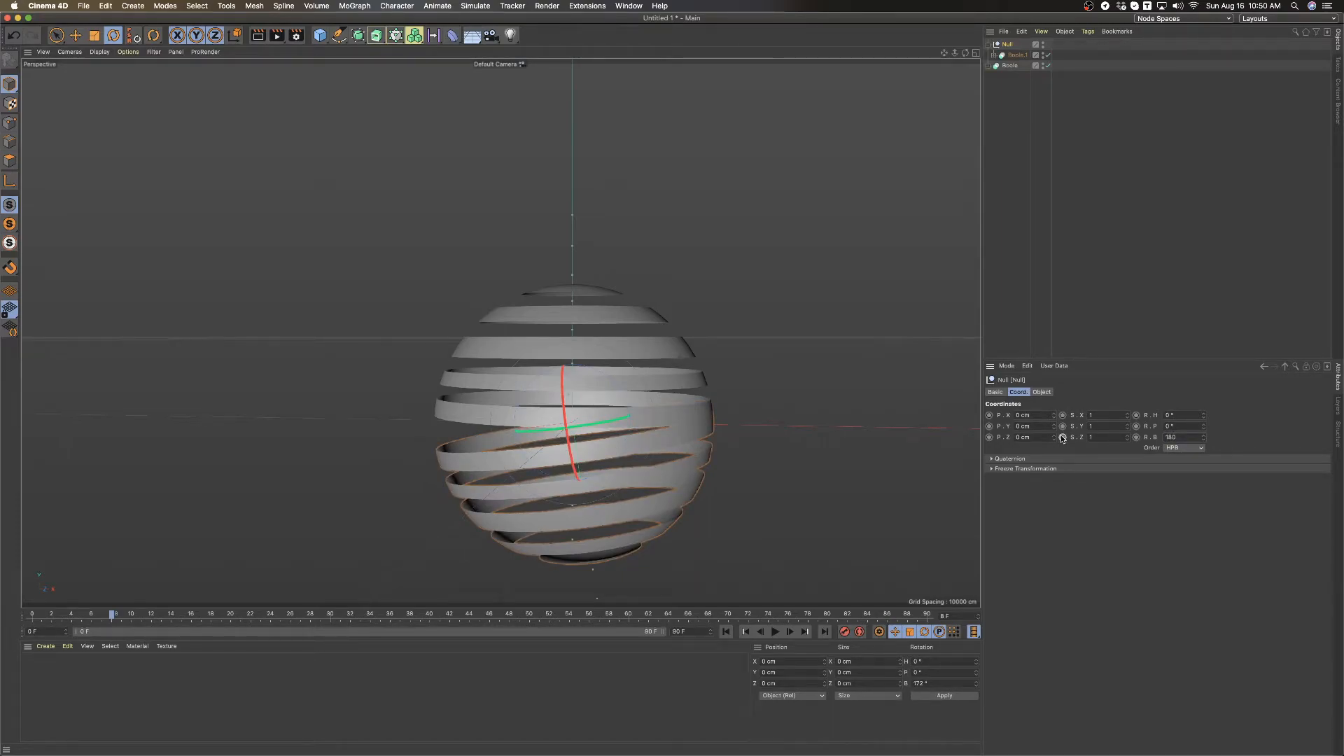
{"action": "key", "text": "Return"}
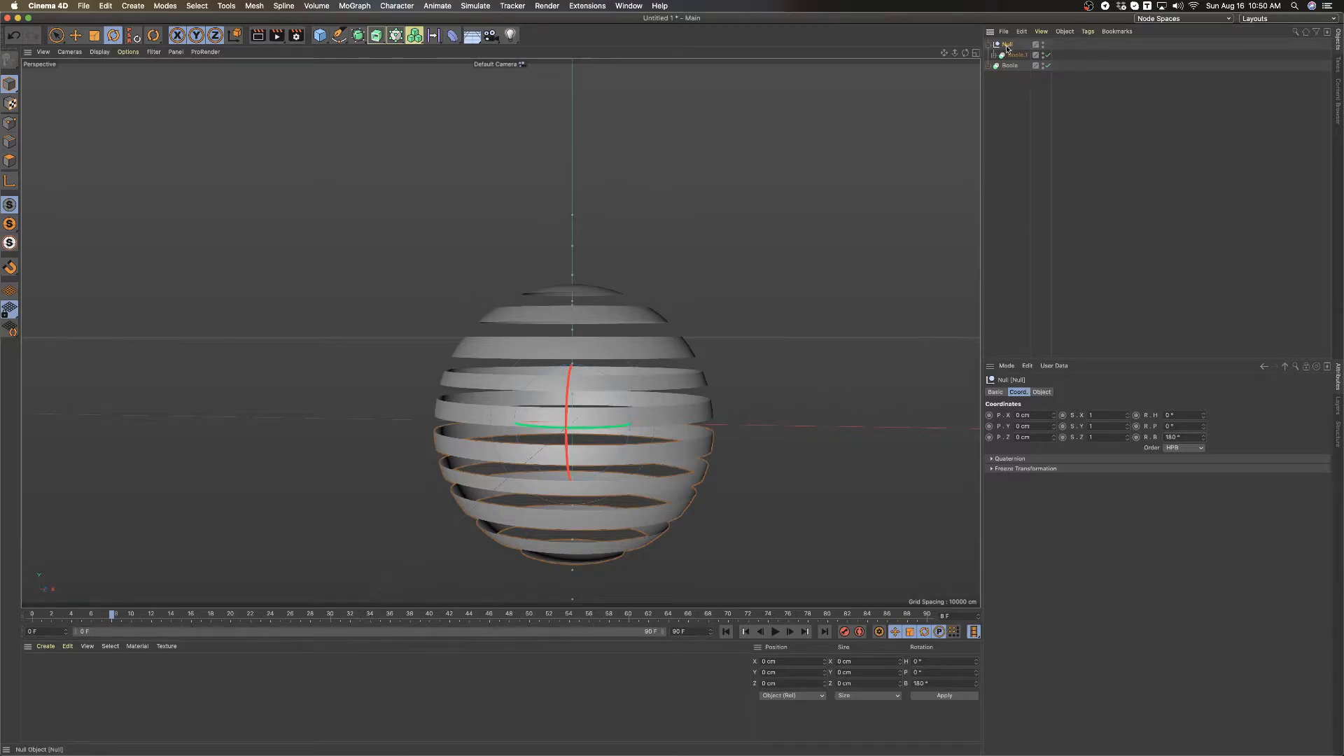
{"action": "key", "text": "Delete"}
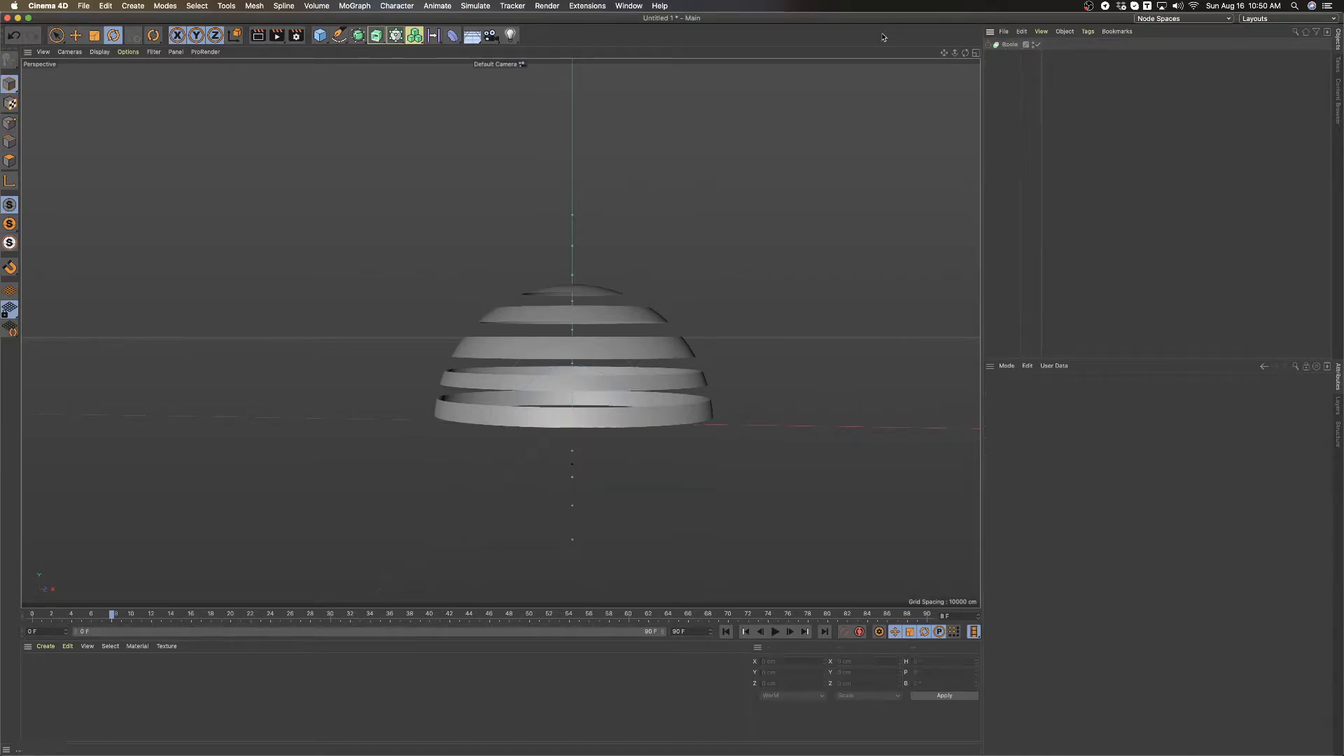
Record a keyframe for the mask group inside the Boole at frame 0.
{"action": "left_click", "coordinate": [988, 44]}
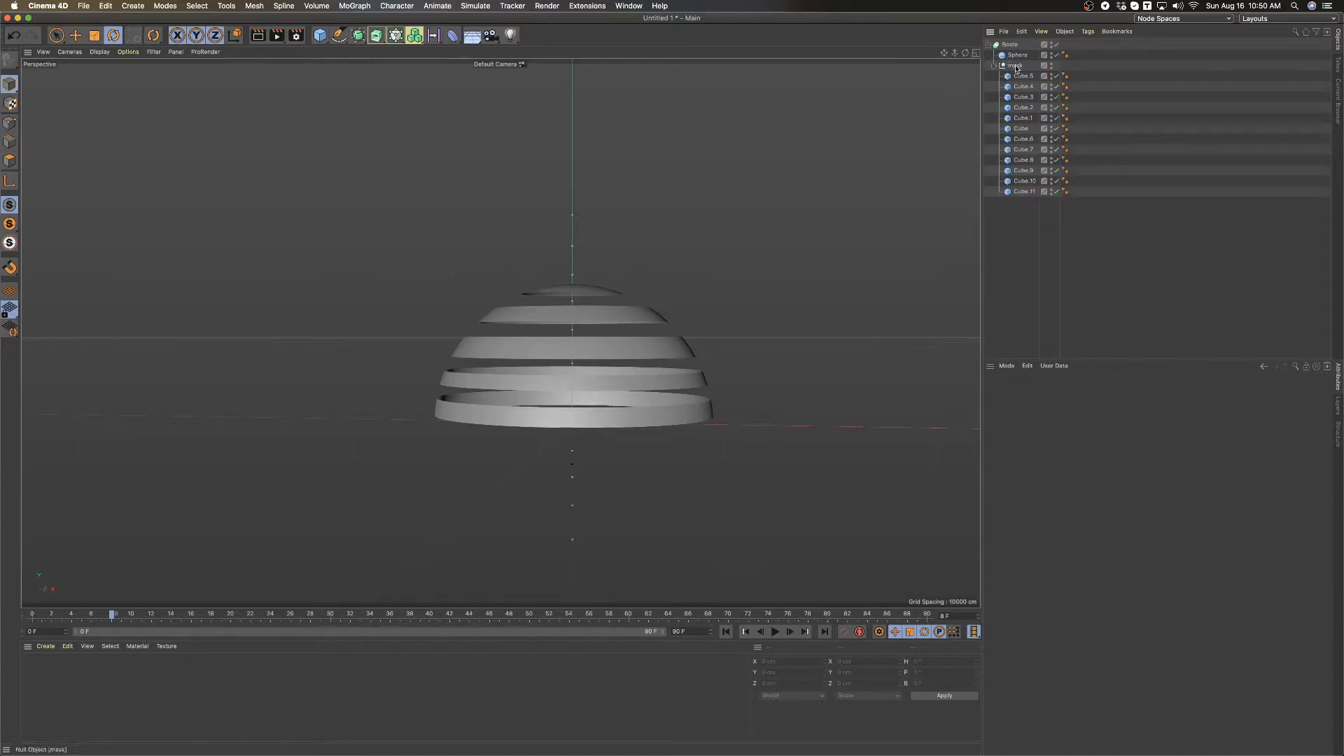
{"action": "left_click", "coordinate": [994, 65]}
{"action": "left_click", "coordinate": [995, 66]}
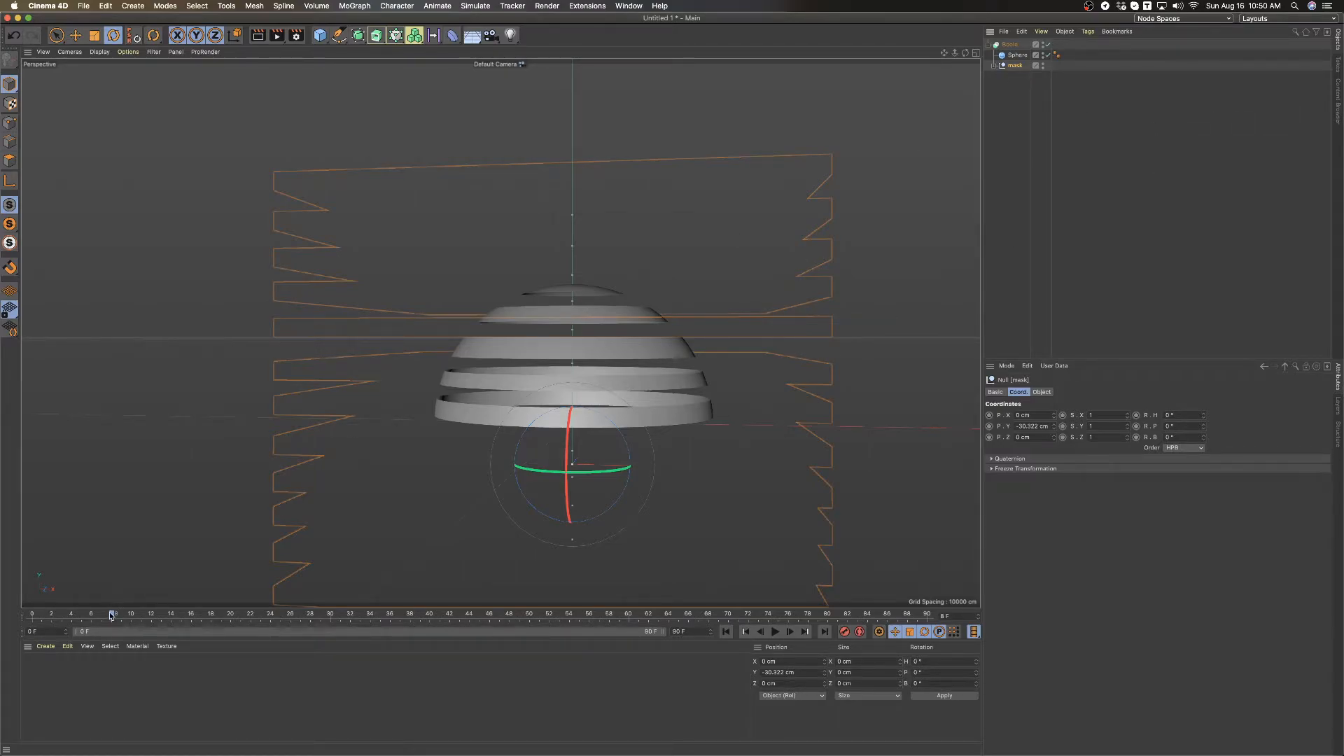
{"action": "left_click_drag", "start_coordinate": [748, 623], "coordinate": [188, 604]}
{"action": "left_click_drag", "start_coordinate": [666, 633], "coordinate": [50, 621]}
{"action": "left_click", "coordinate": [845, 632]}
Try lowering the mask group to about -88 cm on Y at frame 90.
{"action": "left_click_drag", "start_coordinate": [32, 616], "coordinate": [918, 622]}
{"action": "key", "text": "e"}
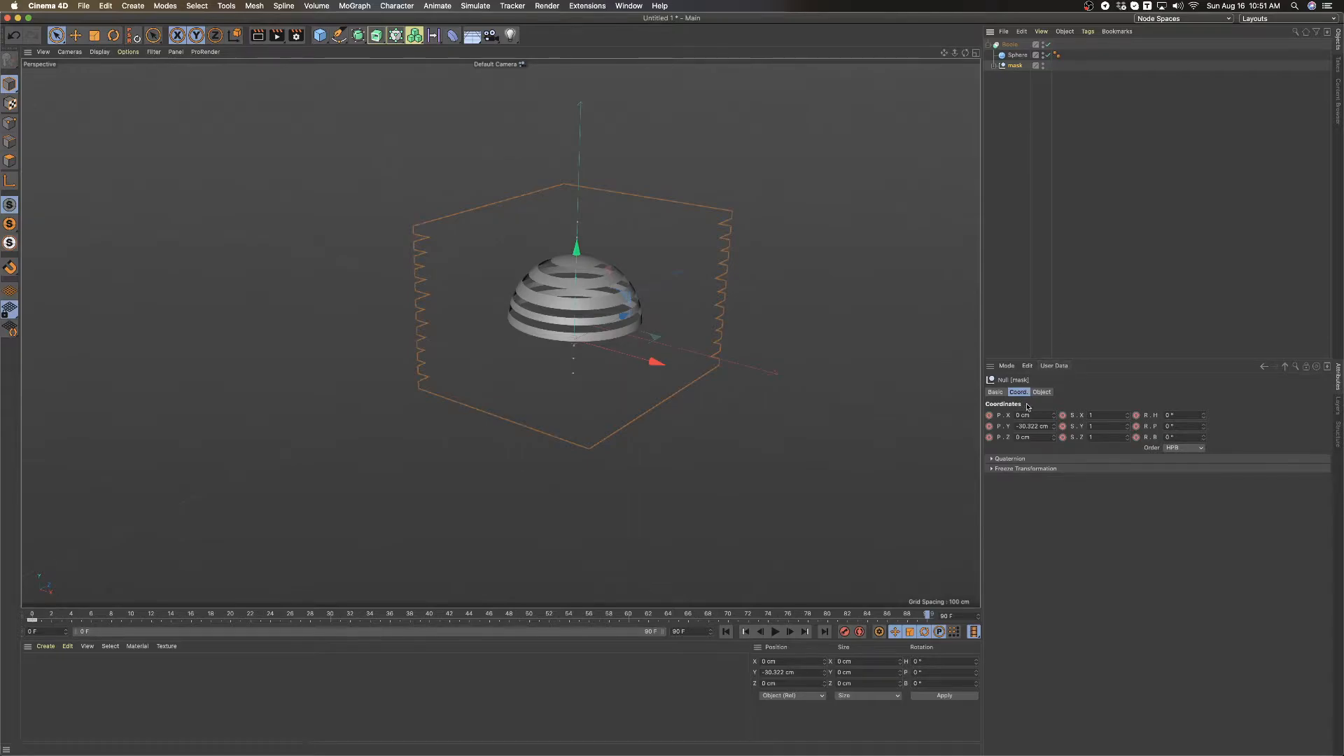
{"action": "left_click_drag", "start_coordinate": [1054, 426], "coordinate": [1055, 453]}
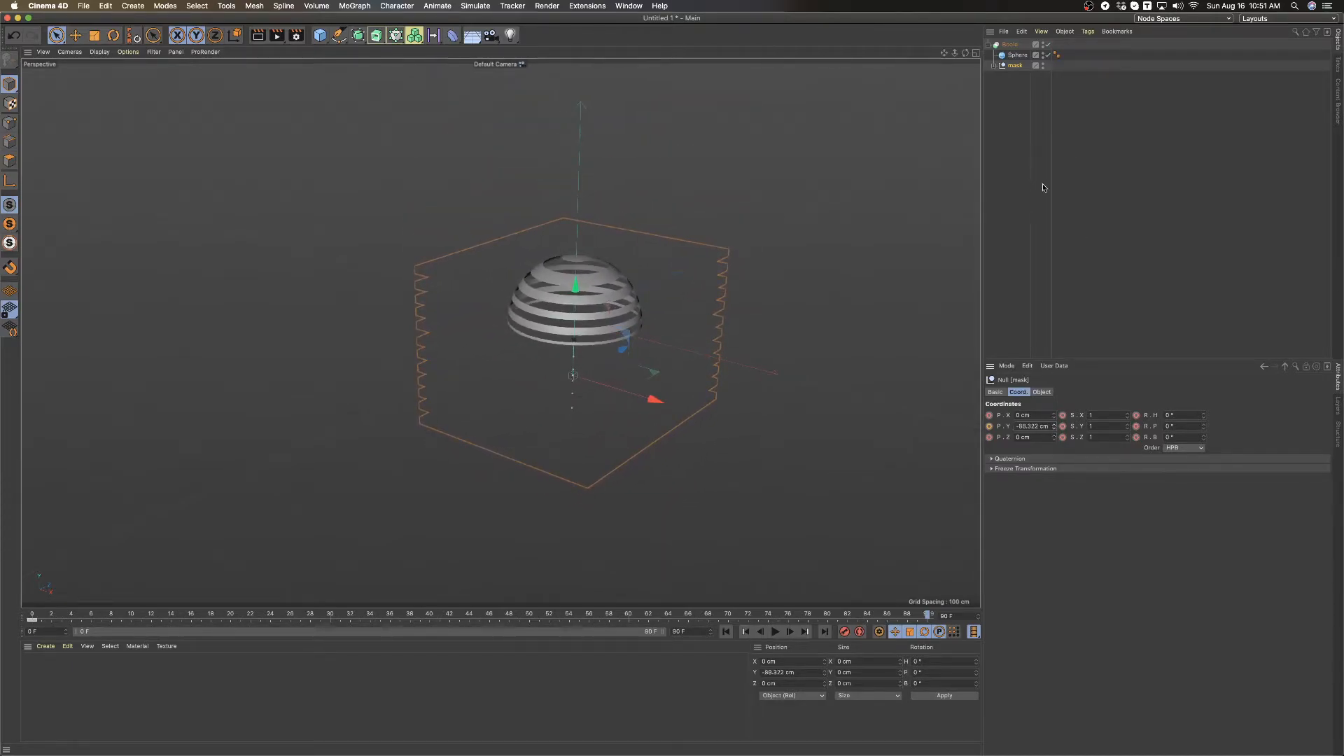
{"action": "left_click", "coordinate": [848, 615]}
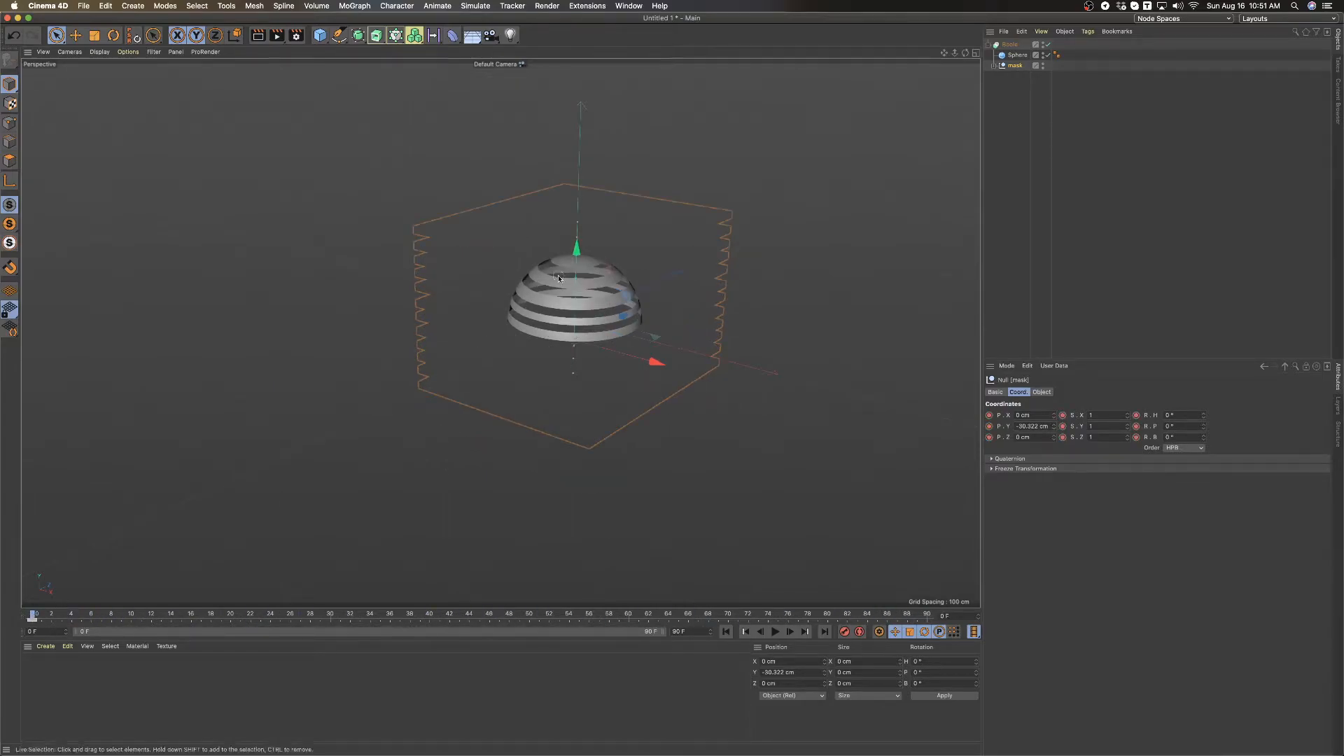
Keyframe the mask group's Y position at about -93 cm on frame 0 and about 51 cm on frame 90.
{"action": "left_click_drag", "start_coordinate": [1055, 428], "coordinate": [1055, 472]}
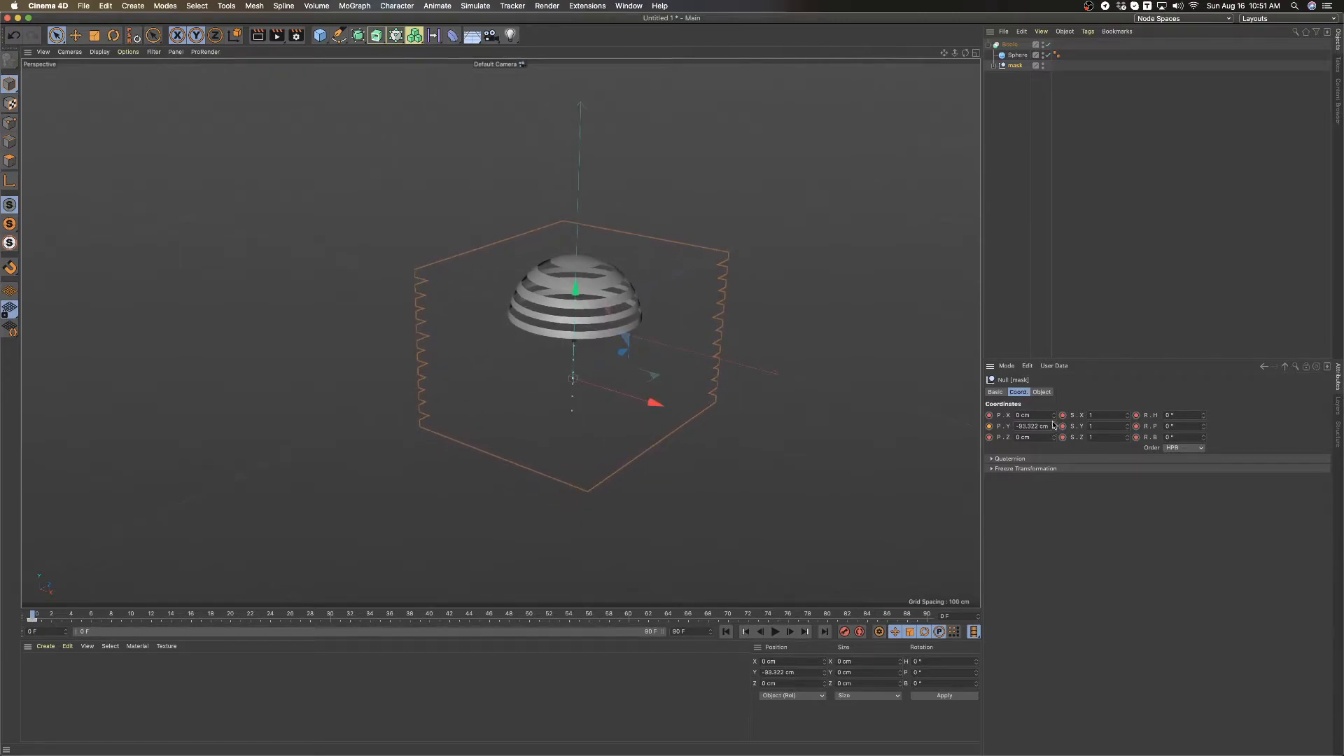
{"action": "left_click_drag", "start_coordinate": [52, 618], "coordinate": [749, 615]}
{"action": "left_click_drag", "start_coordinate": [1054, 427], "coordinate": [1054, 371]}
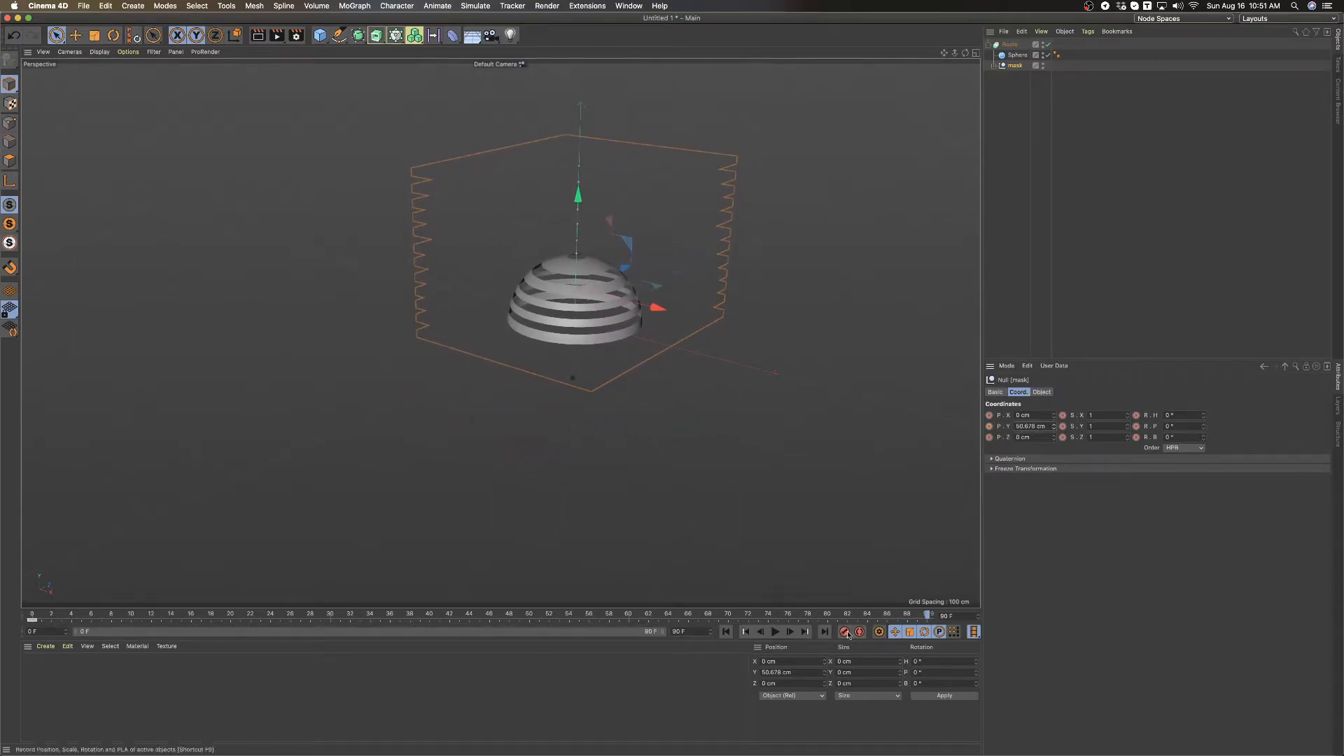
Play and scrub the mask animation from frame 0 to examine how the bands travel over the dome.
{"action": "left_click_drag", "start_coordinate": [906, 617], "coordinate": [0, 638]}
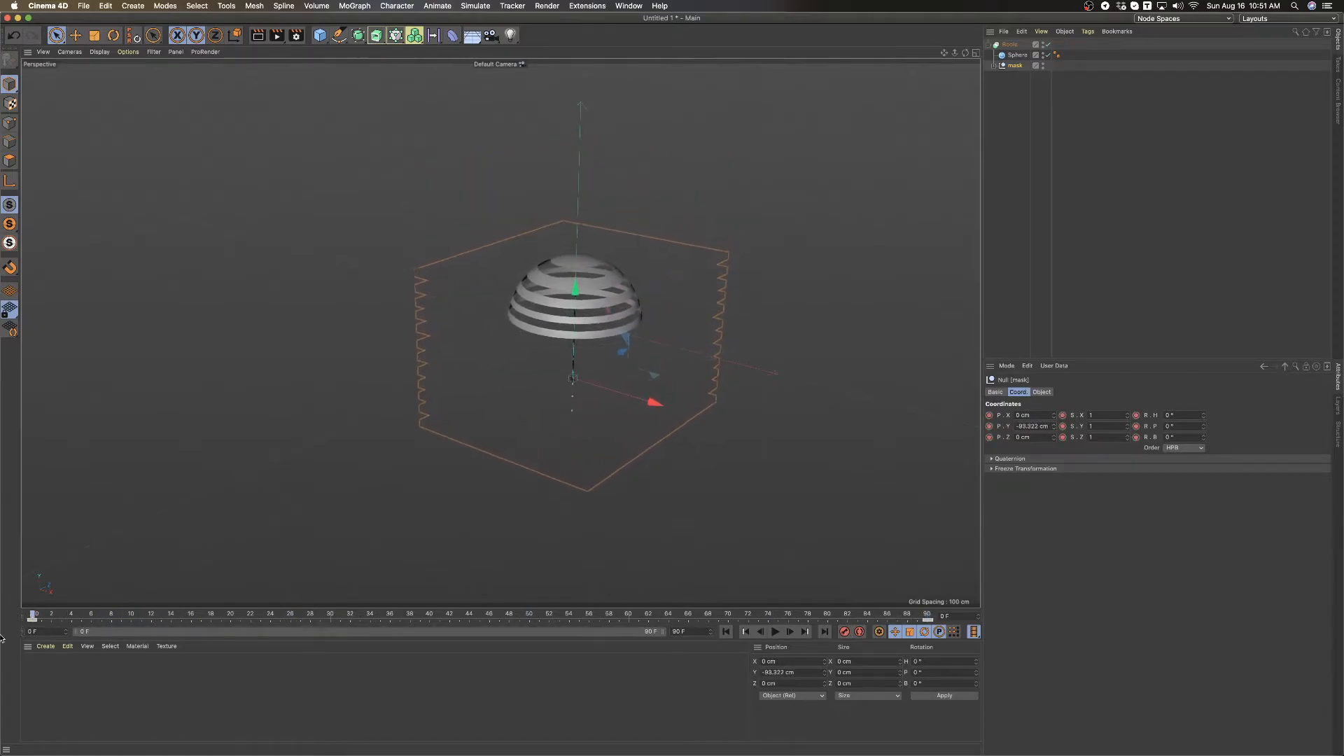
{"action": "left_click", "coordinate": [777, 632]}
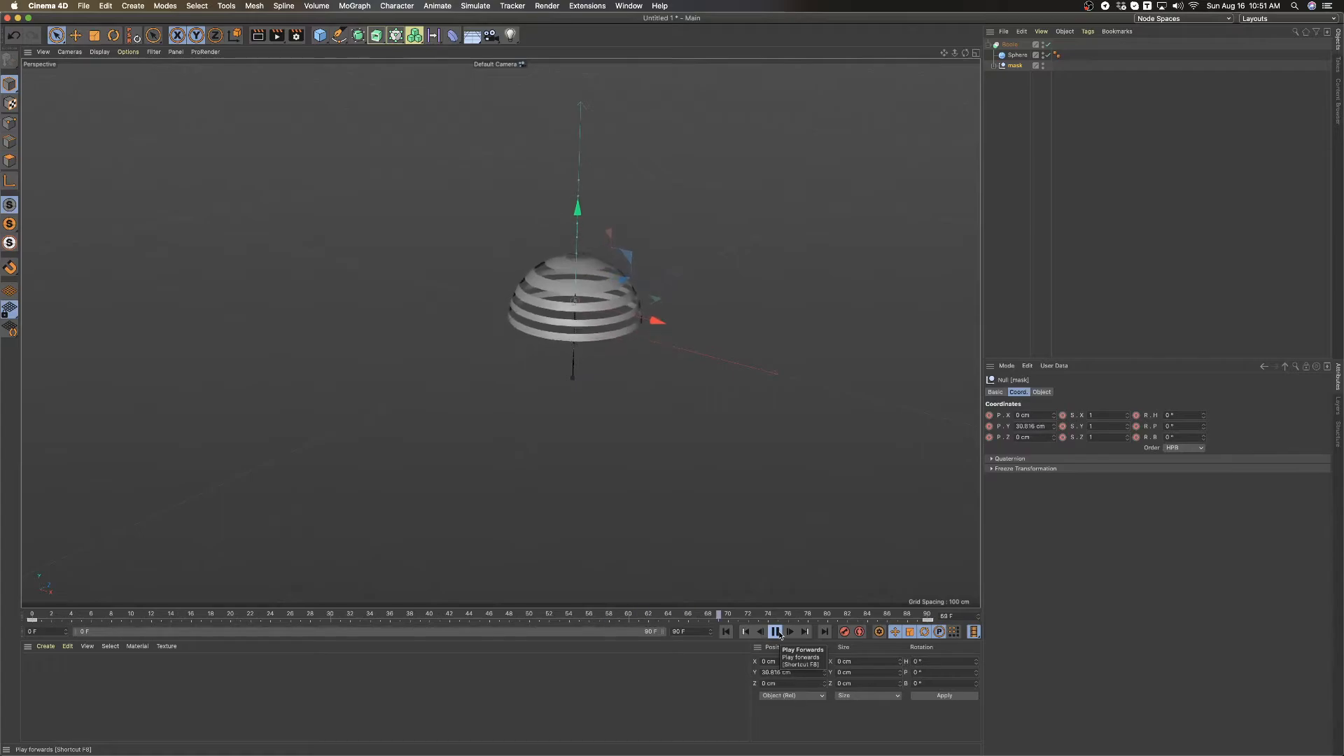
{"action": "left_click", "coordinate": [777, 632]}
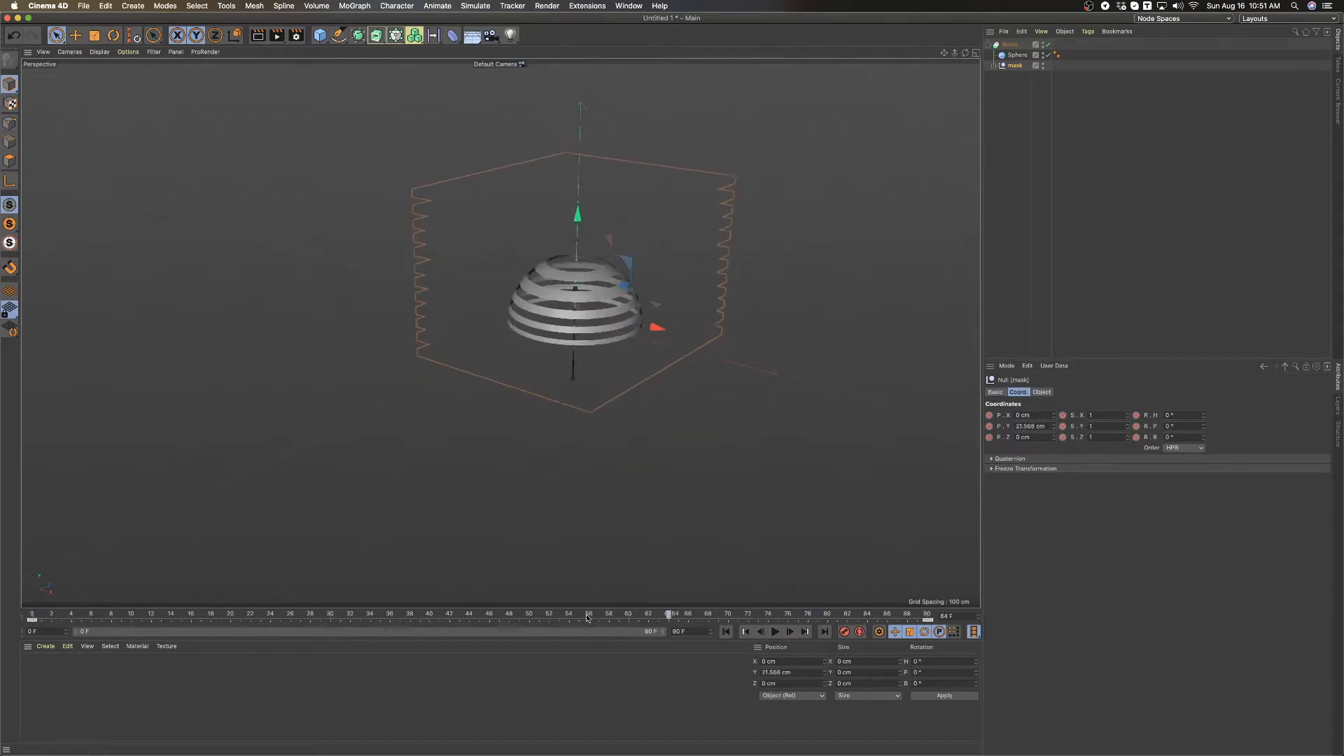
{"action": "left_click_drag", "start_coordinate": [68, 637], "coordinate": [361, 628]}
{"action": "left_click_drag", "start_coordinate": [487, 610], "coordinate": [291, 597]}
Duplicate the animated Boole in the object hierarchy.
{"action": "left_click", "coordinate": [1241, 96]}
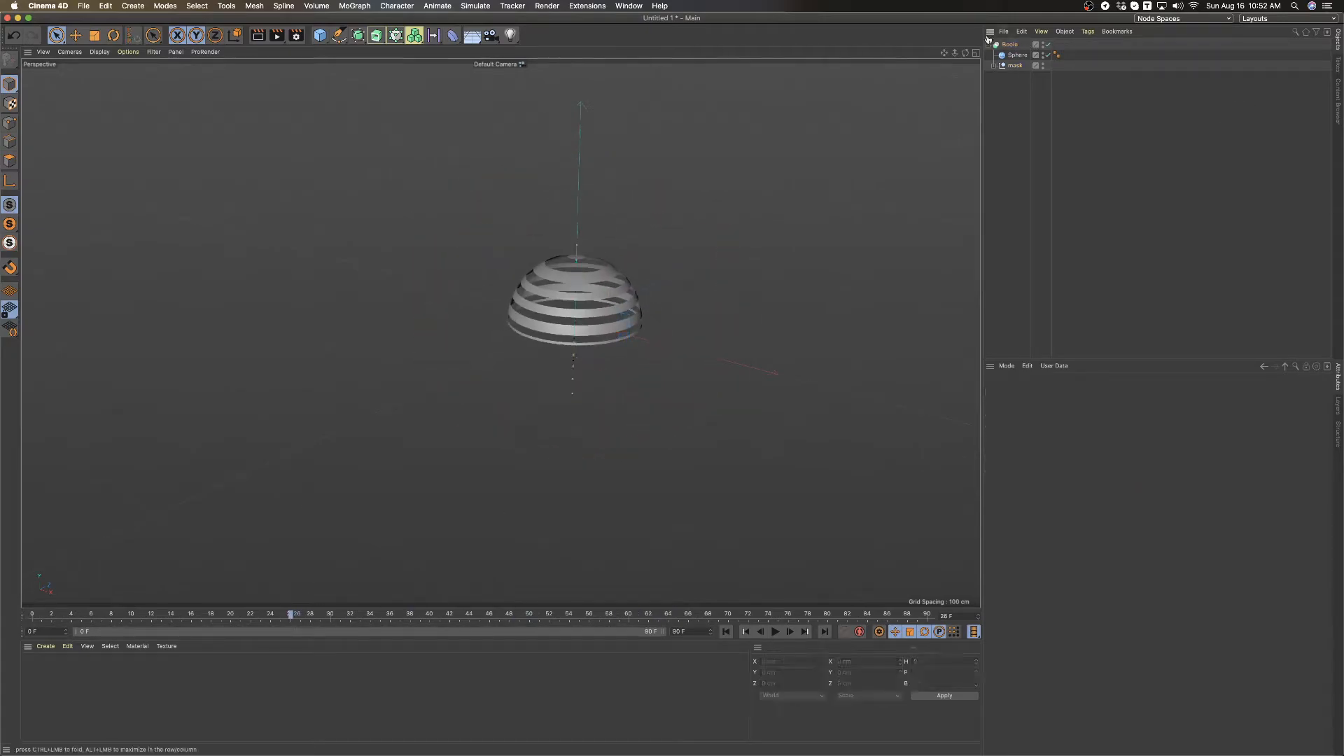
{"action": "left_click", "coordinate": [989, 44]}
{"action": "left_click", "coordinate": [1007, 45]}
{"action": "left_click_drag", "start_coordinate": [1006, 47], "coordinate": [1005, 69], "text": "ctrl"}
{"action": "left_click", "coordinate": [1007, 73]}
Nest the Boole copy in a new Null and set the Null's bank rotation to 180° to mirror the dome downward.
{"action": "left_click_drag", "start_coordinate": [322, 38], "coordinate": [362, 49]}
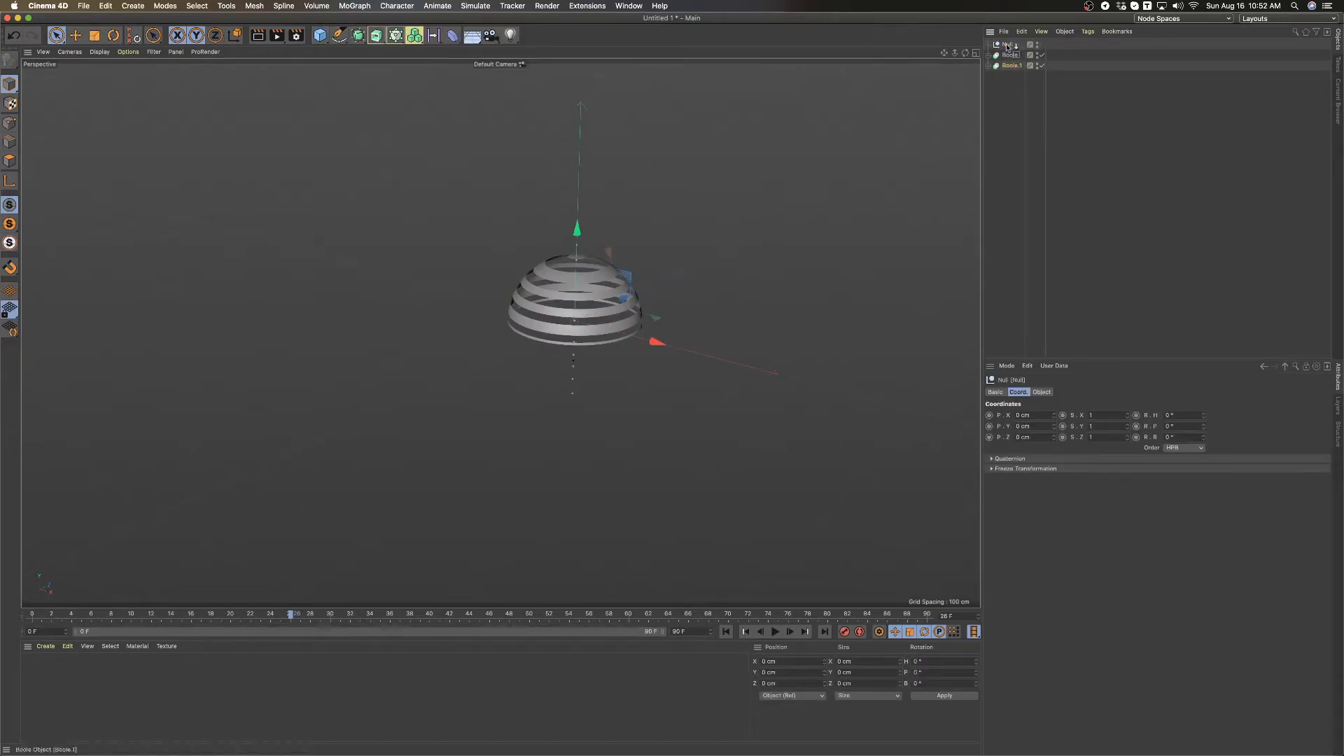
{"action": "left_click_drag", "start_coordinate": [1008, 45], "coordinate": [1009, 46]}
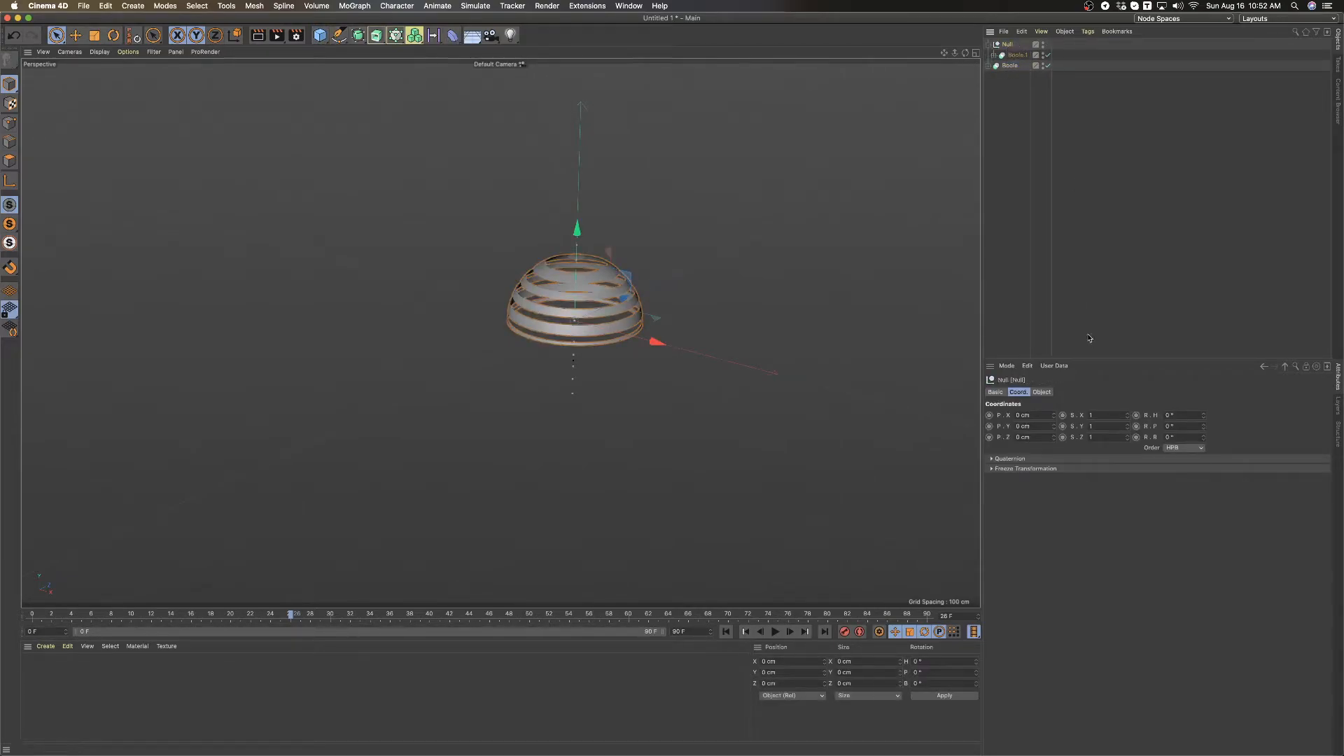
{"action": "left_click_drag", "start_coordinate": [1207, 441], "coordinate": [1256, 434]}
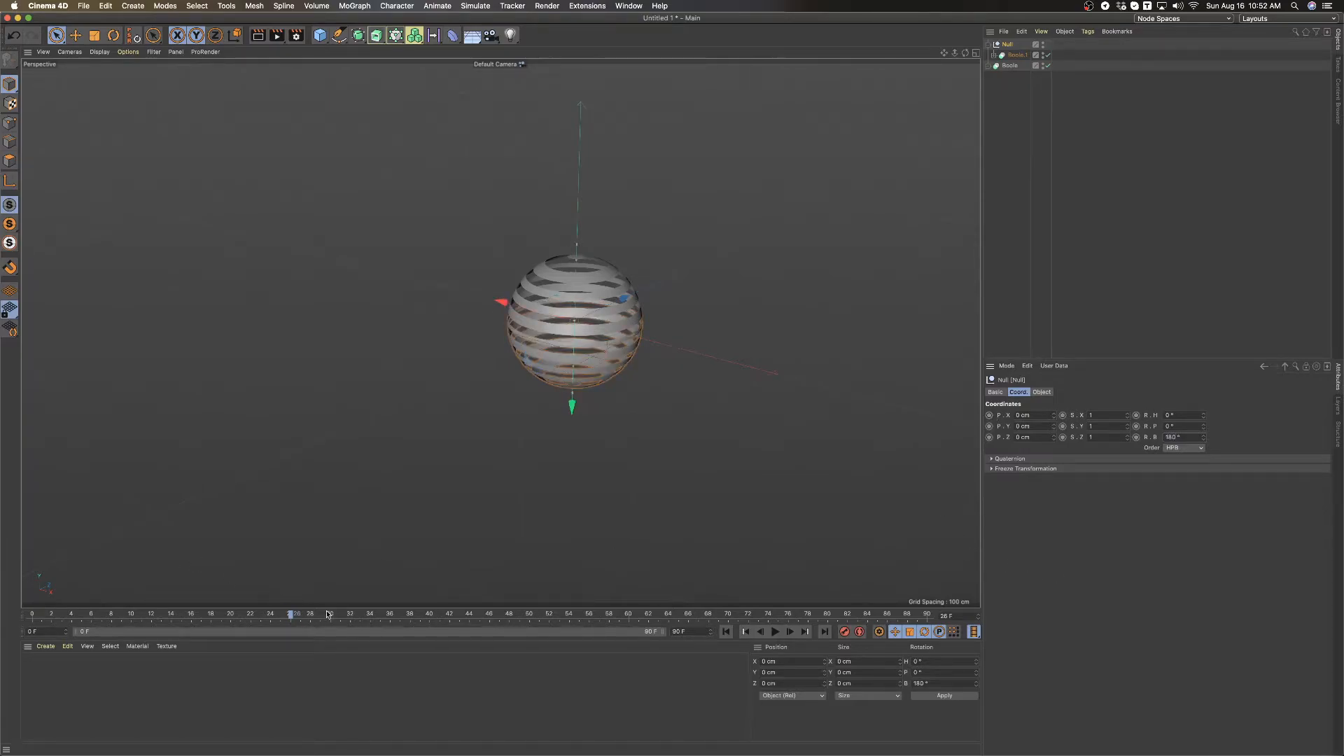
Scrub the timeline and inspect up close how the moving bands of both halves meet, ending around frame 38.
{"action": "left_click_drag", "start_coordinate": [327, 614], "coordinate": [459, 615]}
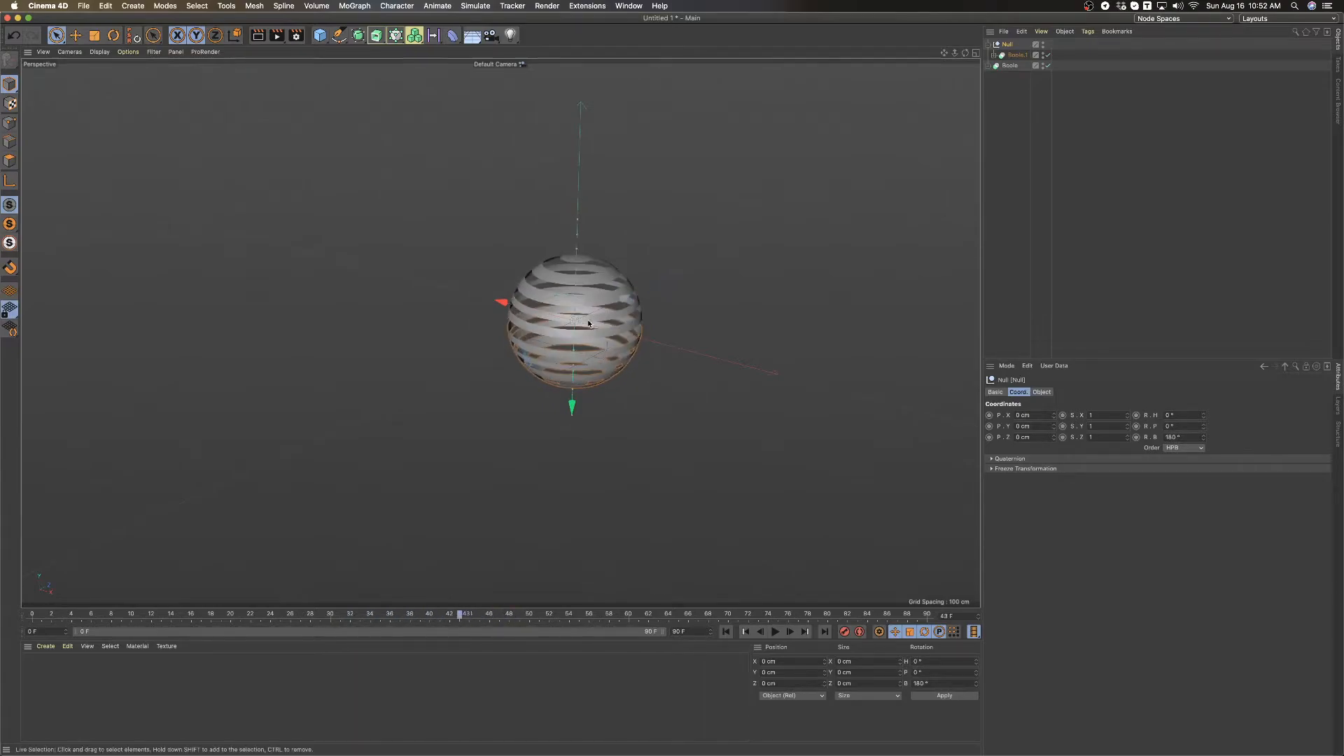
{"action": "scroll", "coordinate": [558, 313], "scroll_direction": "up", "scroll_amount": 8}
{"action": "left_click_drag", "start_coordinate": [566, 352], "coordinate": [644, 310], "text": "alt"}
{"action": "mouse_move", "coordinate": [427, 613]}
{"action": "left_mouse_down"}
{"action": "mouse_move", "coordinate": [234, 613]}
{"action": "mouse_move", "coordinate": [410, 609]}
{"action": "left_mouse_up"}
Check the dome's structure at 00:27 in the QuickTime reference video, and return to Cinema 4D.
{"action": "key", "text": "super+Tab"}
{"action": "left_click_drag", "start_coordinate": [521, 537], "coordinate": [524, 536]}
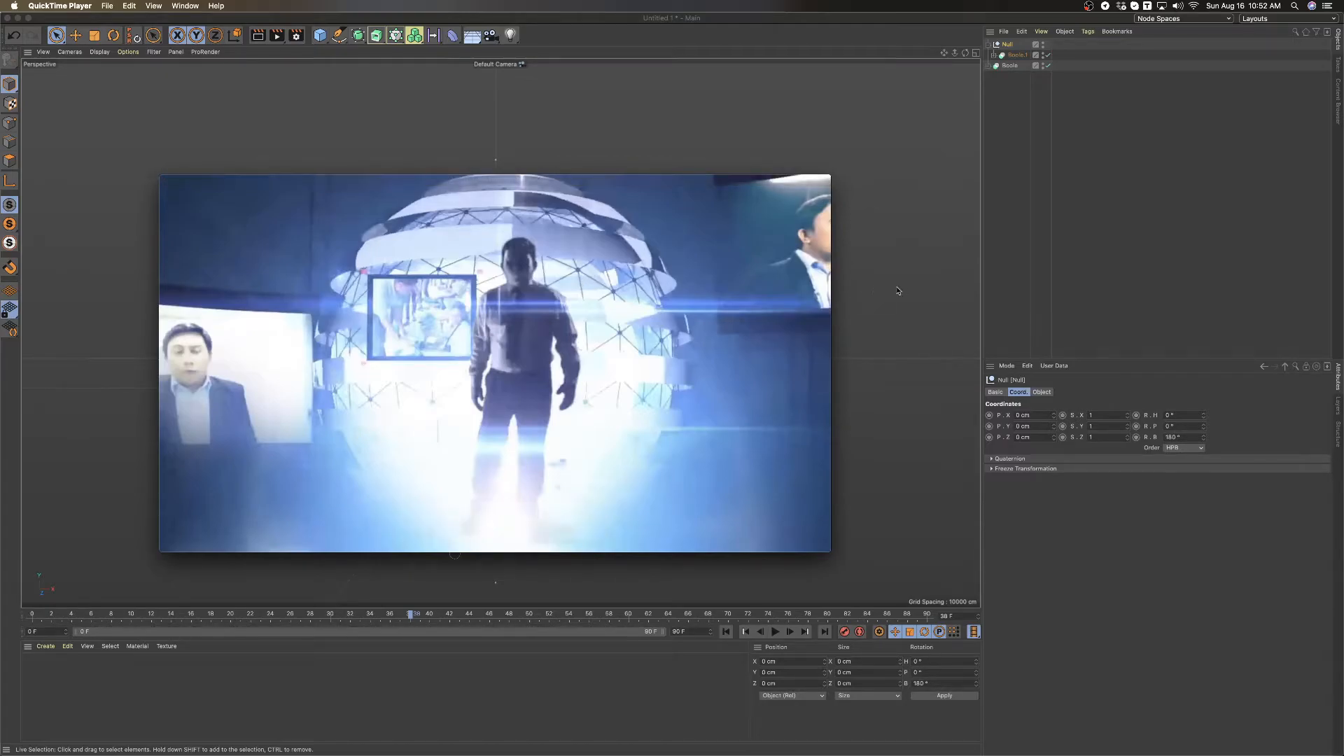
{"action": "left_click", "coordinate": [996, 285]}
Add a sphere primitive at the origin and hide the Null and the Boole in the viewport.
{"action": "left_click", "coordinate": [988, 45]}
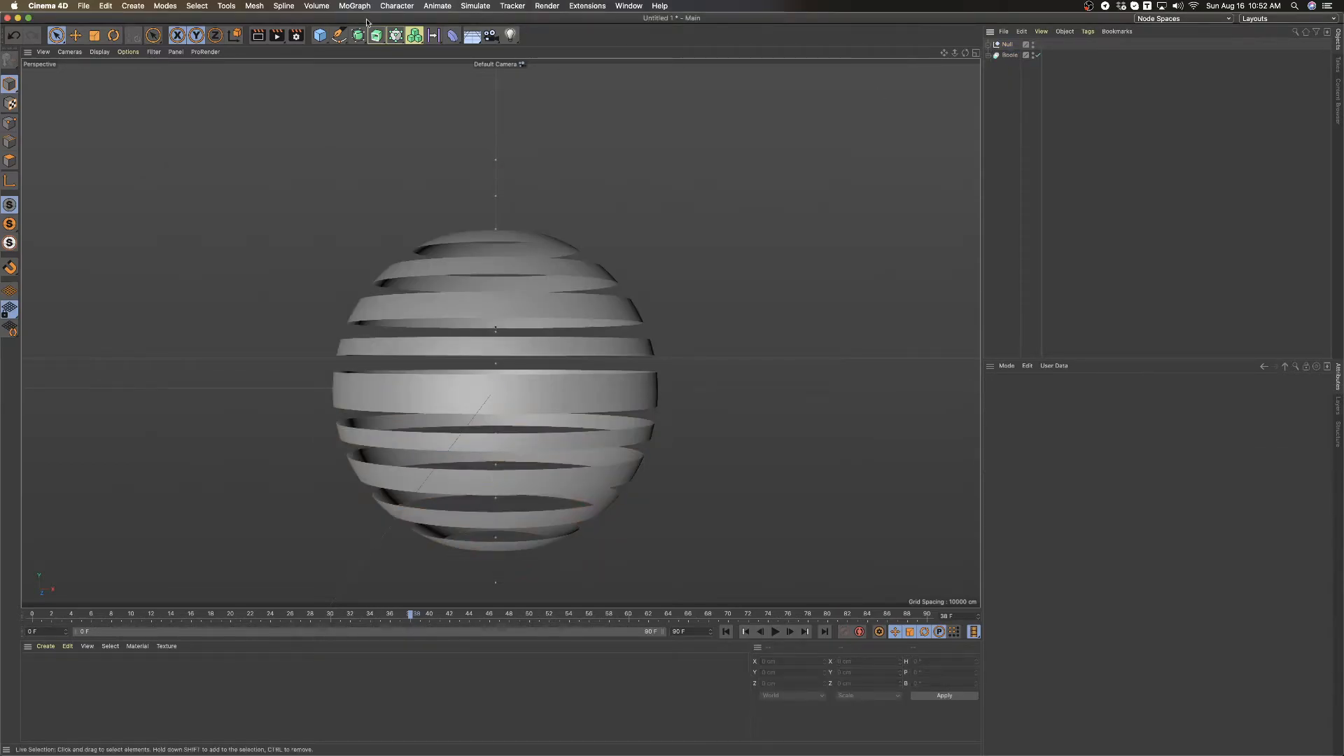
{"action": "left_click_drag", "start_coordinate": [320, 35], "coordinate": [385, 44]}
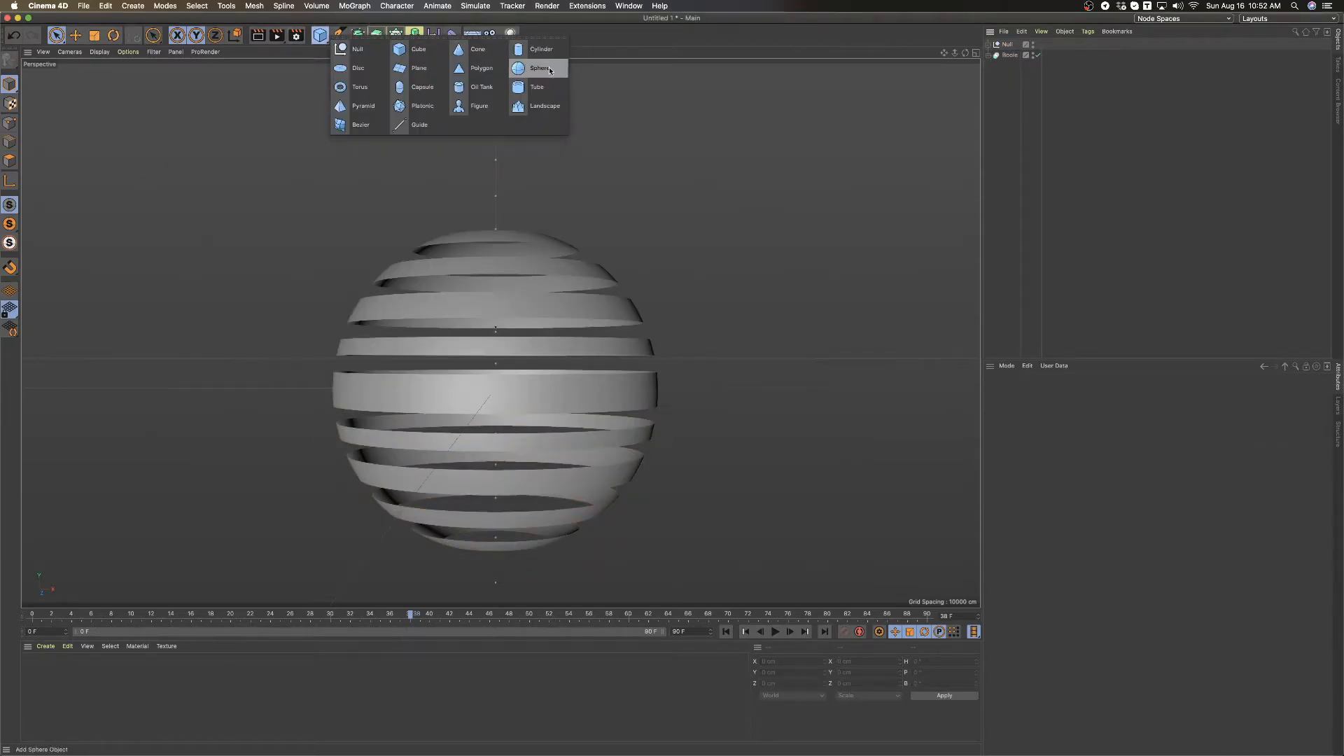
{"action": "left_click", "coordinate": [550, 71]}
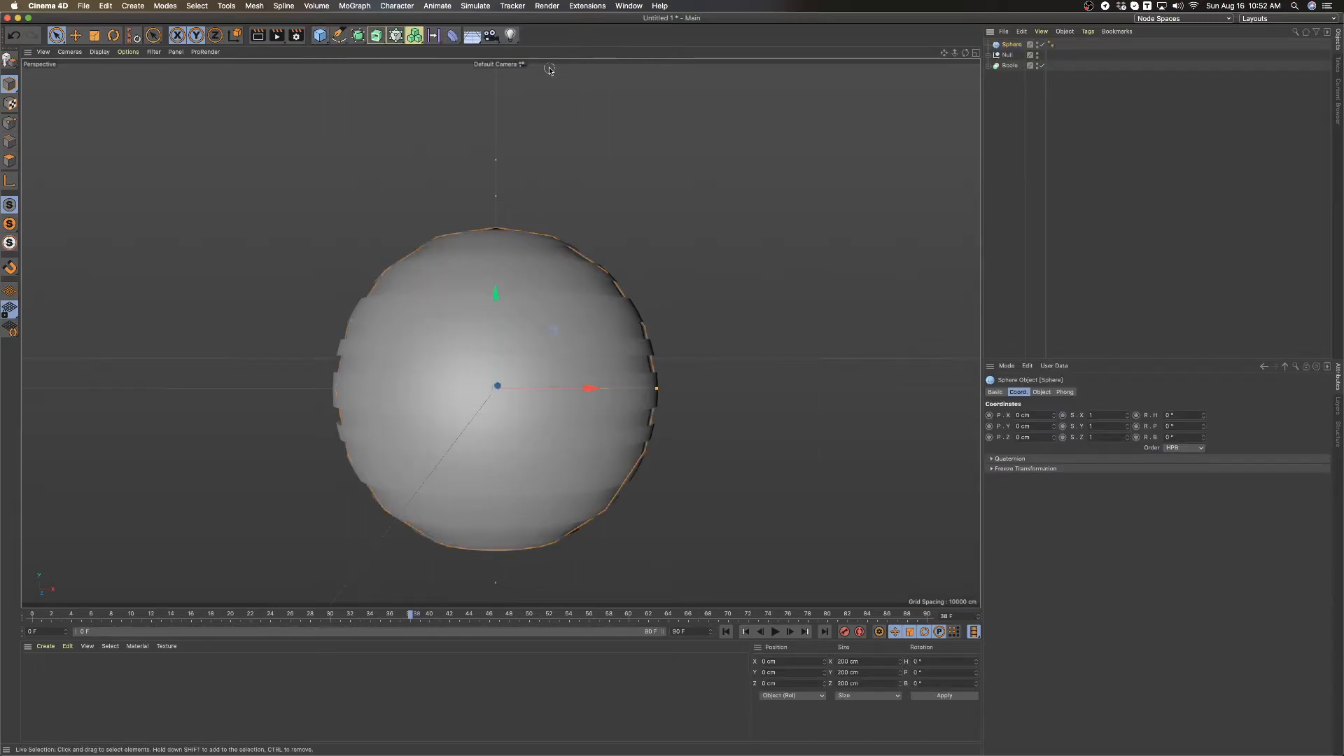
{"action": "left_click", "coordinate": [1006, 56]}
{"action": "left_click", "coordinate": [1040, 54]}
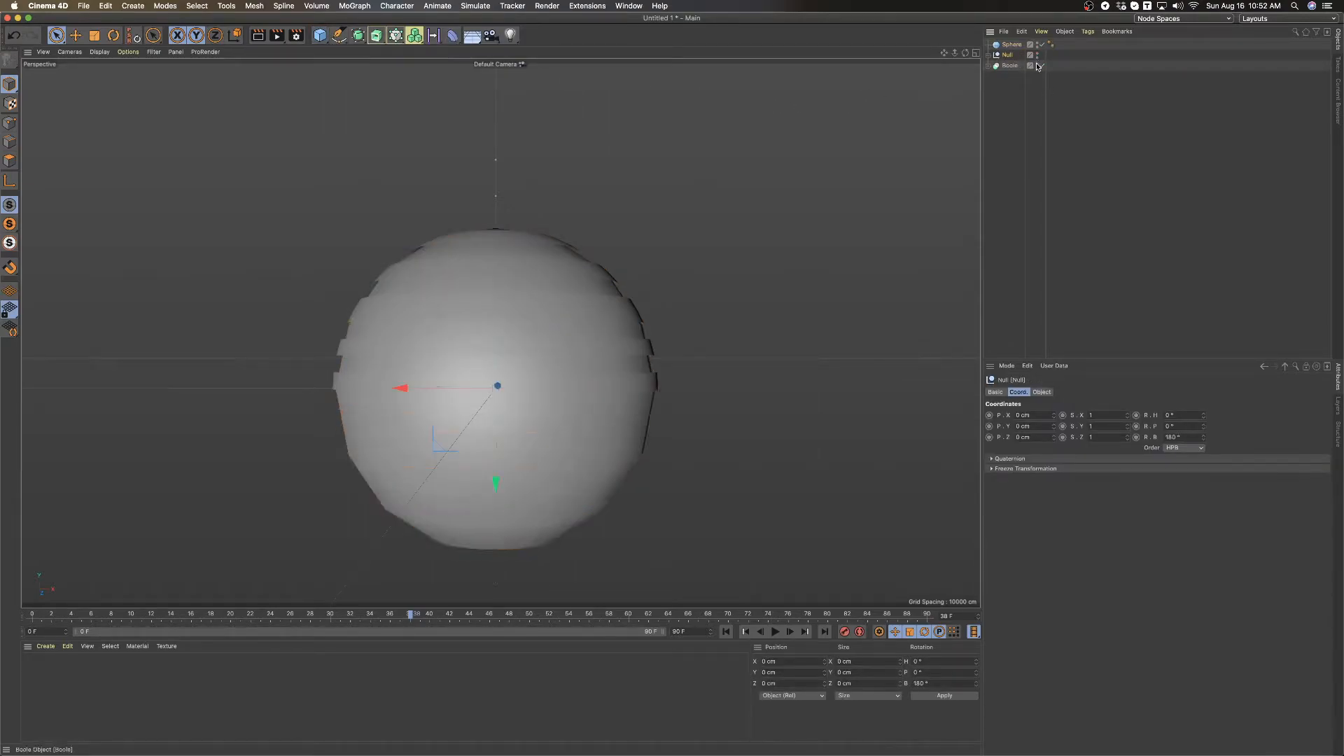
Show the sphere's mesh edges by switching the viewport display to Gouraud Shading (Lines).
{"action": "left_click", "coordinate": [1010, 44]}
{"action": "left_click", "coordinate": [100, 52]}
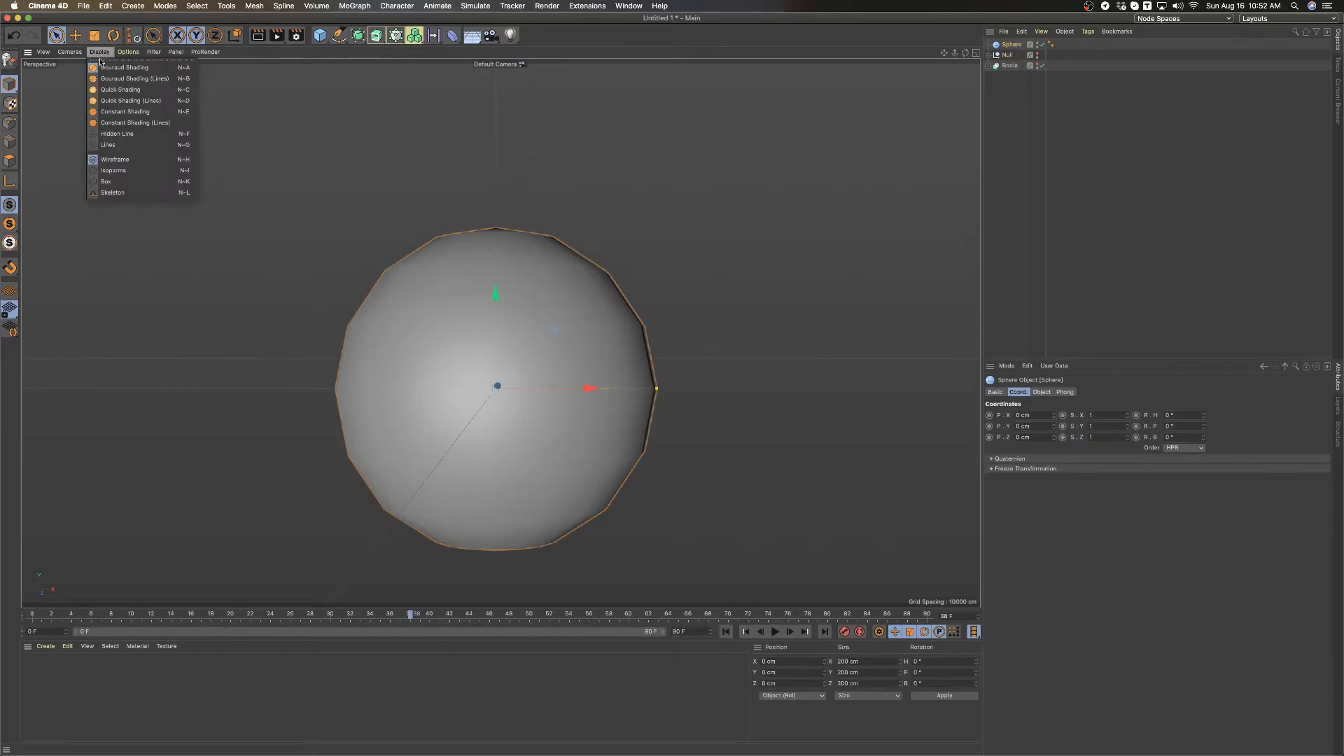
{"action": "left_click", "coordinate": [152, 82]}
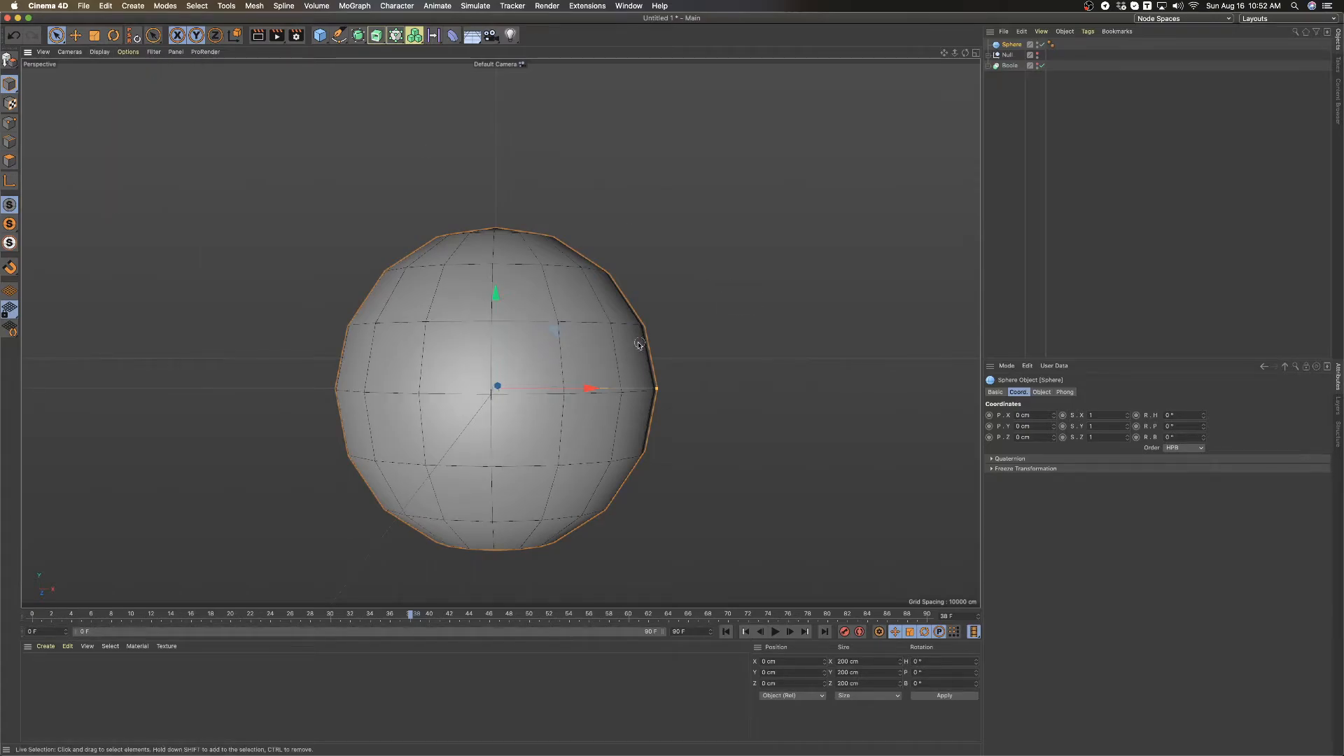
{"action": "left_click_drag", "start_coordinate": [545, 341], "coordinate": [513, 365], "text": "alt"}
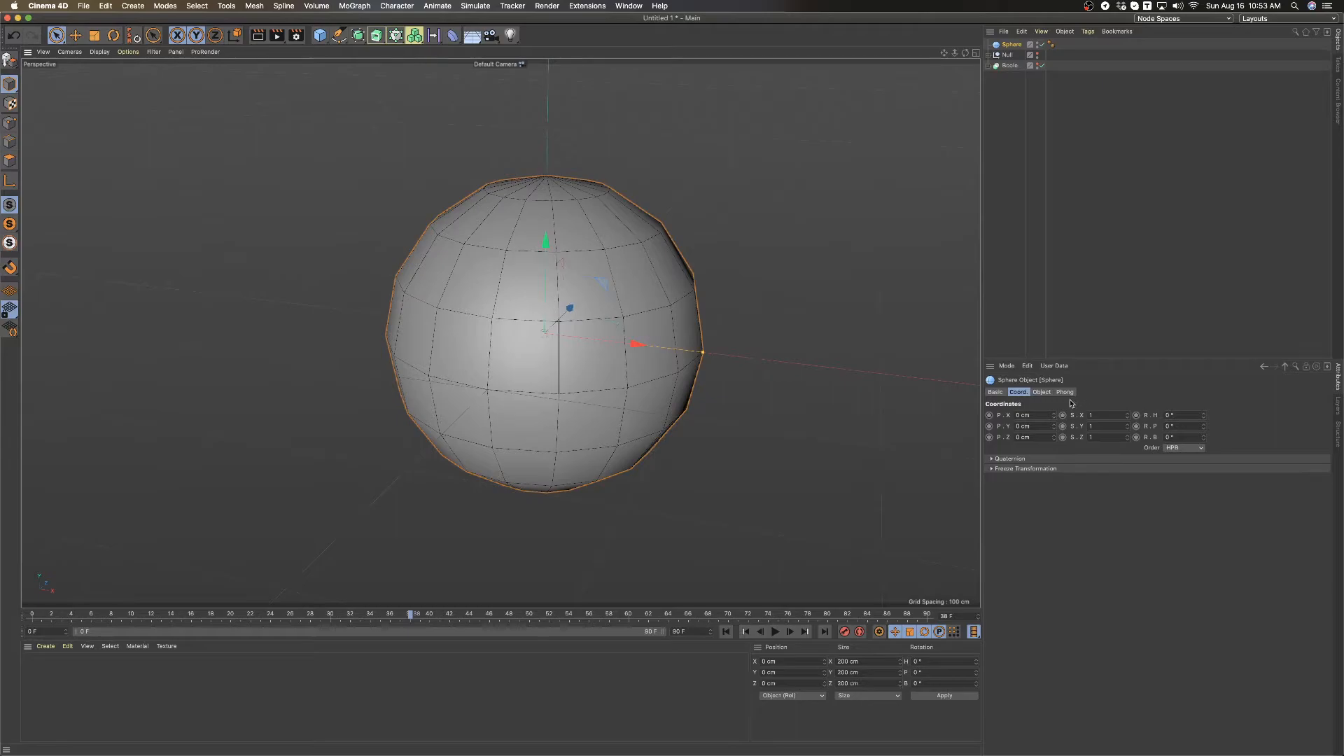
Try the Hexahedron type on the sphere, switch it to Octahedron, and raise the segments to 27.
{"action": "left_click", "coordinate": [1043, 393]}
{"action": "left_click", "coordinate": [1081, 437]}
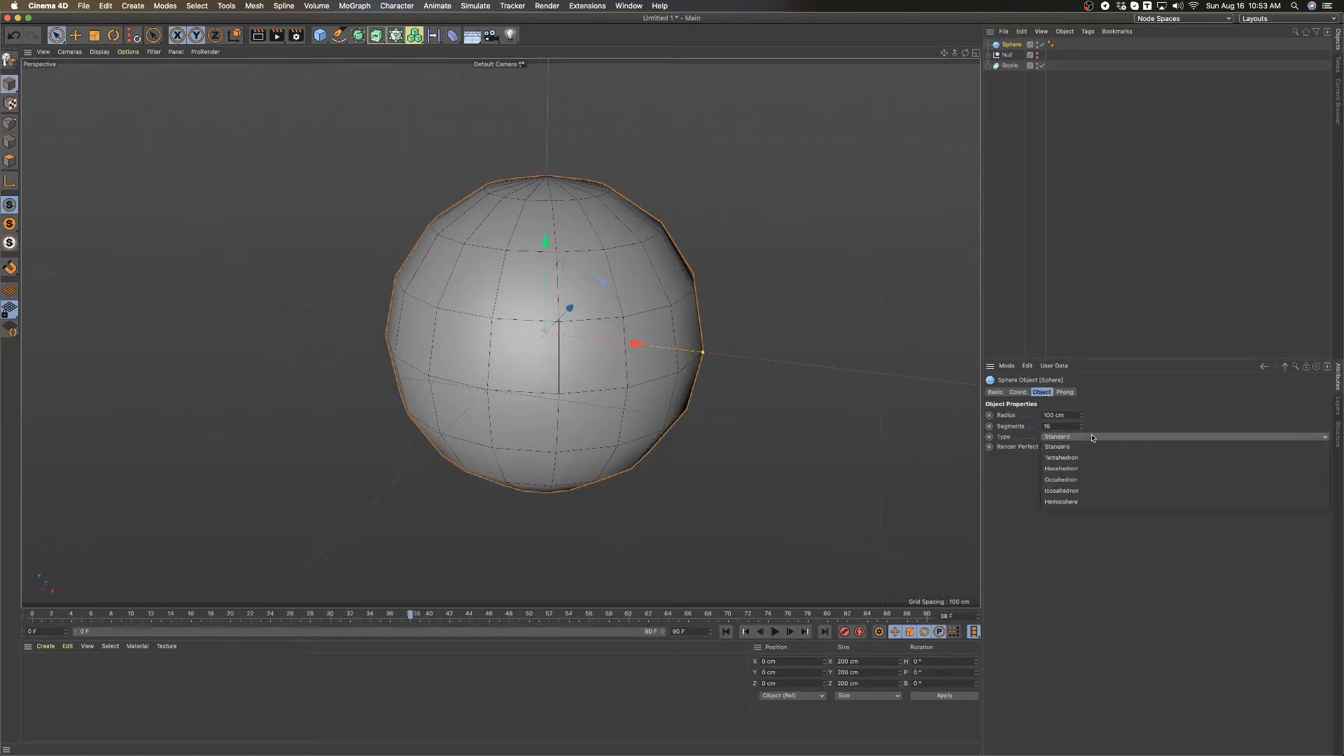
{"action": "left_click", "coordinate": [1077, 469]}
{"action": "left_click", "coordinate": [1073, 438]}
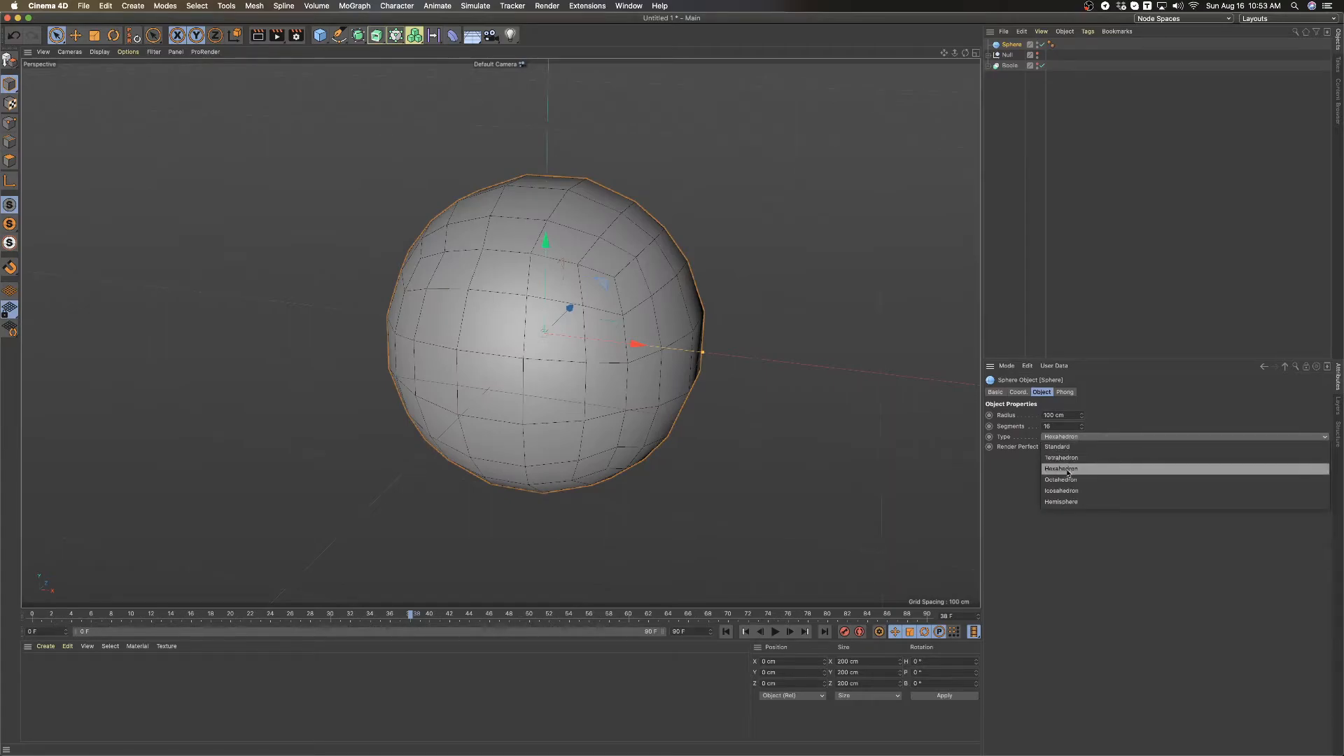
{"action": "left_click", "coordinate": [1069, 479]}
{"action": "mouse_move", "coordinate": [799, 403]}
{"action": "left_mouse_down", "text": "alt"}
{"action": "mouse_move", "coordinate": [780, 367]}
{"action": "mouse_move", "coordinate": [800, 392]}
{"action": "left_mouse_up", "text": "alt"}
{"action": "left_click_drag", "start_coordinate": [702, 371], "coordinate": [721, 375], "text": "alt"}
{"action": "left_click_drag", "start_coordinate": [1079, 426], "coordinate": [1078, 416]}
Compare the sphere's triangulation with the dome's triangular lattice in the QuickTime reference video, and return to Cinema 4D.
{"action": "key", "text": "super+Tab"}
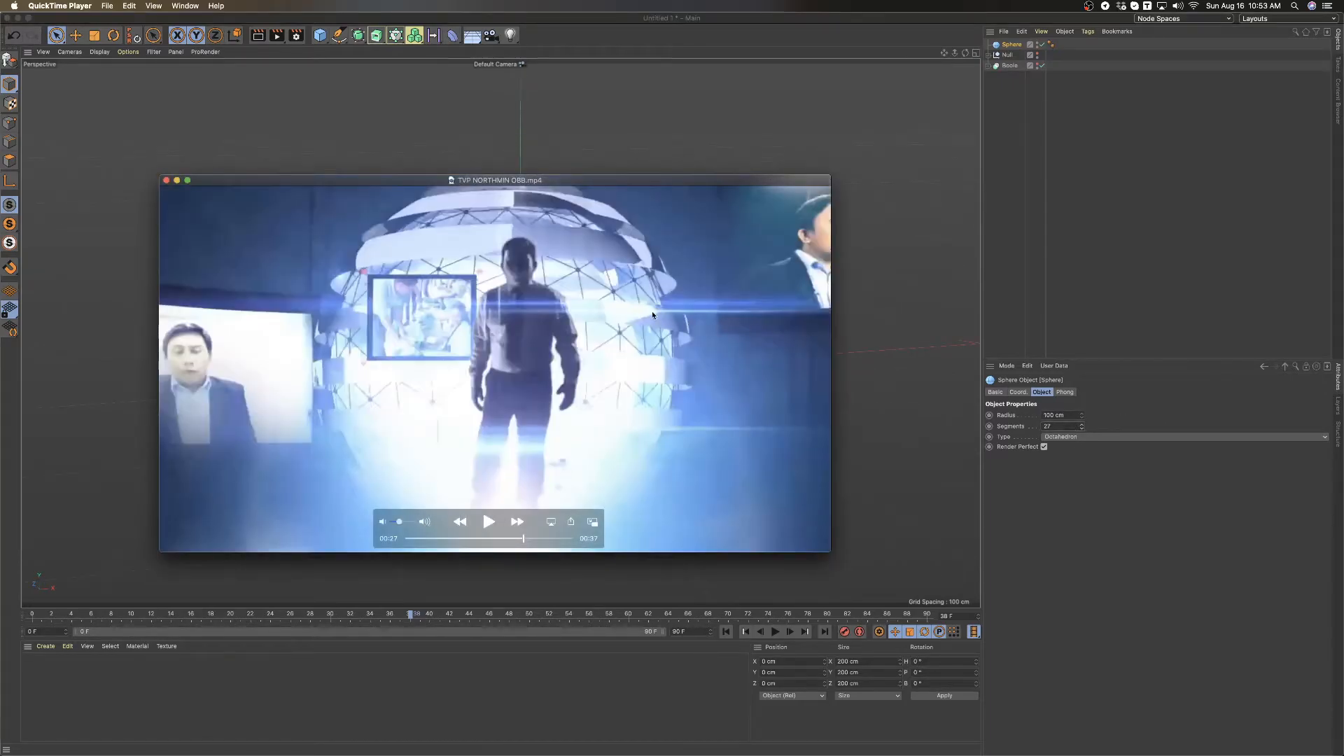
{"action": "left_click", "coordinate": [1070, 458]}
{"action": "key", "text": "super+Tab"}
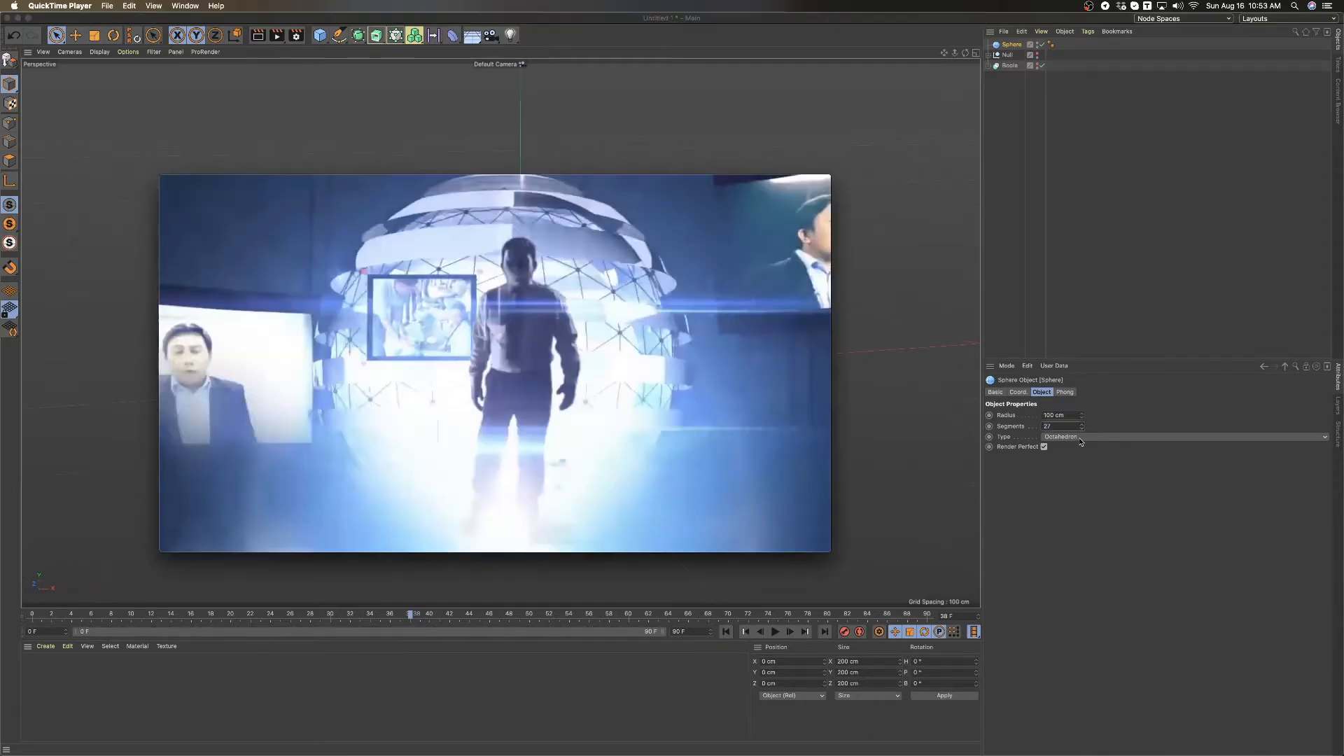
{"action": "key", "text": "super+Tab"}
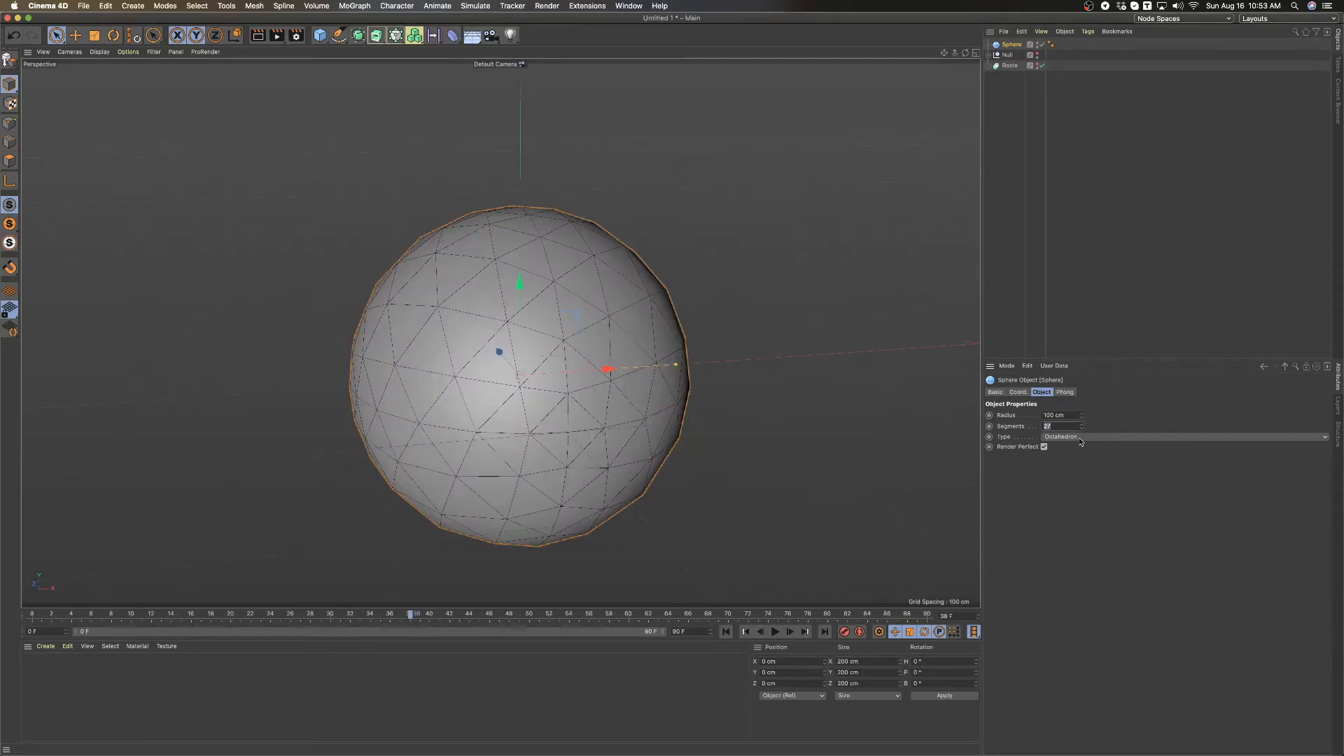
Adjust the sphere's segment count slightly, change its type to Tetrahedron, and view the triangulated mesh.
{"action": "left_click", "coordinate": [1082, 425]}
{"action": "left_click", "coordinate": [1082, 436]}
{"action": "left_click", "coordinate": [1080, 459]}
{"action": "left_click_drag", "start_coordinate": [648, 398], "coordinate": [594, 385], "text": "alt"}
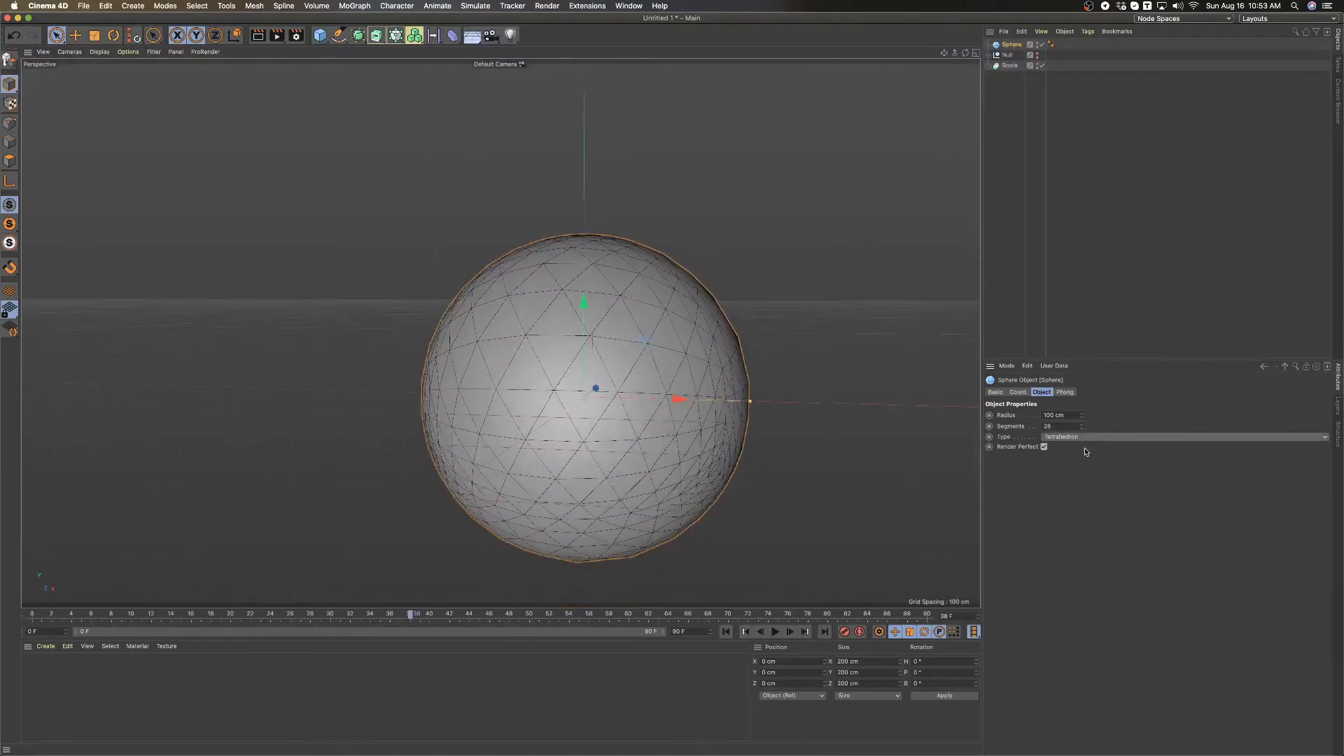
Change the sphere's type to Icosahedron and compare its triangulated mesh with the dome in the QuickTime reference video.
{"action": "left_click", "coordinate": [1090, 437]}
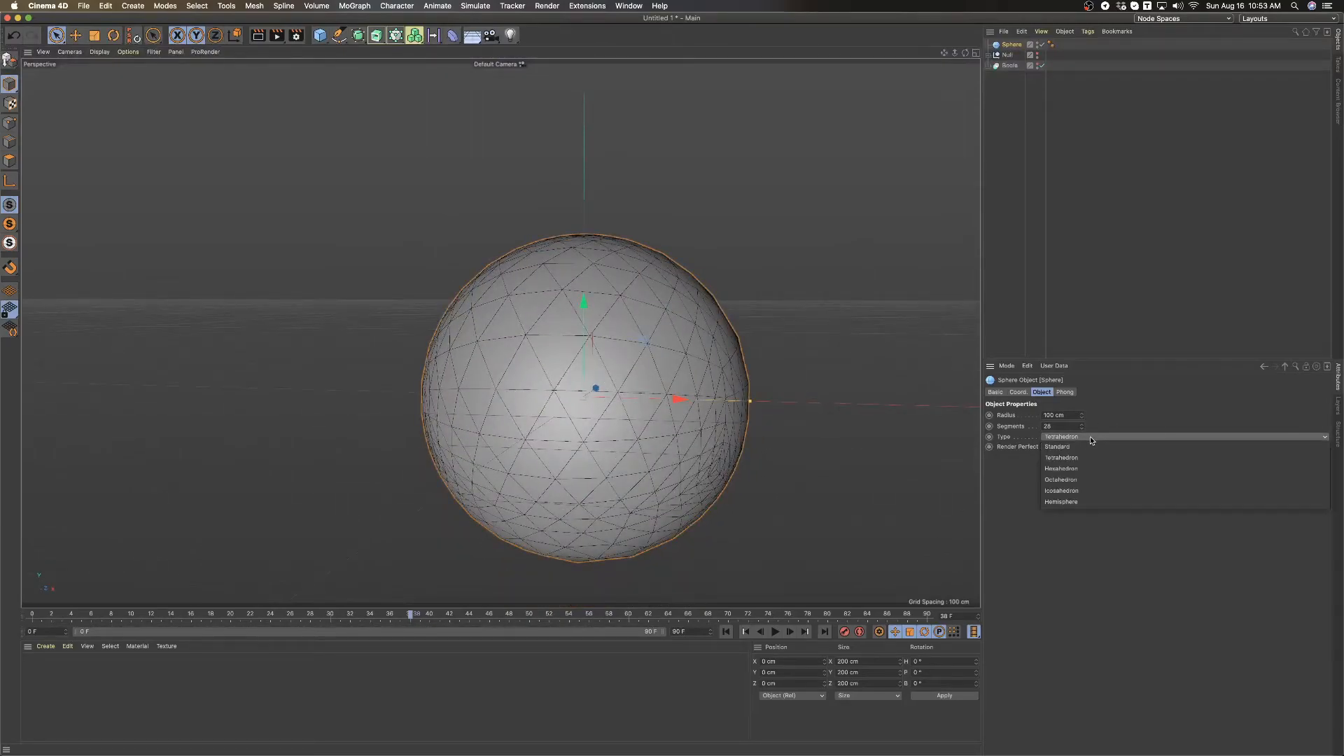
{"action": "left_click", "coordinate": [1082, 490]}
{"action": "key", "text": "super+Tab"}
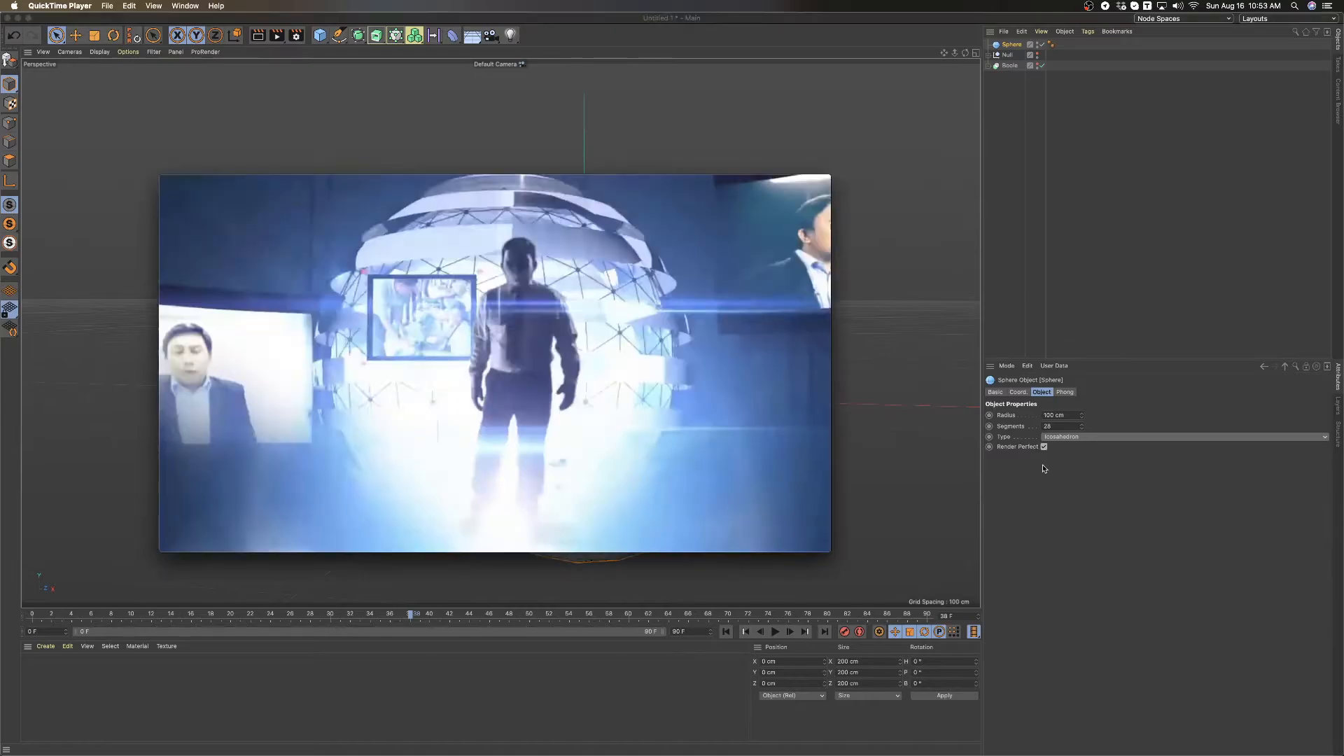
{"action": "key", "text": "super+Tab"}
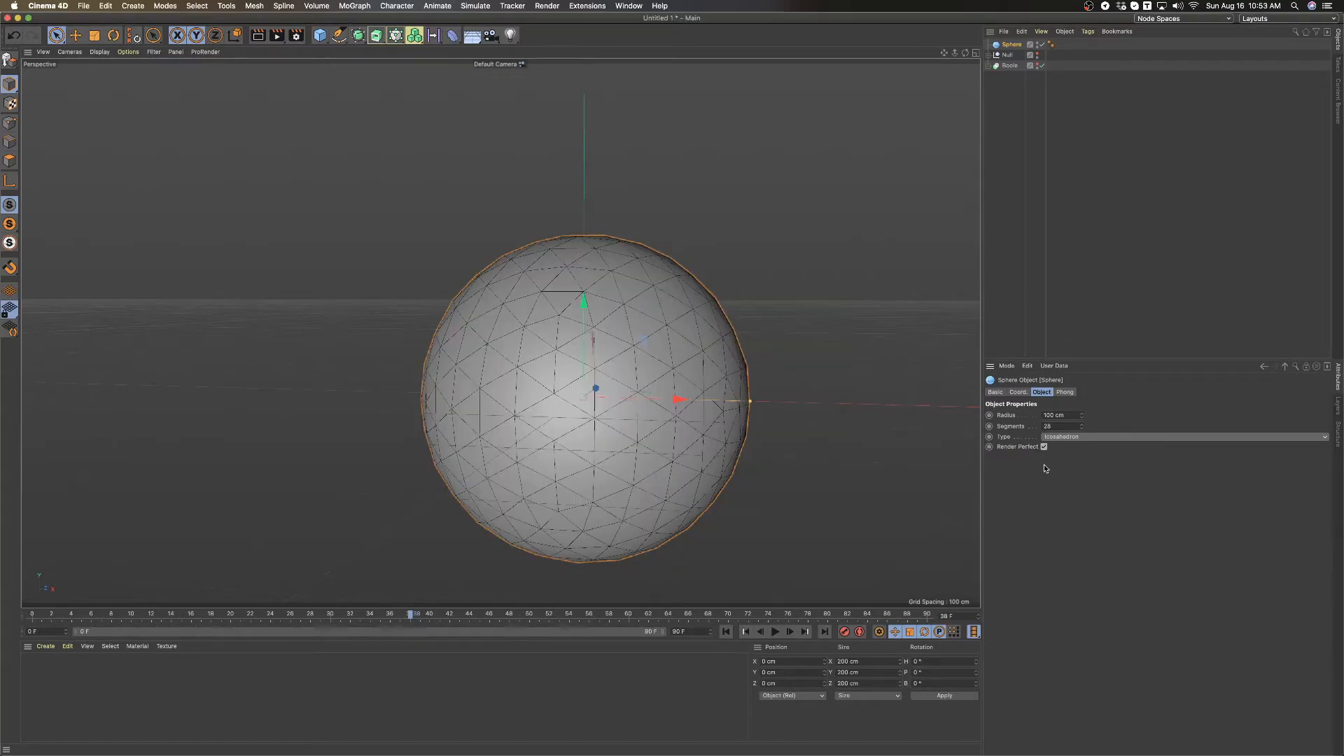
{"action": "left_click_drag", "start_coordinate": [783, 420], "coordinate": [635, 283], "text": "alt"}
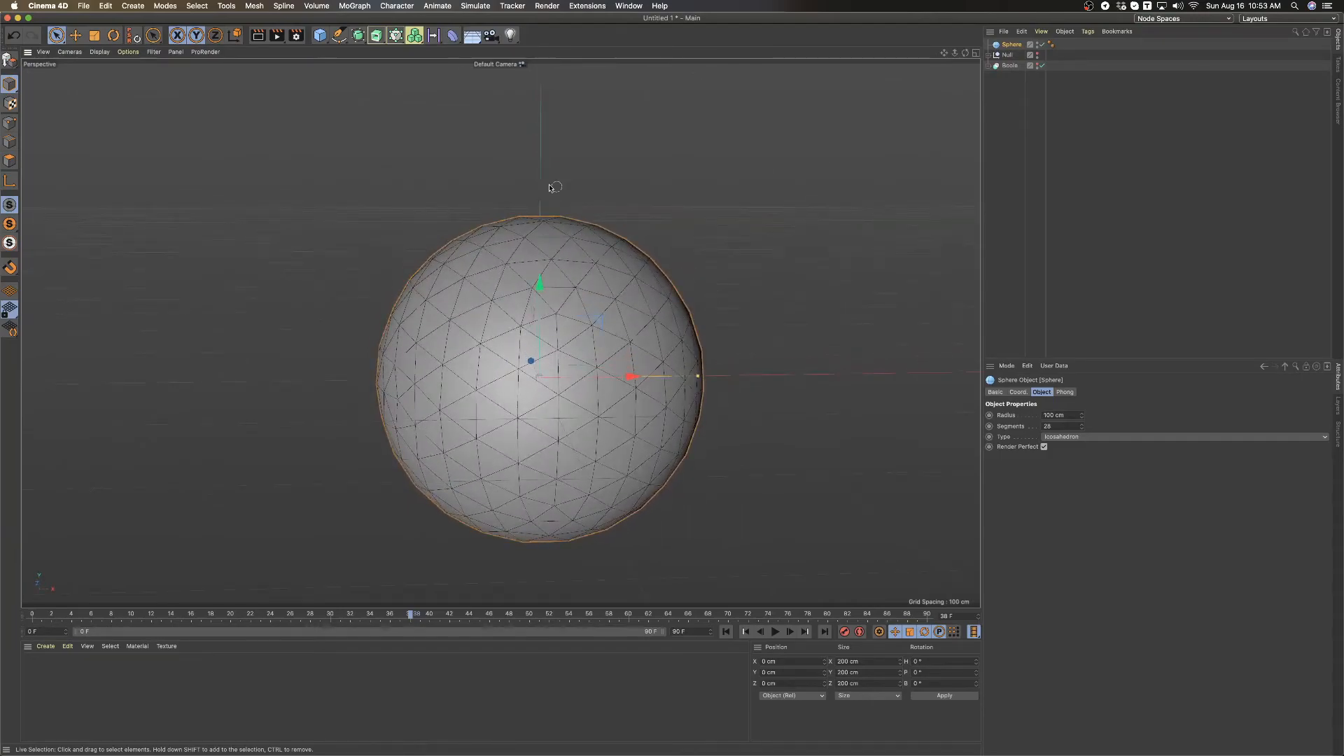
Add an Atom Array and nest the icosahedral sphere inside it to turn its edges into a lattice.
{"action": "left_click", "coordinate": [414, 35]}
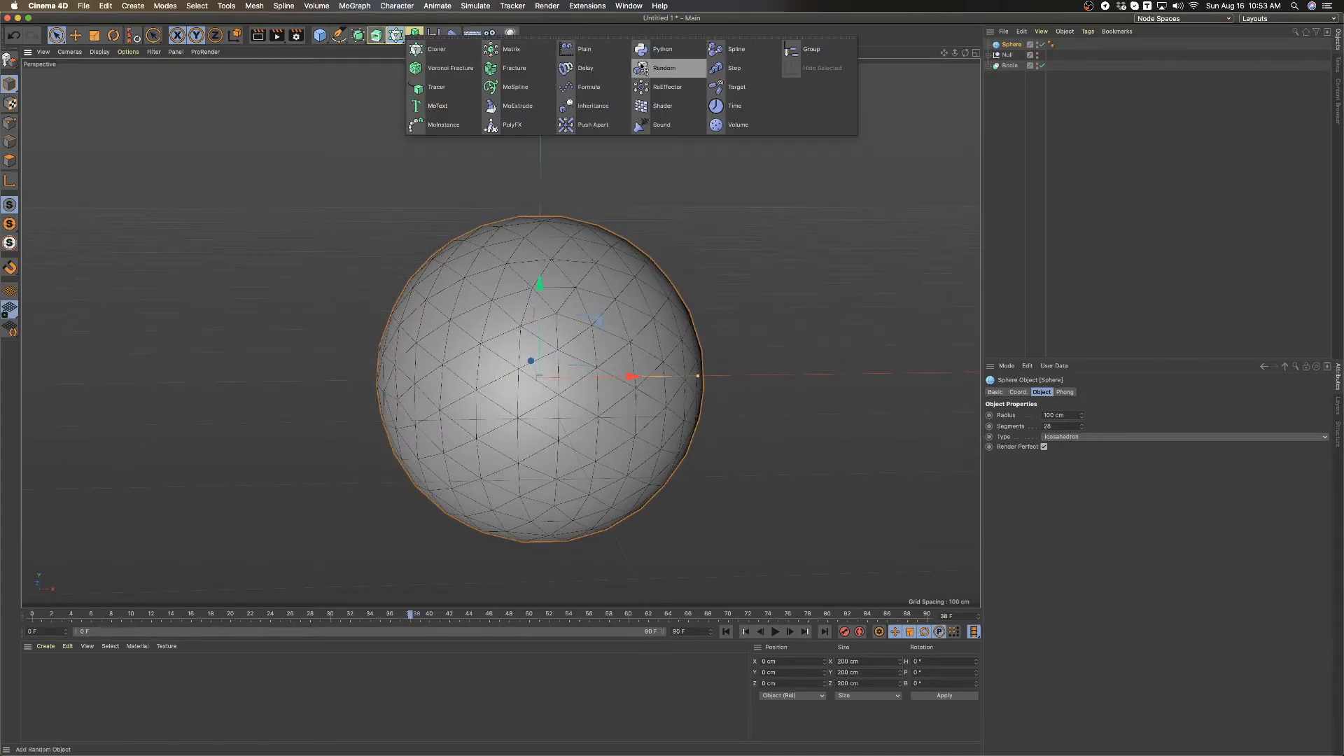
{"action": "left_click", "coordinate": [1119, 157]}
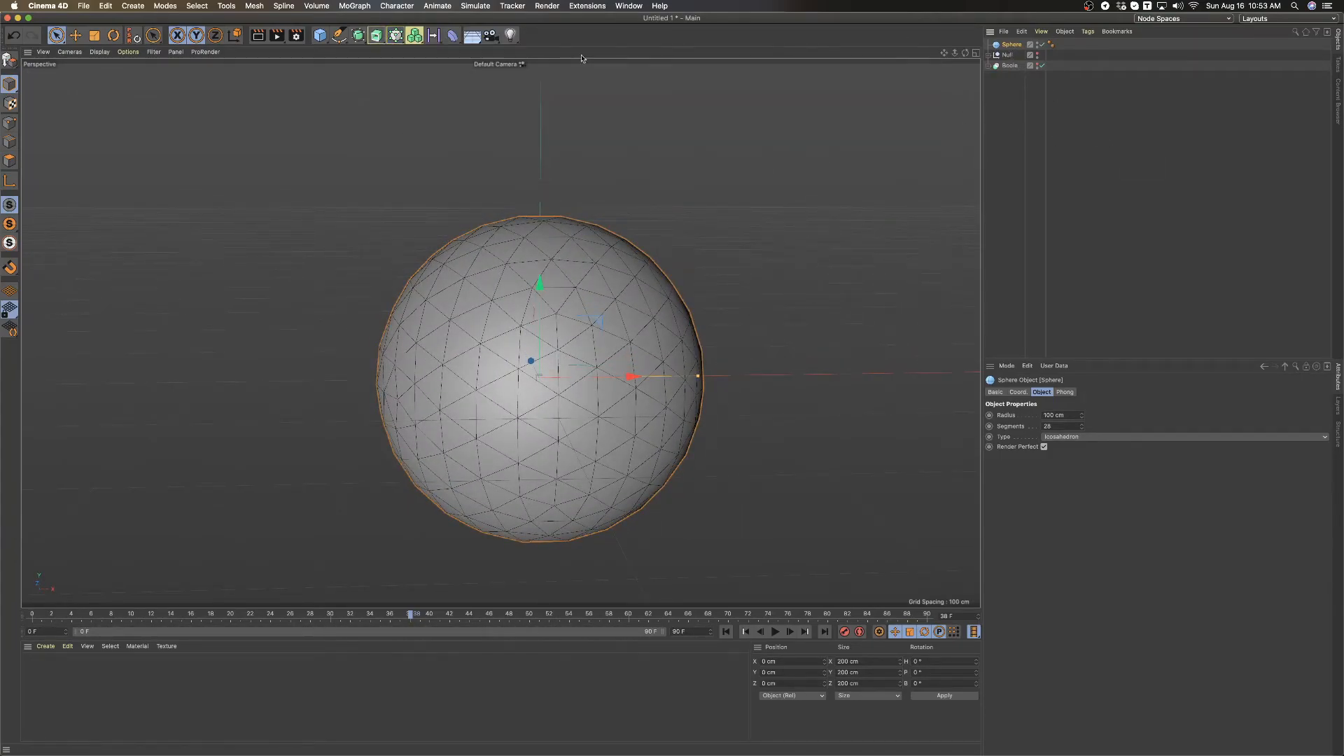
{"action": "left_click", "coordinate": [376, 35]}
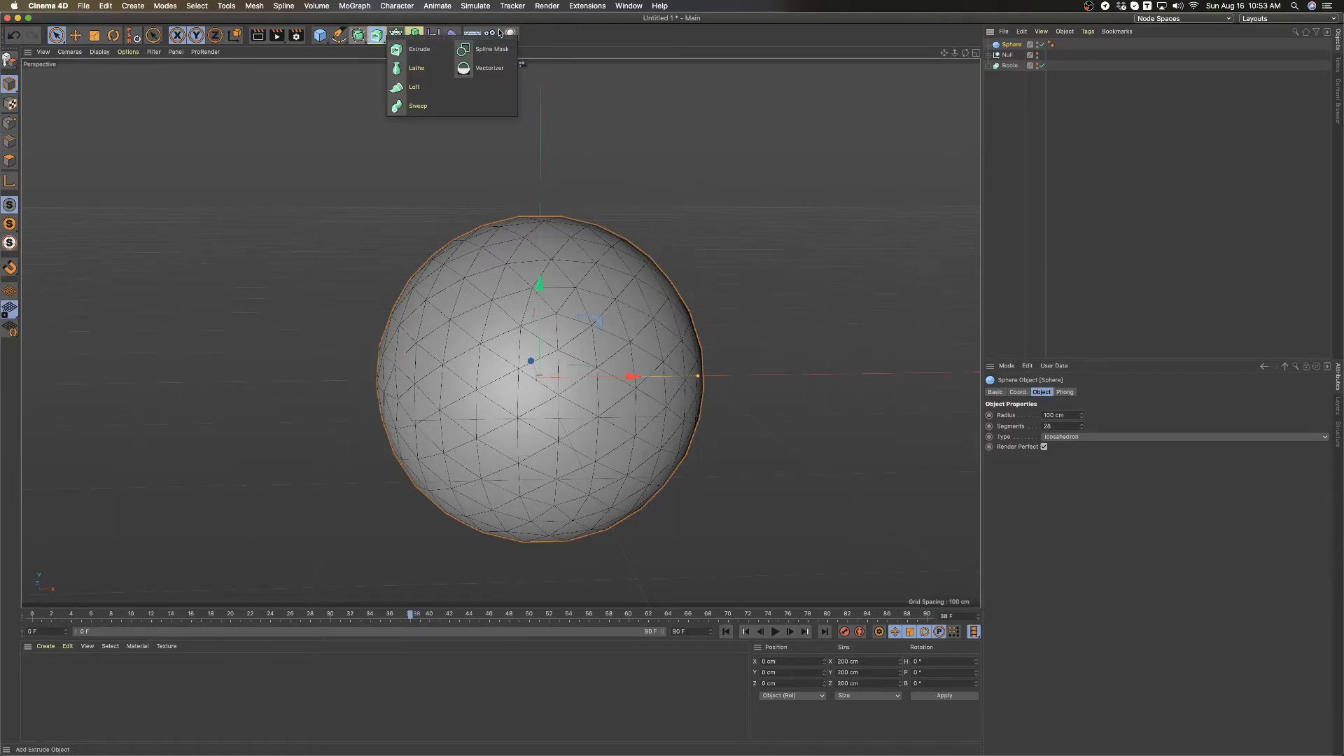
{"action": "left_click", "coordinate": [374, 35]}
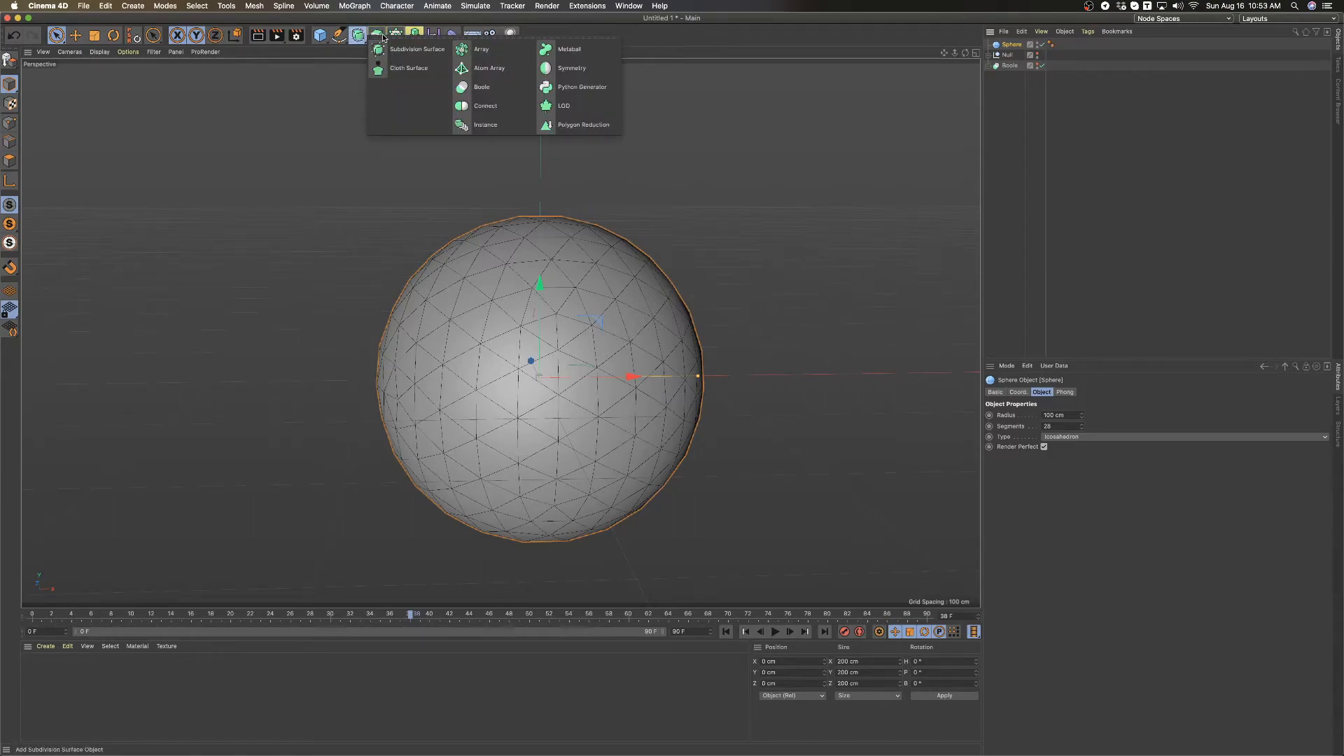
{"action": "left_click", "coordinate": [492, 70]}
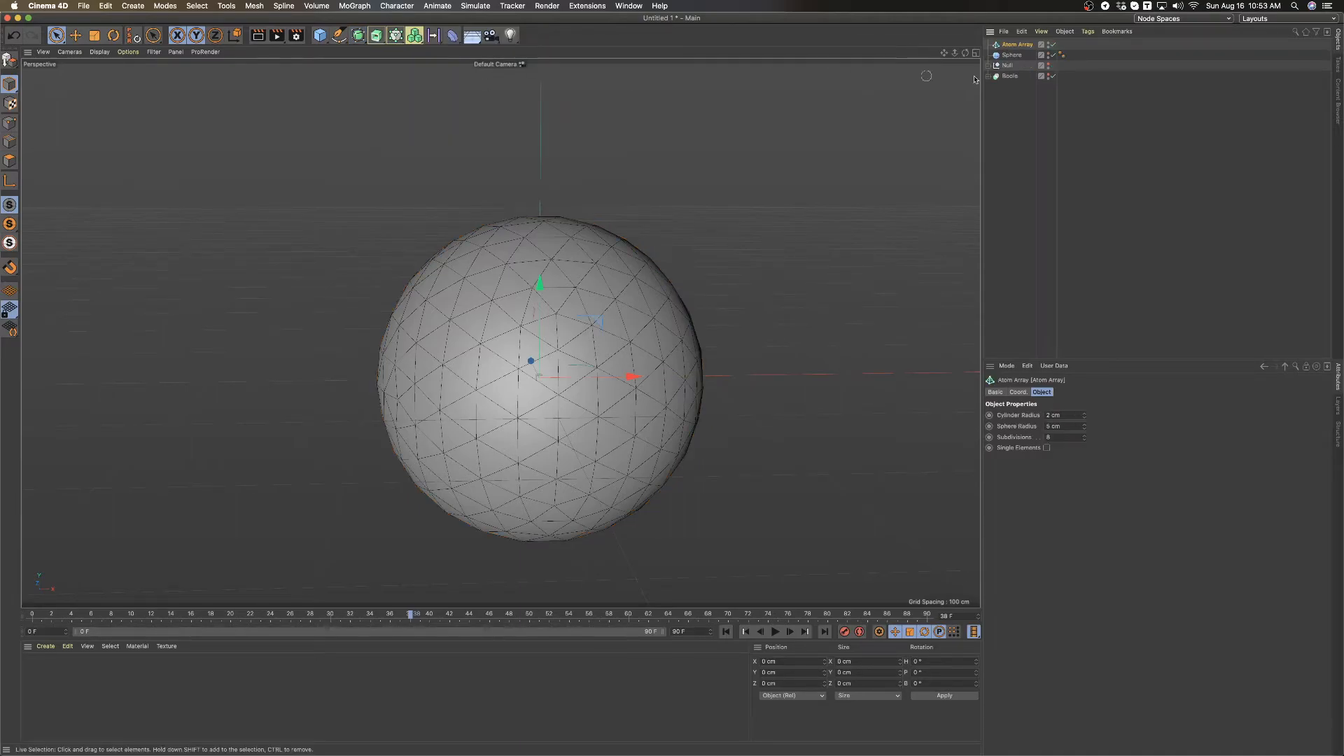
{"action": "left_click_drag", "start_coordinate": [1010, 47], "coordinate": [1015, 46]}
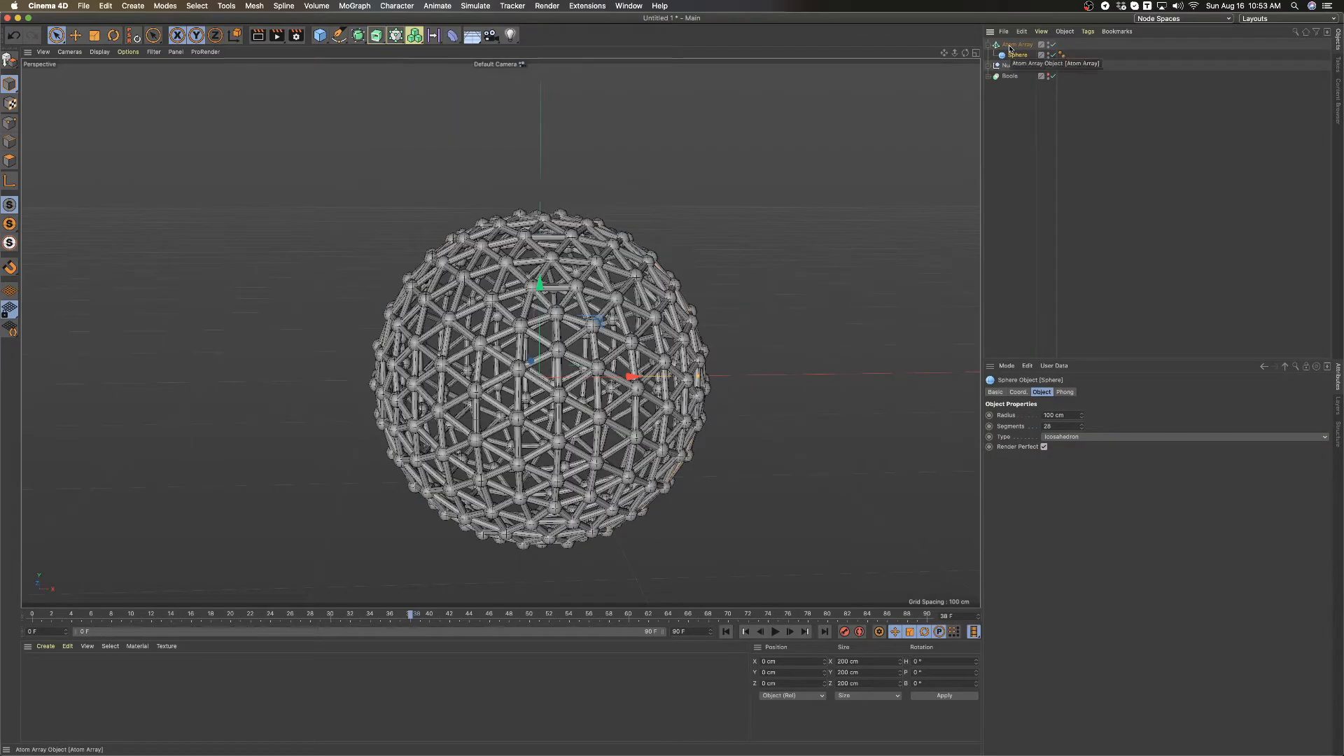
Set the Atom Array's cylinder radius to 1.07 cm and its sphere radius to 2.87 cm, checking against the reference video.
{"action": "left_click_drag", "start_coordinate": [700, 302], "coordinate": [650, 292], "text": "alt"}
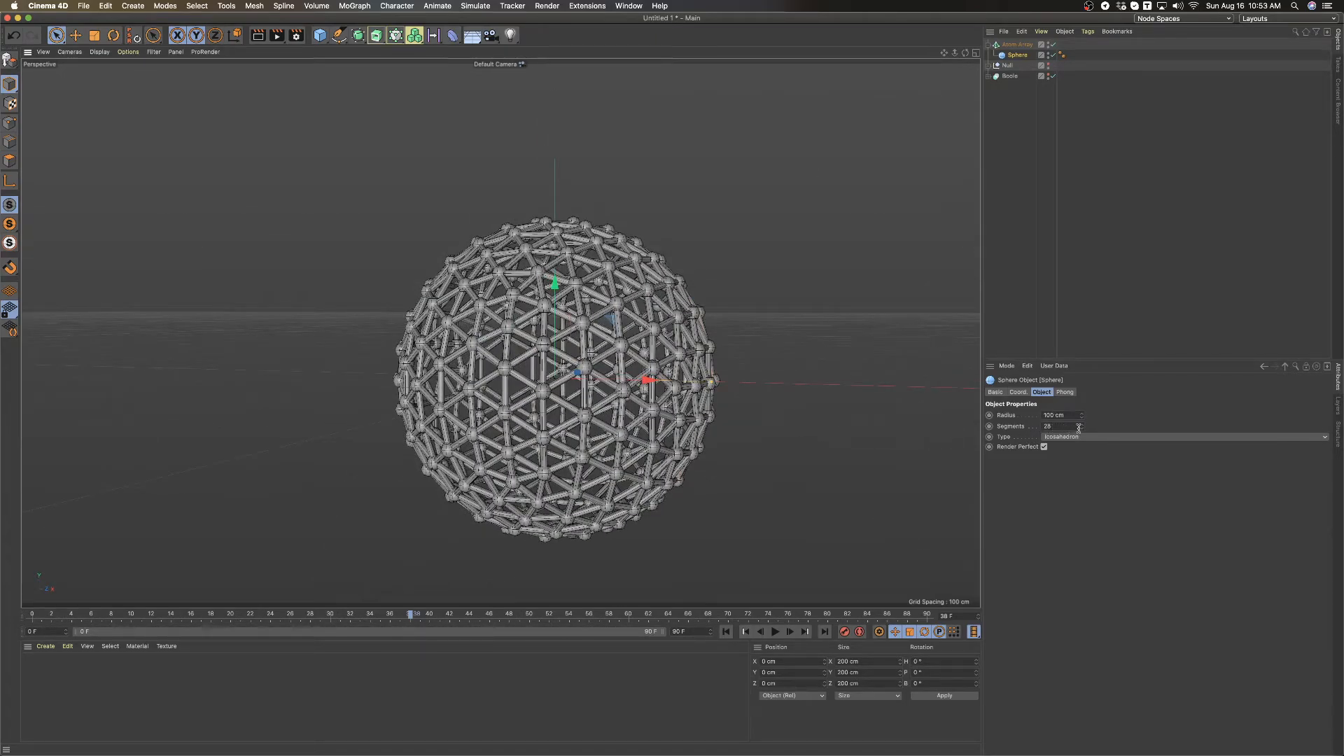
{"action": "left_click_drag", "start_coordinate": [1082, 431], "coordinate": [1084, 427]}
{"action": "left_click", "coordinate": [1010, 44]}
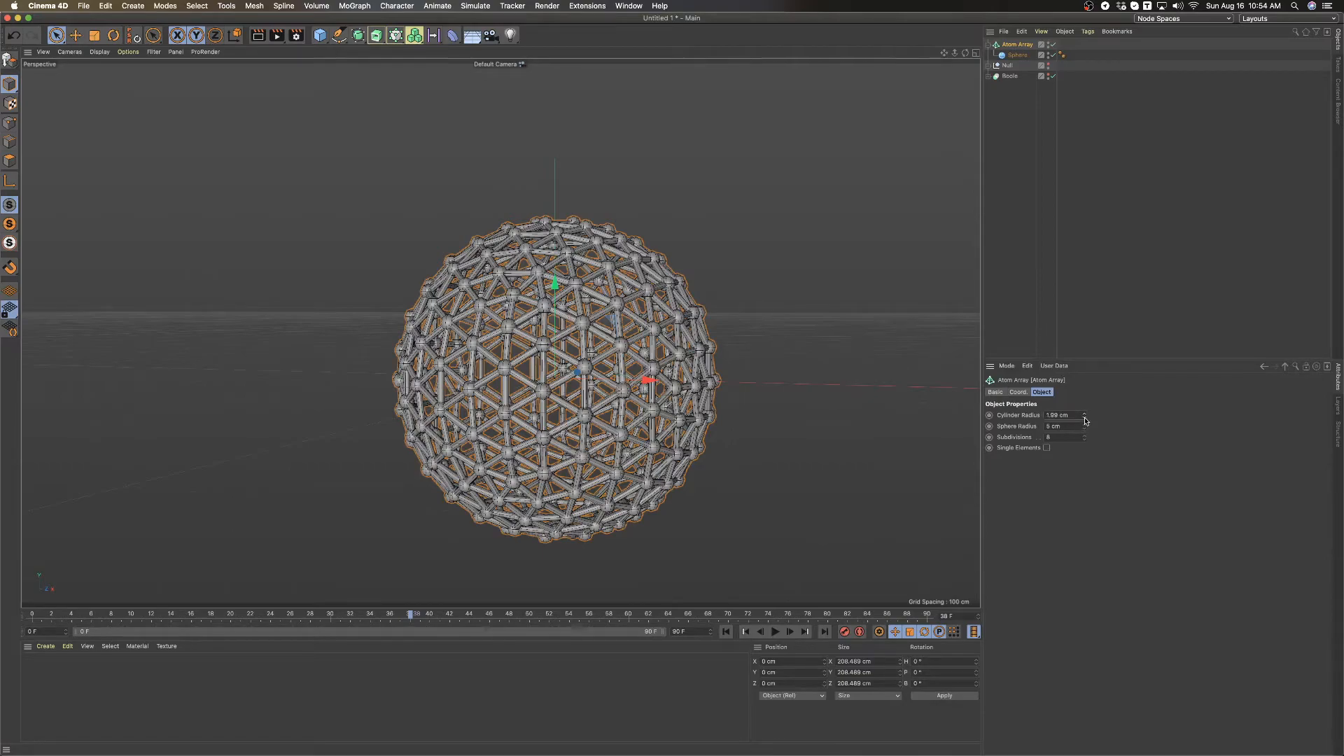
{"action": "left_click", "coordinate": [1085, 312]}
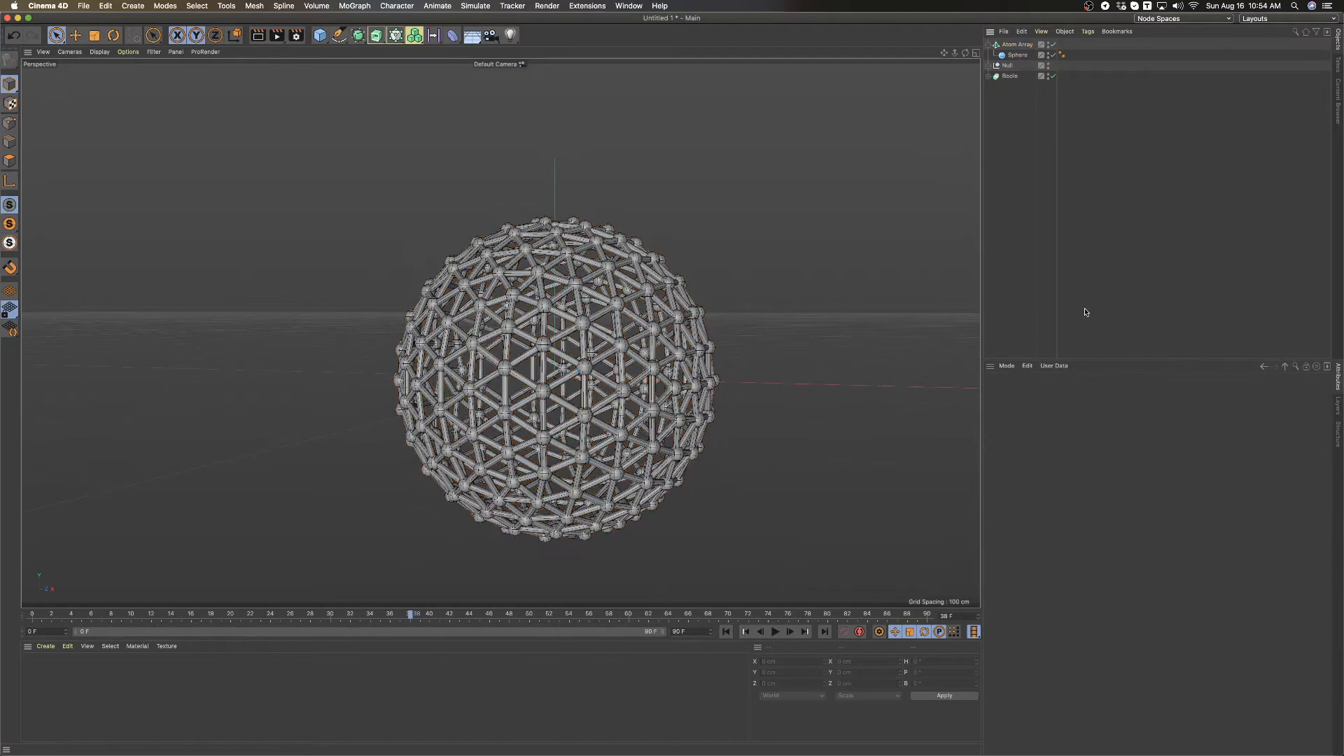
{"action": "left_click", "coordinate": [1017, 44]}
{"action": "left_click_drag", "start_coordinate": [1085, 418], "coordinate": [1085, 483]}
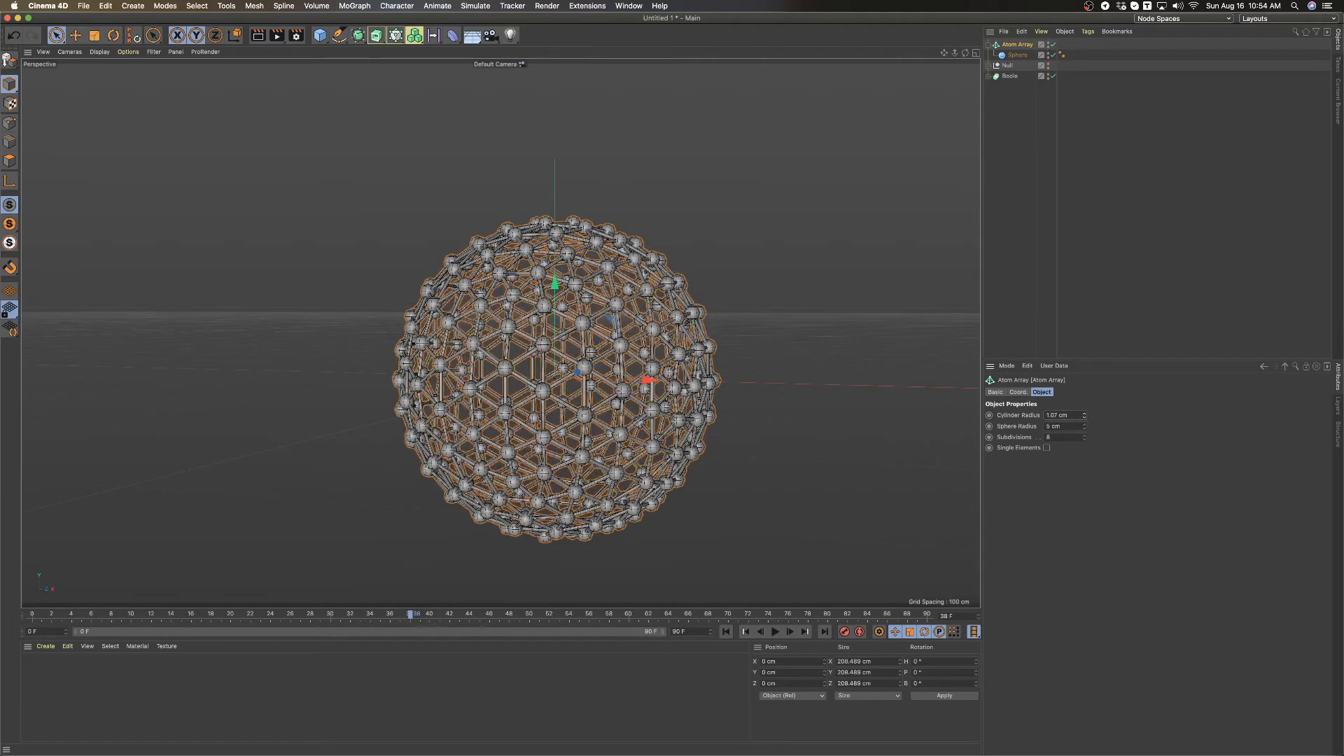
{"action": "key", "text": "super+Tab"}
{"action": "key", "text": "super+Tab"}
{"action": "left_click_drag", "start_coordinate": [1085, 429], "coordinate": [1085, 471]}
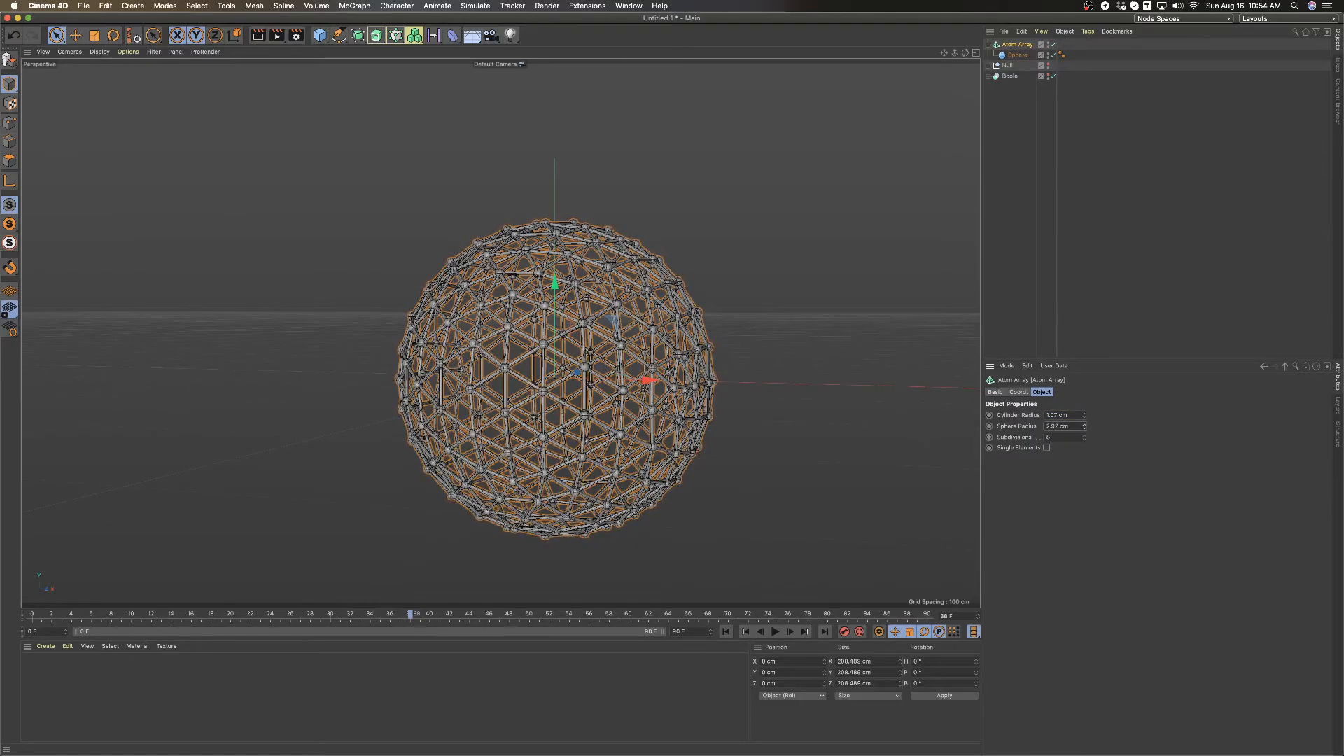
Switch the viewport display to Gouraud Shading and compare the lattice with the QuickTime reference video.
{"action": "left_click", "coordinate": [100, 52]}
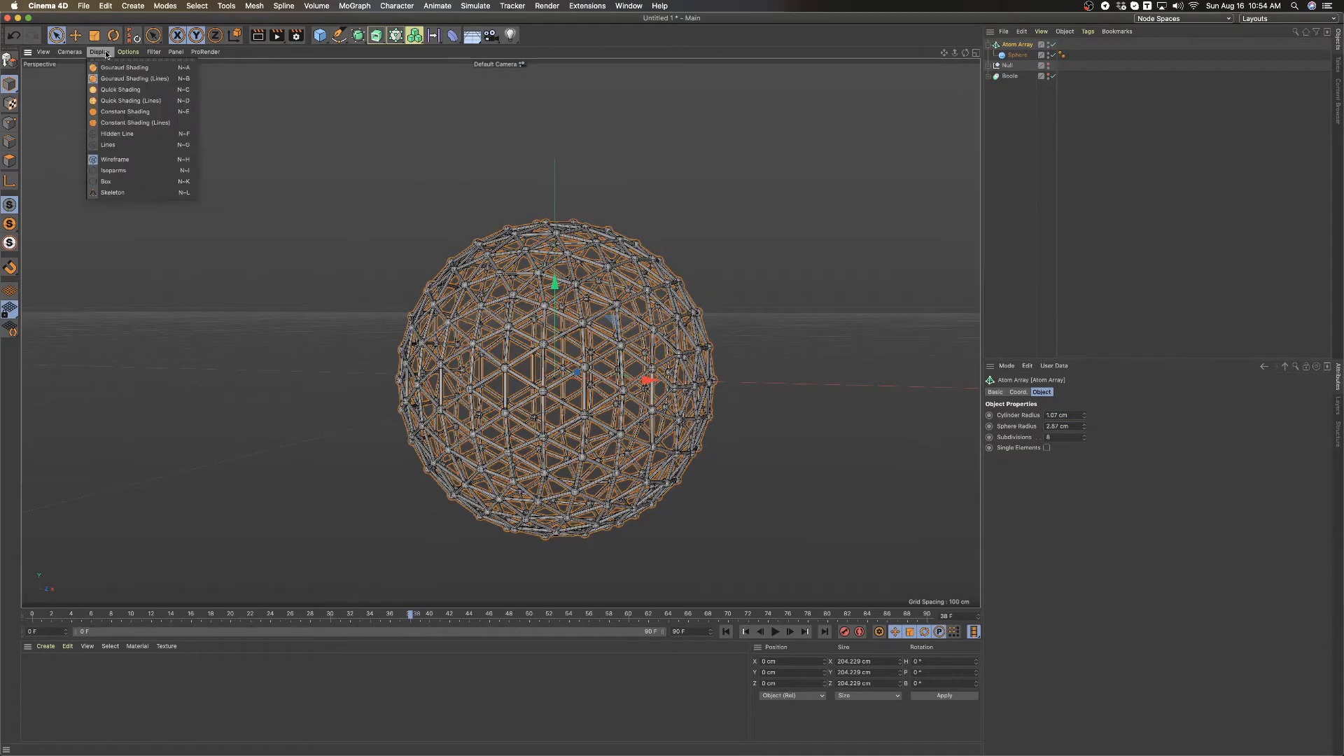
{"action": "left_click", "coordinate": [104, 71]}
{"action": "left_click_drag", "start_coordinate": [721, 350], "coordinate": [766, 330], "text": "alt"}
{"action": "key", "text": "super+Tab"}
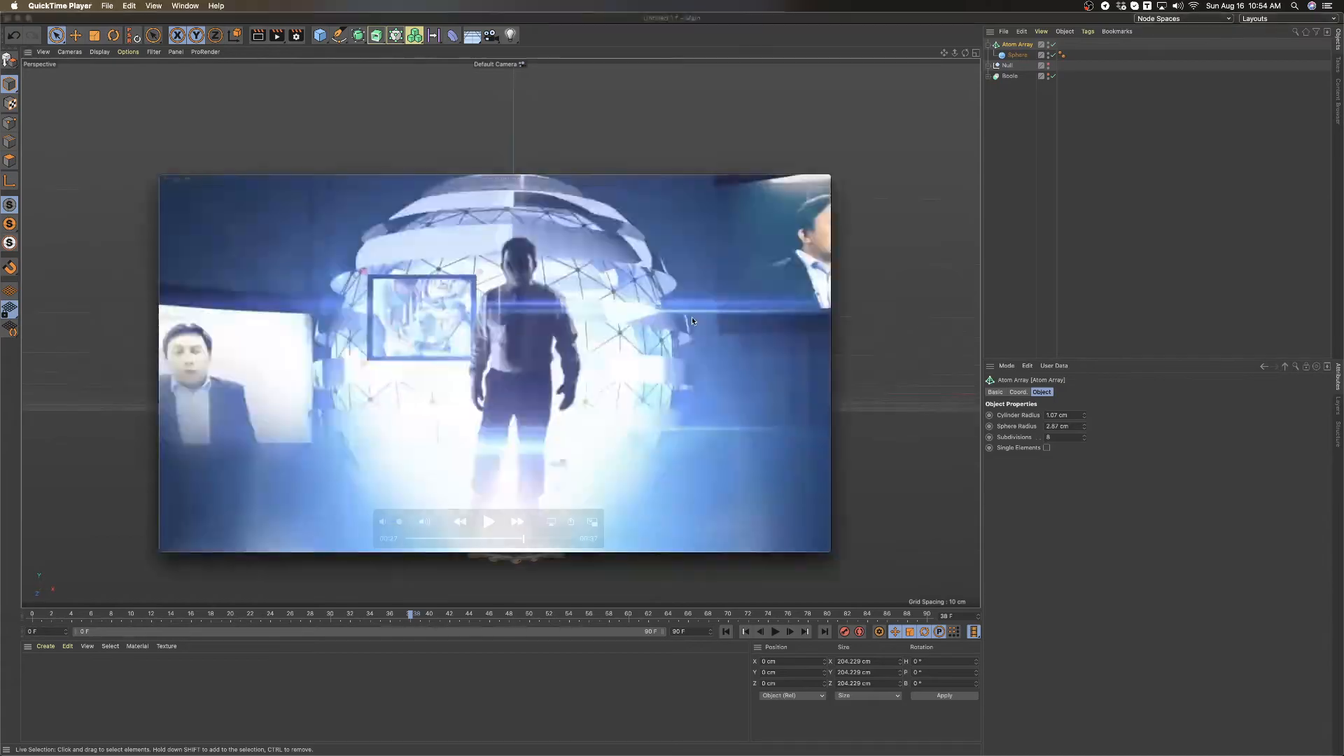
{"action": "key", "text": "super+Tab"}
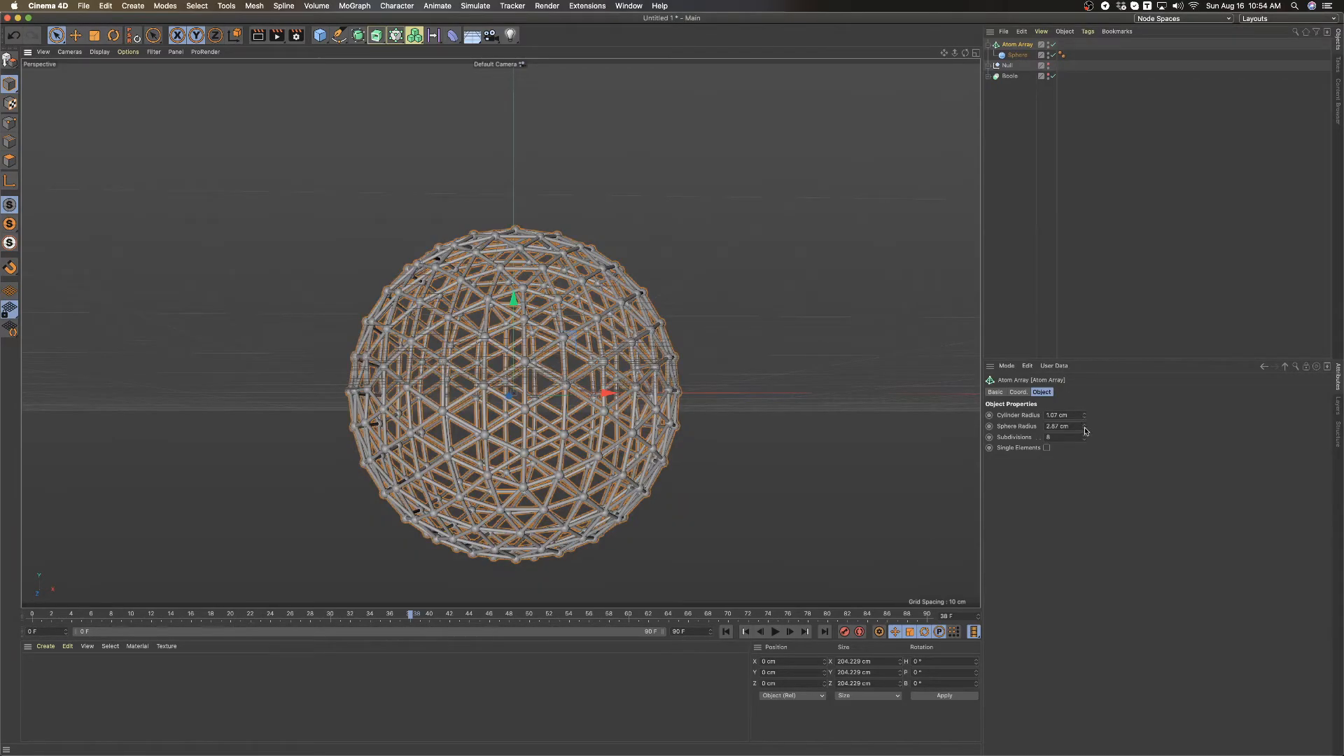
Thin the Atom Array to a cylinder radius of about 0.46 cm and a sphere radius of about 1 cm, and compare it with the reference.
{"action": "left_click_drag", "start_coordinate": [1084, 416], "coordinate": [1084, 452]}
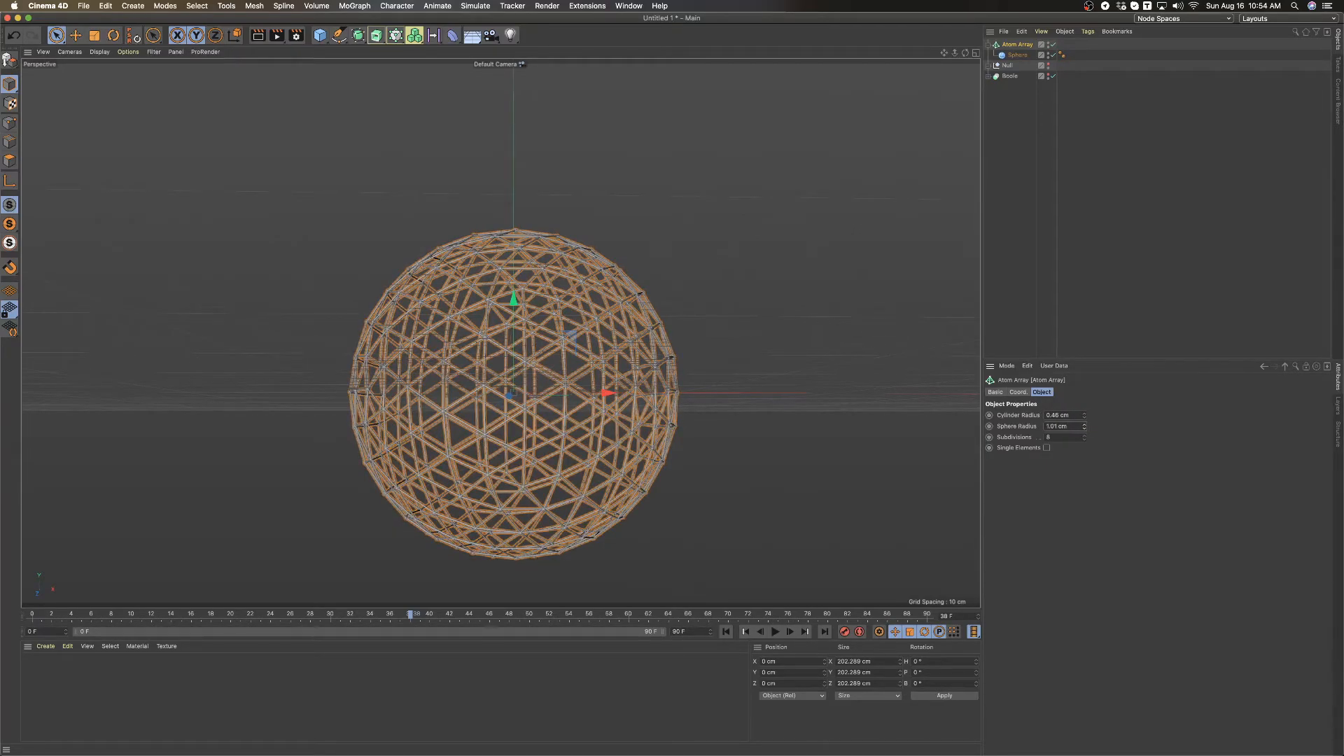
{"action": "left_click", "coordinate": [867, 300]}
{"action": "key", "text": "super+Tab"}
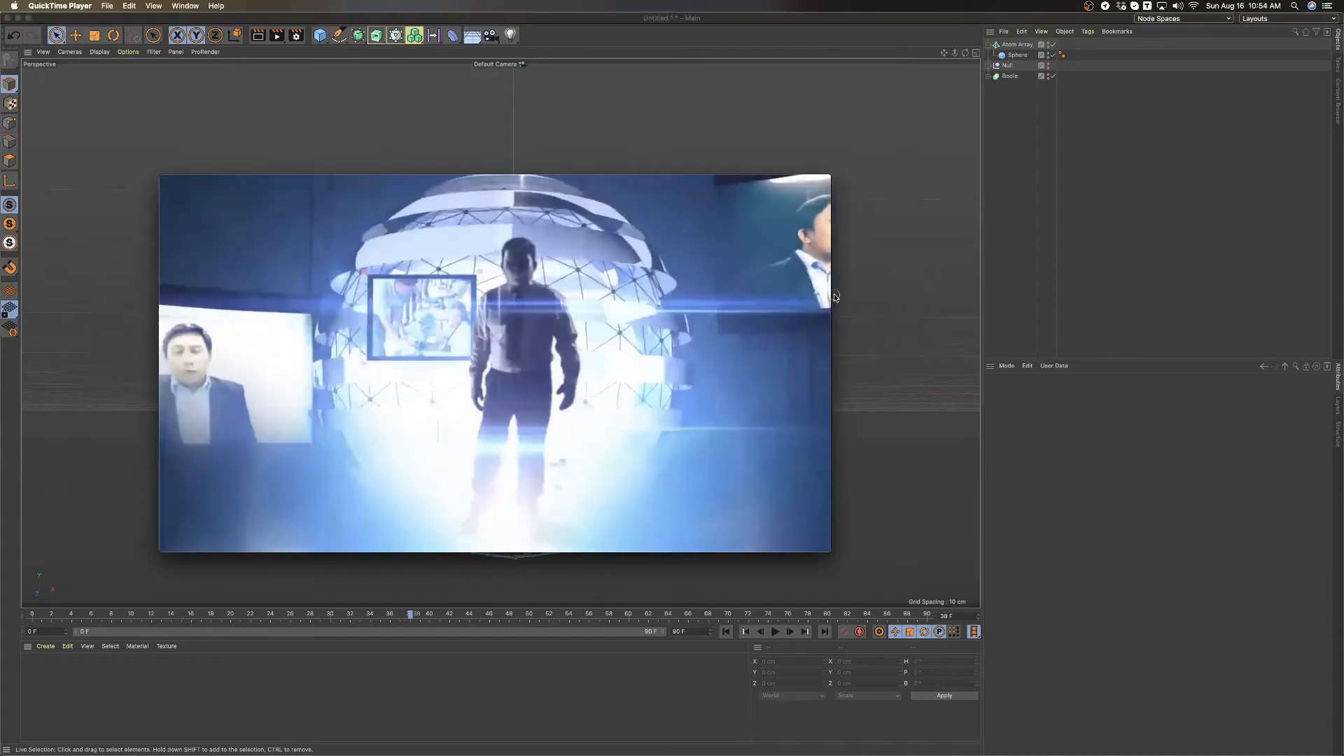
{"action": "left_click", "coordinate": [835, 297]}
{"action": "left_click_drag", "start_coordinate": [751, 308], "coordinate": [723, 327], "text": "alt"}
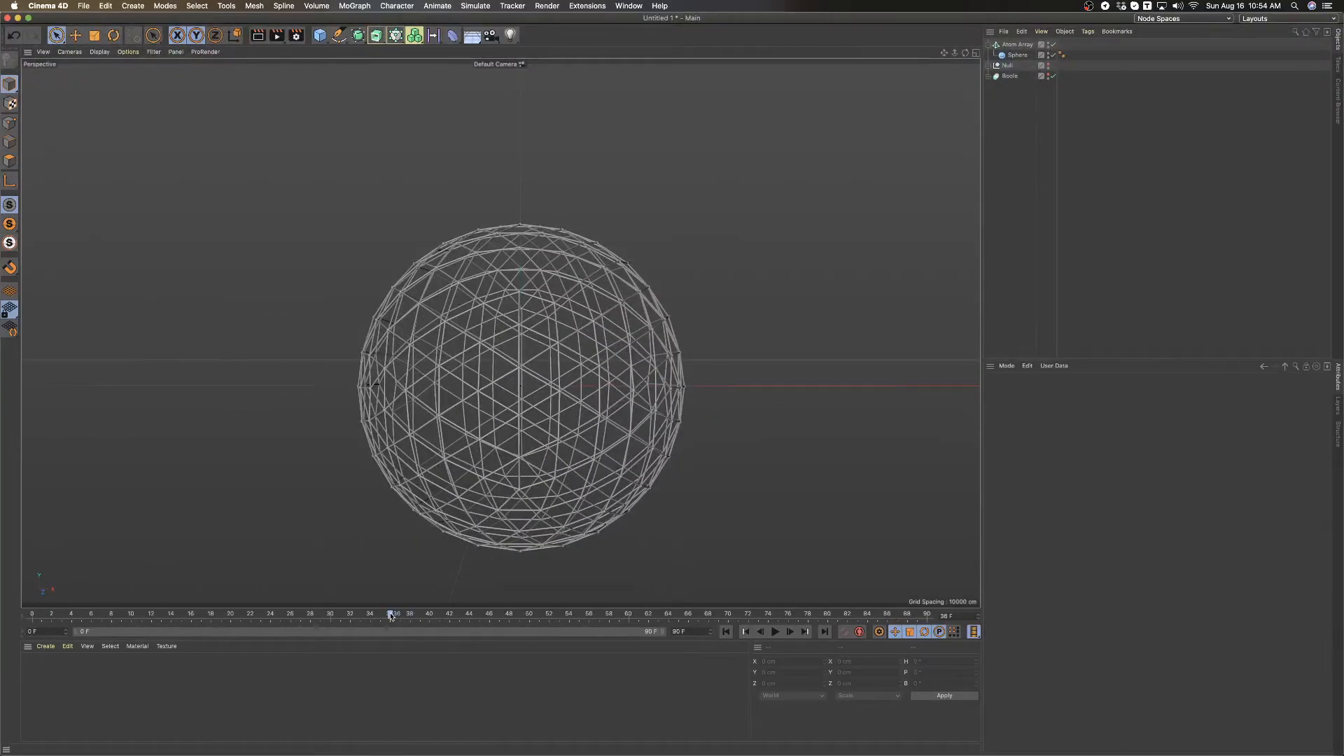
Make the Null and Boole bands visible again and scale the lattice's sphere down to about 186.8 cm across.
{"action": "left_click", "coordinate": [1048, 65], "text": "alt"}
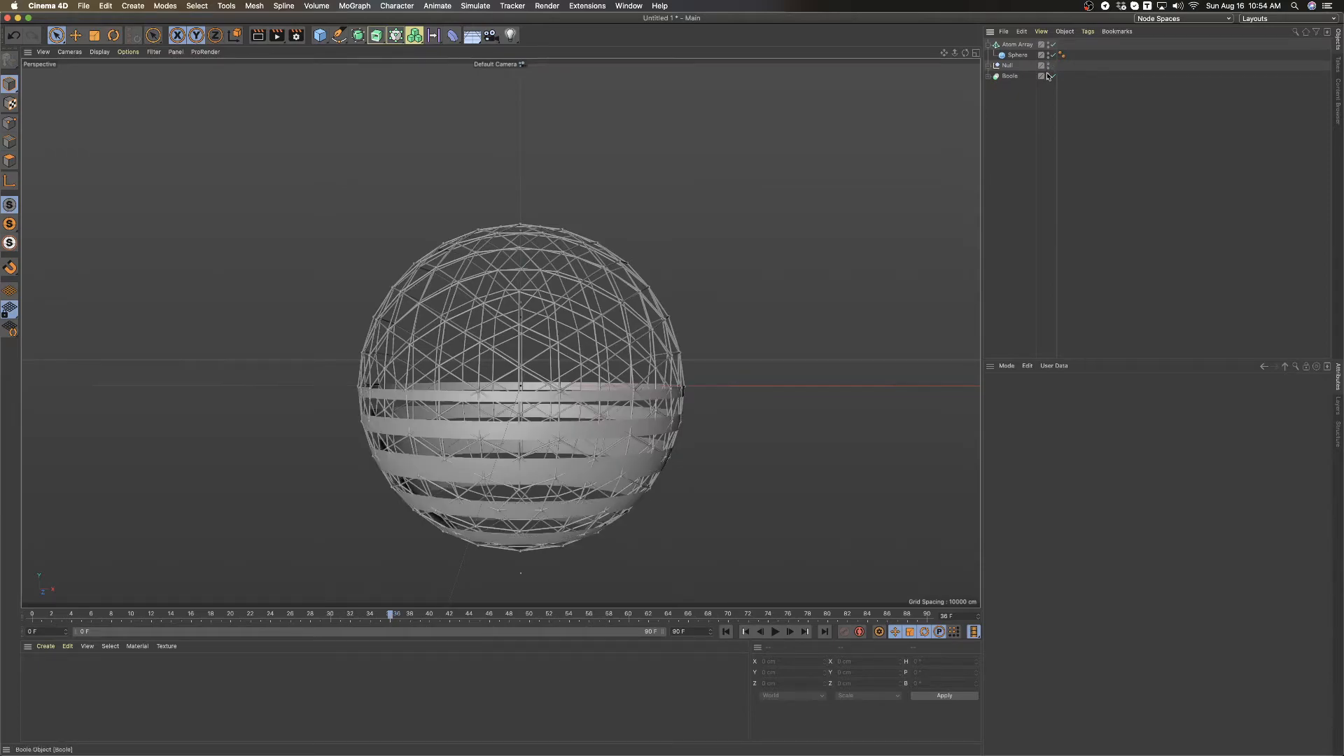
{"action": "left_click", "coordinate": [1048, 75], "text": "alt"}
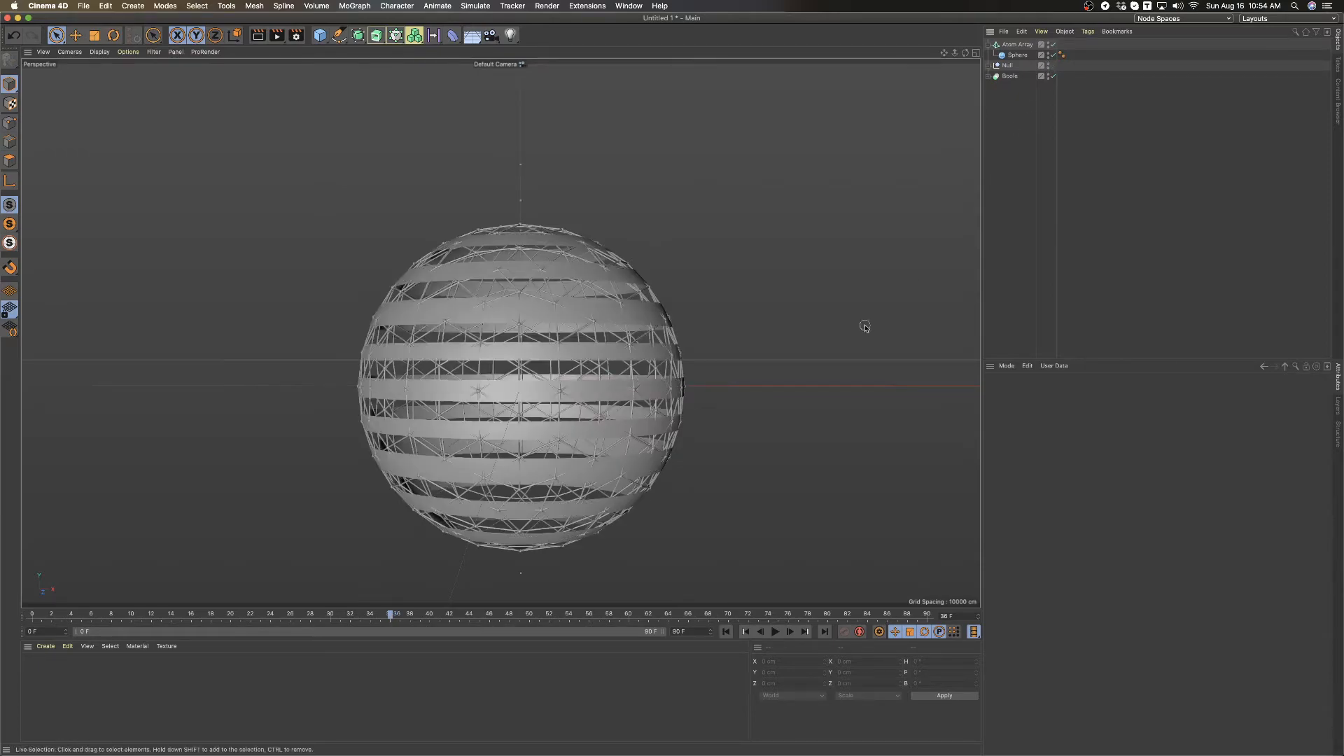
{"action": "left_click", "coordinate": [1017, 56]}
{"action": "key", "text": "t"}
{"action": "left_click_drag", "start_coordinate": [826, 236], "coordinate": [805, 250]}
Scrub the scene to frame 39, examine how the dome and lattice move in the QuickTime reference video, and return to Cinema 4D.
{"action": "key", "text": "super+Tab"}
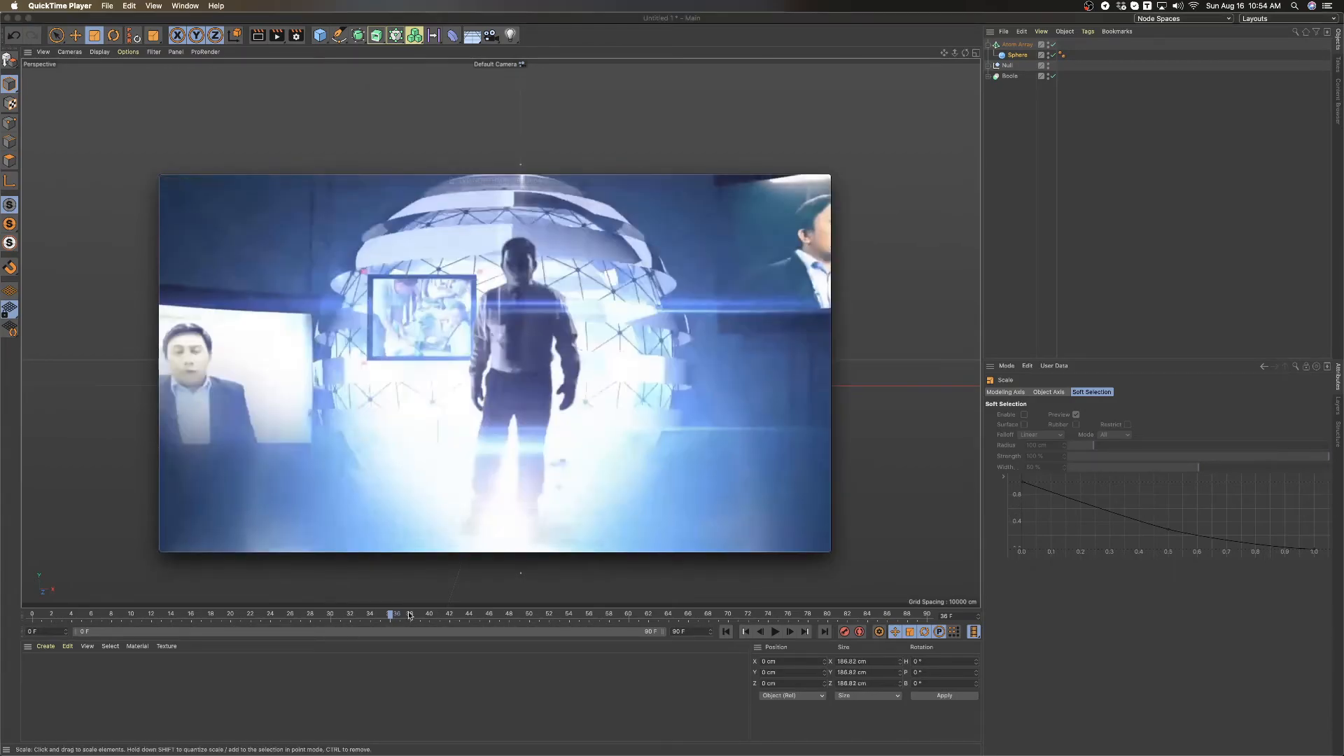
{"action": "left_click_drag", "start_coordinate": [376, 616], "coordinate": [421, 617]}
{"action": "key", "text": "super+Tab"}
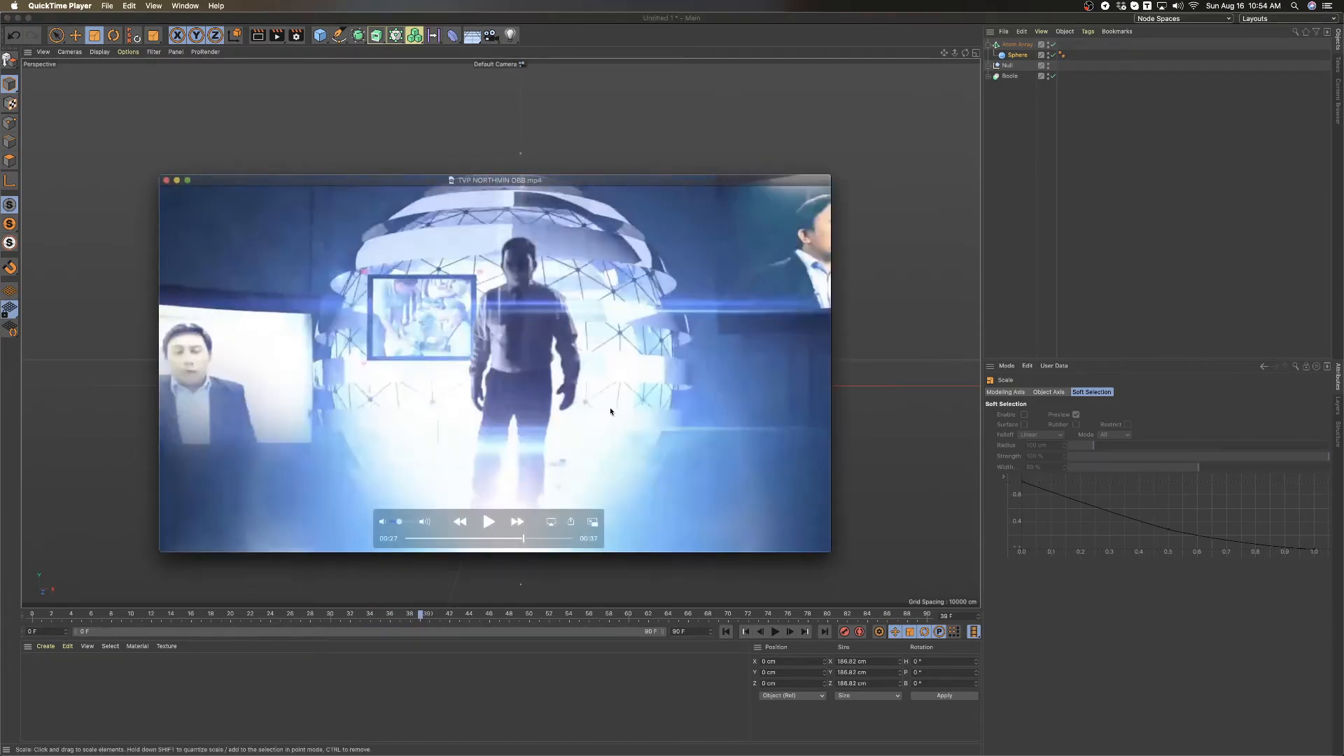
{"action": "scroll", "coordinate": [653, 437], "scroll_direction": "right", "scroll_amount": 2}
{"action": "scroll", "coordinate": [653, 437], "scroll_direction": "left", "scroll_amount": 2}
{"action": "scroll", "coordinate": [653, 437], "scroll_direction": "right", "scroll_amount": 1}
{"action": "scroll", "coordinate": [653, 437], "scroll_direction": "left", "scroll_amount": 4}
{"action": "scroll", "coordinate": [654, 439], "scroll_direction": "right", "scroll_amount": 3}
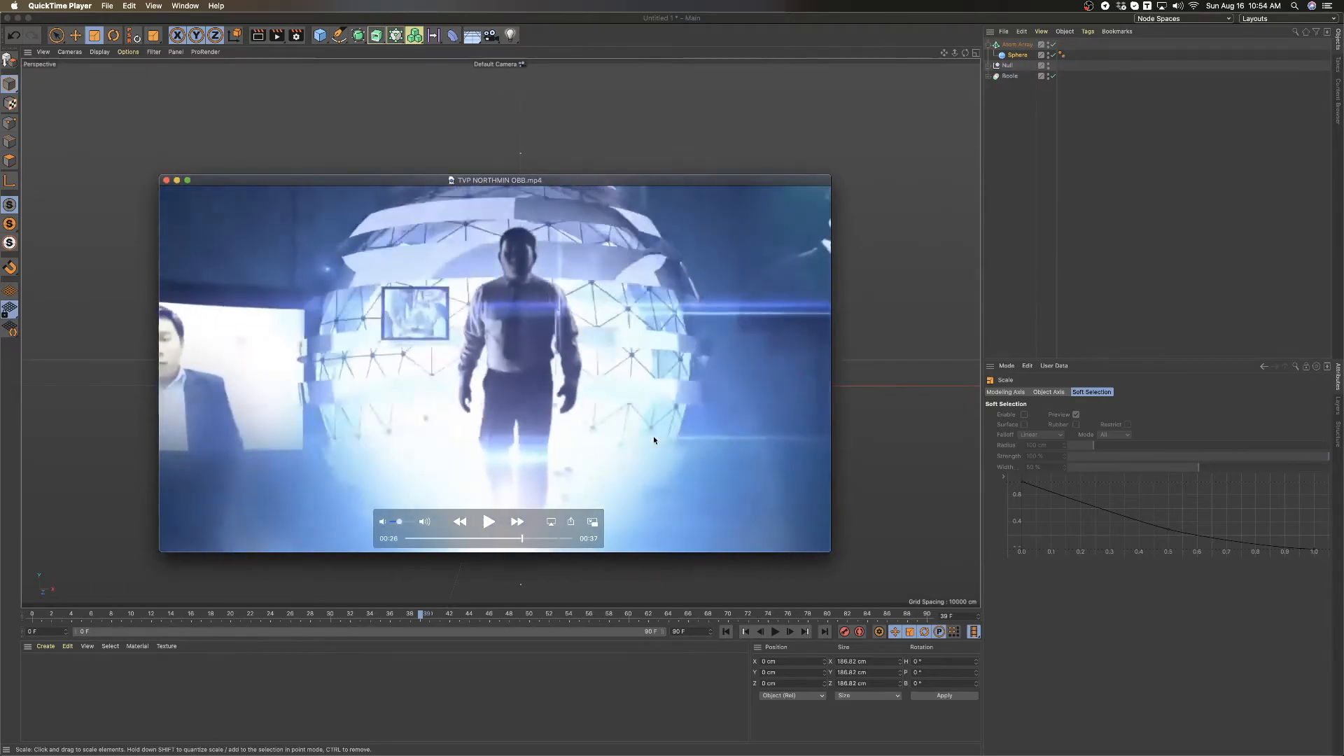
{"action": "scroll", "coordinate": [654, 440], "scroll_direction": "right", "scroll_amount": 3}
{"action": "scroll", "coordinate": [654, 440], "scroll_direction": "left", "scroll_amount": 4}
{"action": "scroll", "coordinate": [653, 440], "scroll_direction": "left", "scroll_amount": 1}
{"action": "scroll", "coordinate": [654, 440], "scroll_direction": "right", "scroll_amount": 4}
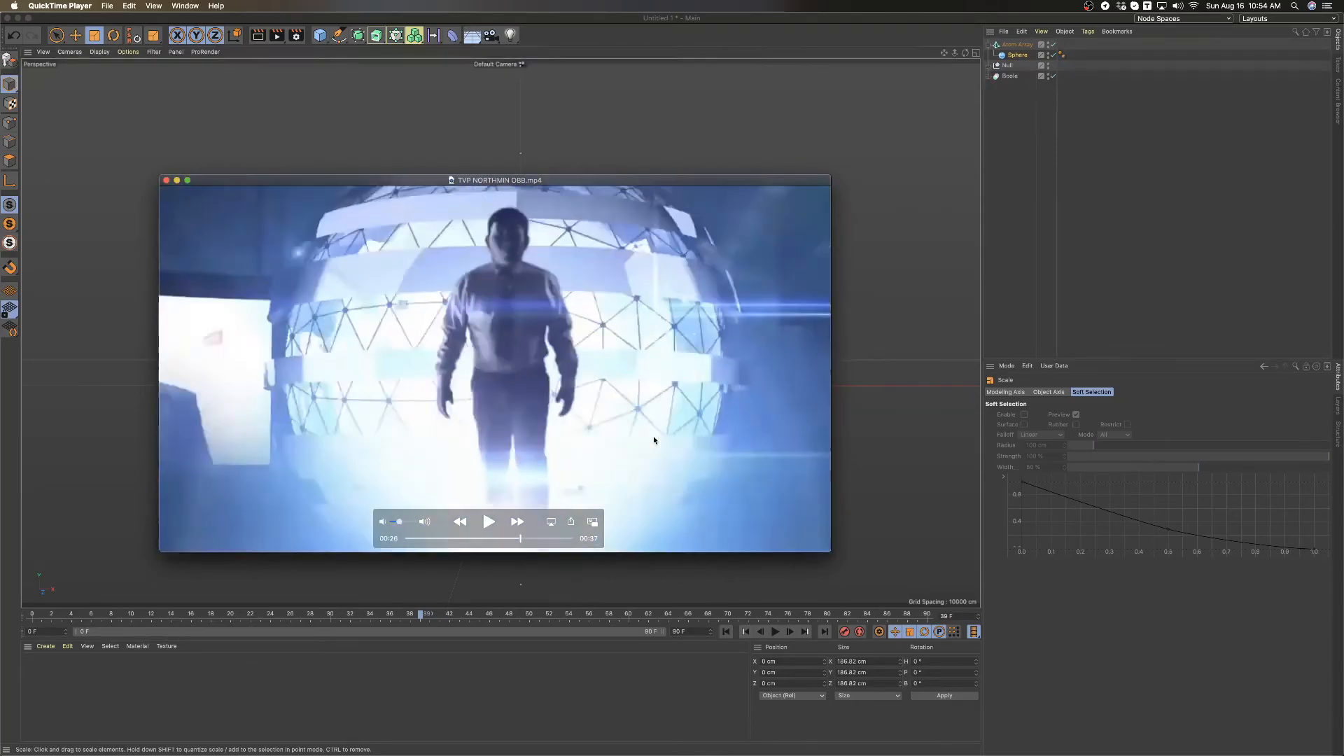
{"action": "scroll", "coordinate": [654, 439], "scroll_direction": "left", "scroll_amount": 4}
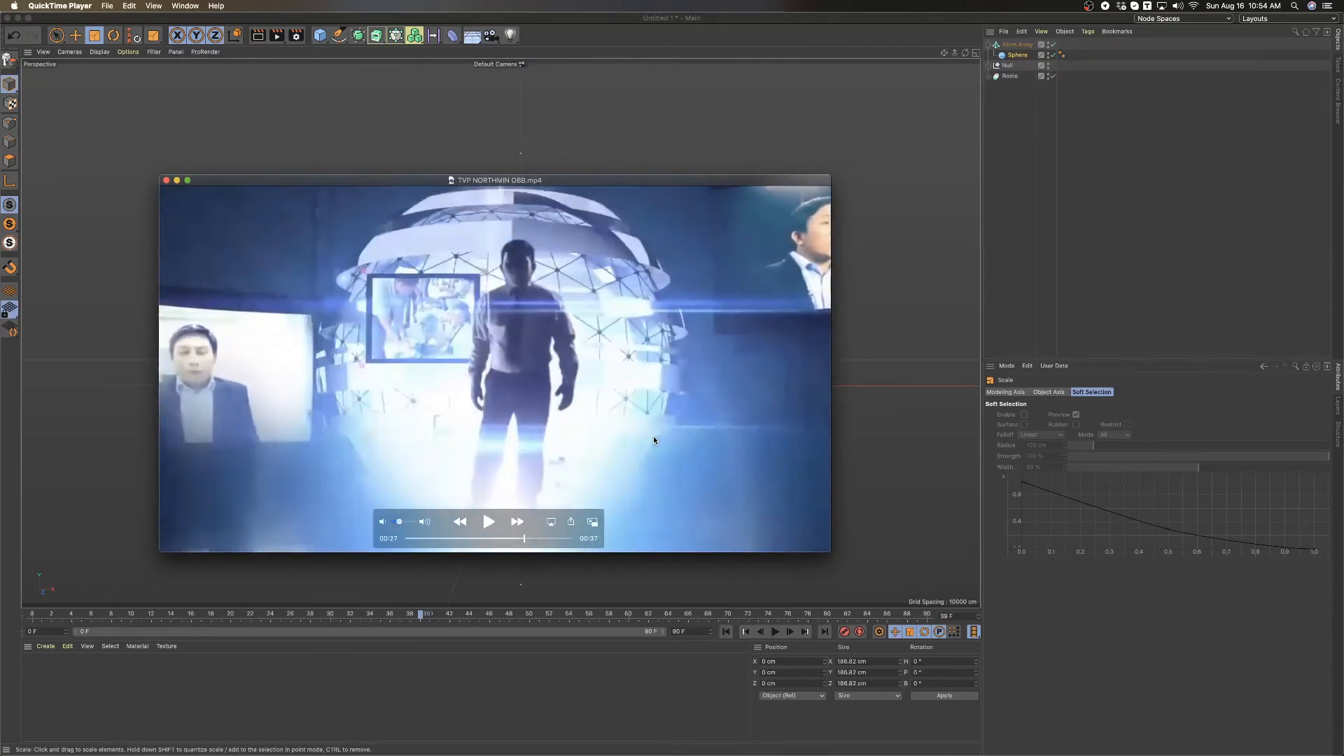
{"action": "scroll", "coordinate": [654, 439], "scroll_direction": "right", "scroll_amount": 3}
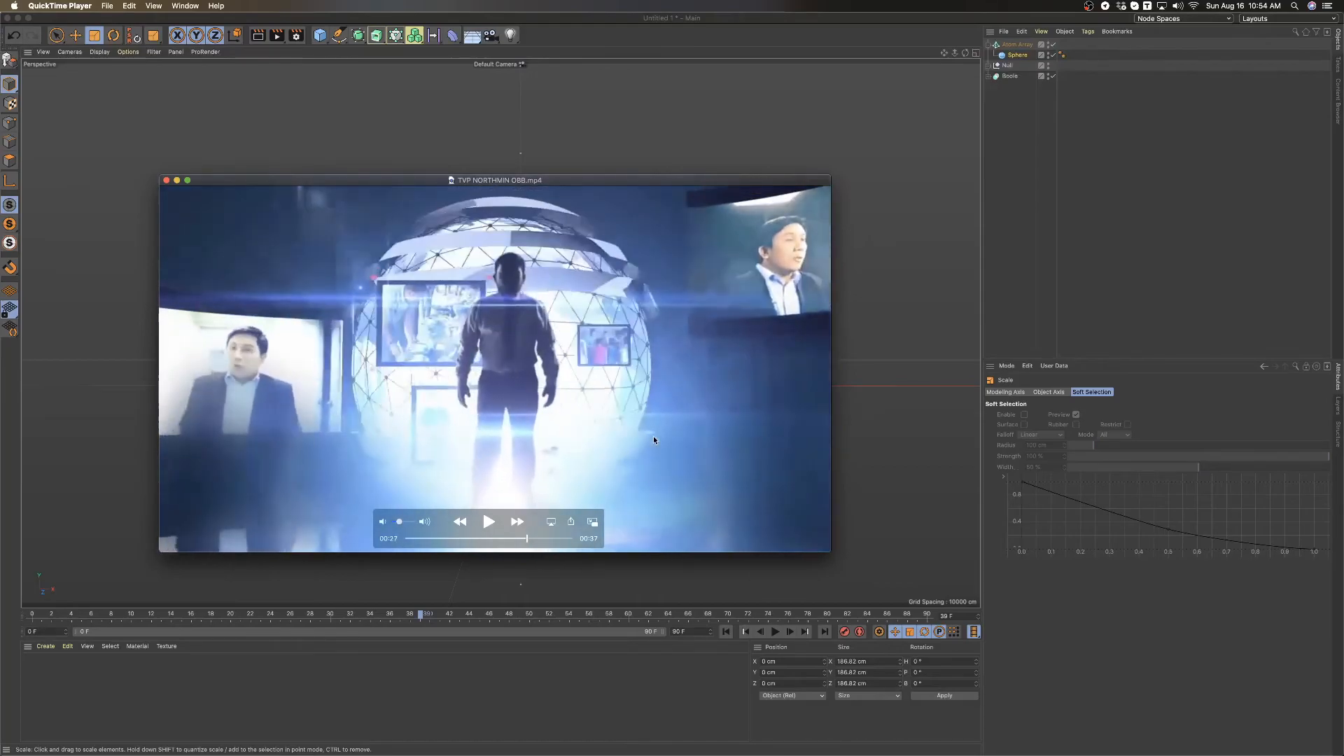
{"action": "left_click", "coordinate": [1046, 273]}
{"action": "left_click", "coordinate": [1047, 273]}
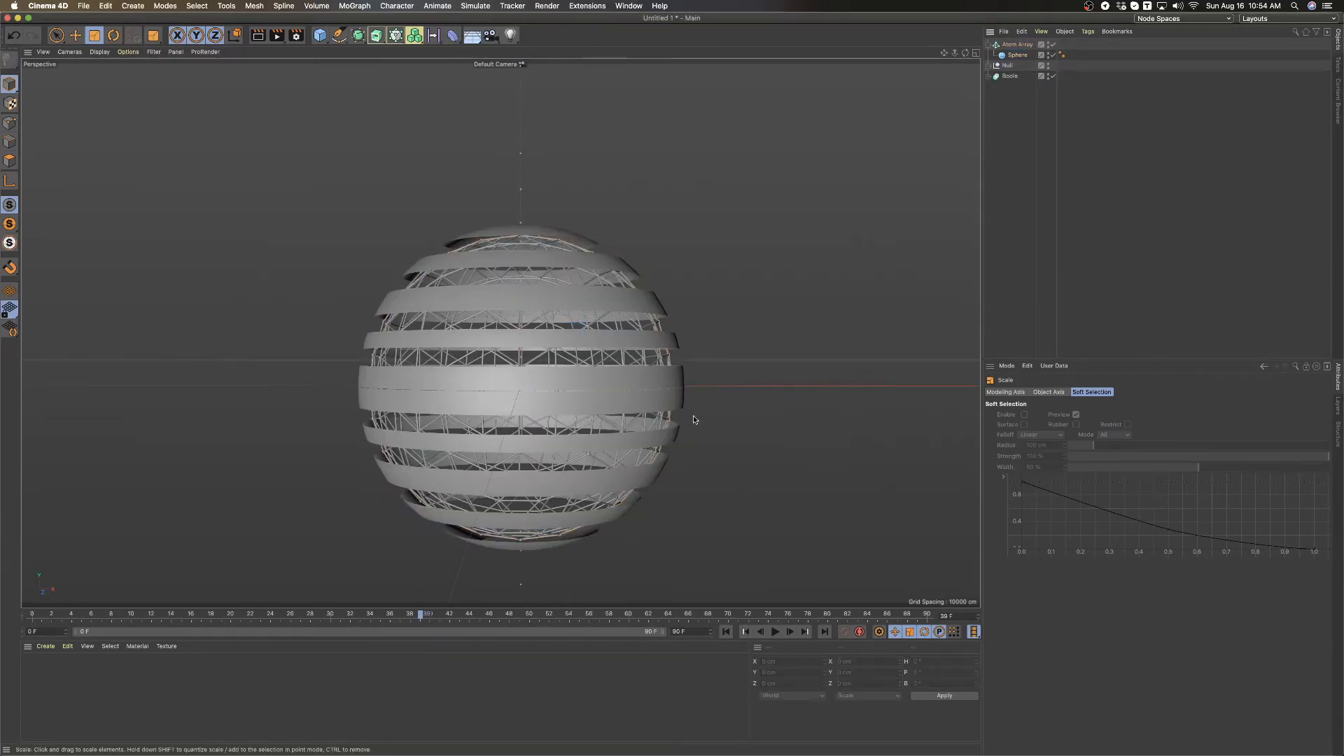
Rotate the Atom Array slightly to a heading of about 0.3° and keyframe it at frame 0.
{"action": "left_click", "coordinate": [1015, 45]}
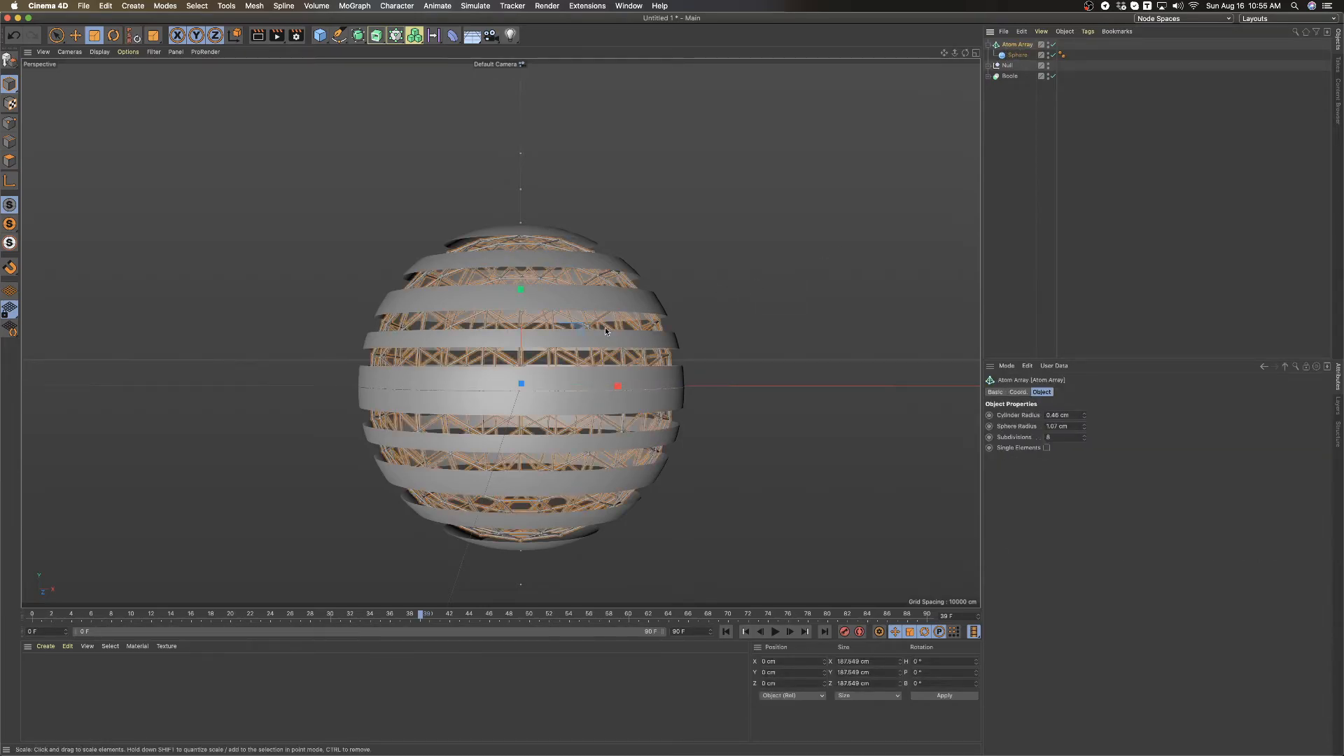
{"action": "key", "text": "r"}
{"action": "left_click_drag", "start_coordinate": [546, 389], "coordinate": [556, 388]}
{"action": "left_click_drag", "start_coordinate": [252, 616], "coordinate": [52, 616]}
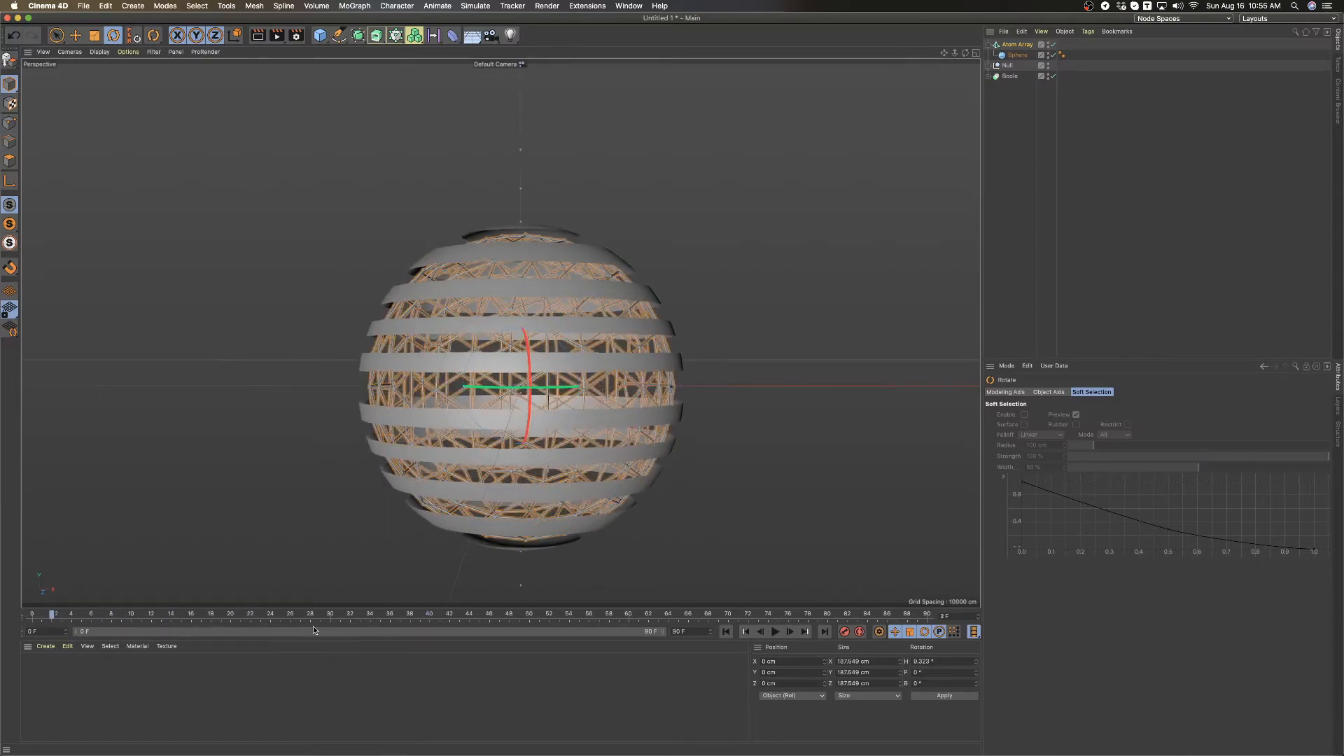
{"action": "left_click", "coordinate": [33, 619]}
{"action": "key", "text": "F8"}
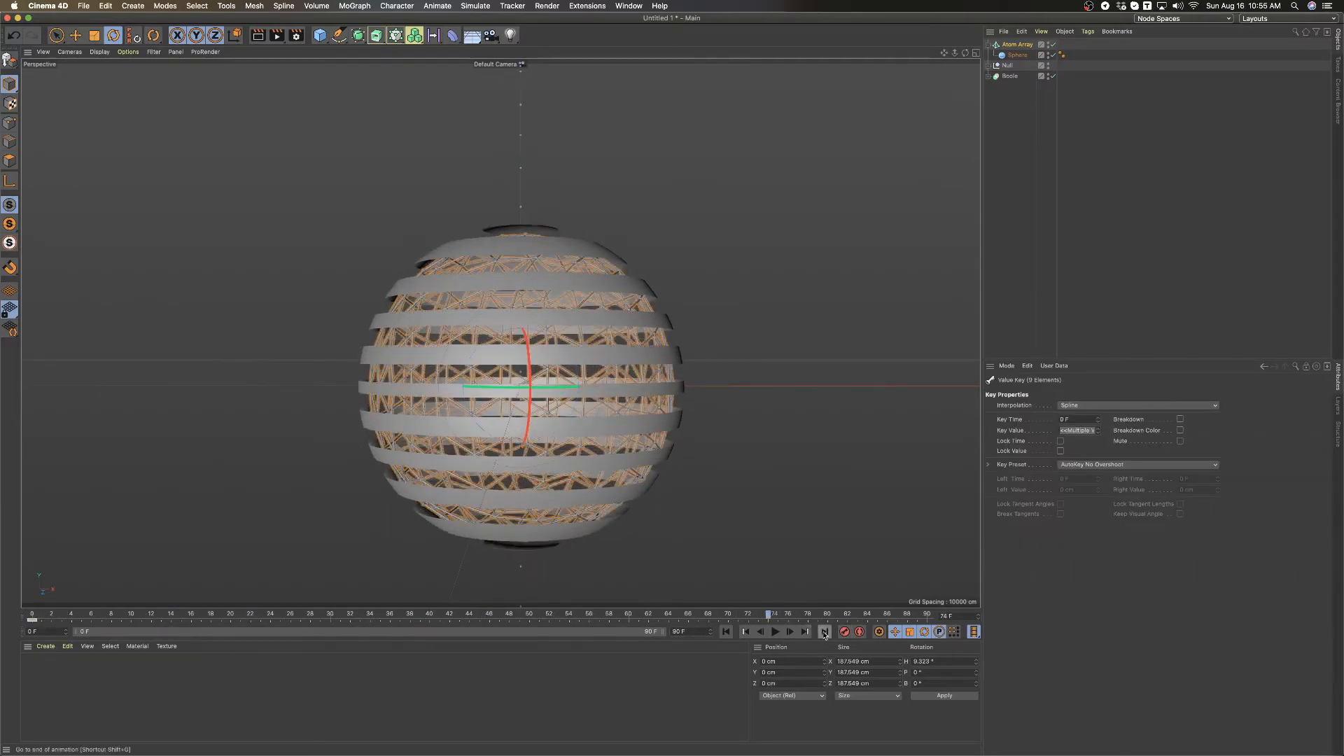
Turn the Atom Array to a heading of about 166° and keyframe its rotation at frame 89.
{"action": "left_click", "coordinate": [1019, 45]}
{"action": "left_click_drag", "start_coordinate": [519, 387], "coordinate": [731, 399]}
{"action": "left_click", "coordinate": [845, 631]}
{"action": "left_click_drag", "start_coordinate": [769, 620], "coordinate": [842, 620]}
Play the lattice's rotation from the start, stop playback, and go to the keyframe at frame 89.
{"action": "left_click_drag", "start_coordinate": [754, 617], "coordinate": [31, 670]}
{"action": "left_click", "coordinate": [775, 632]}
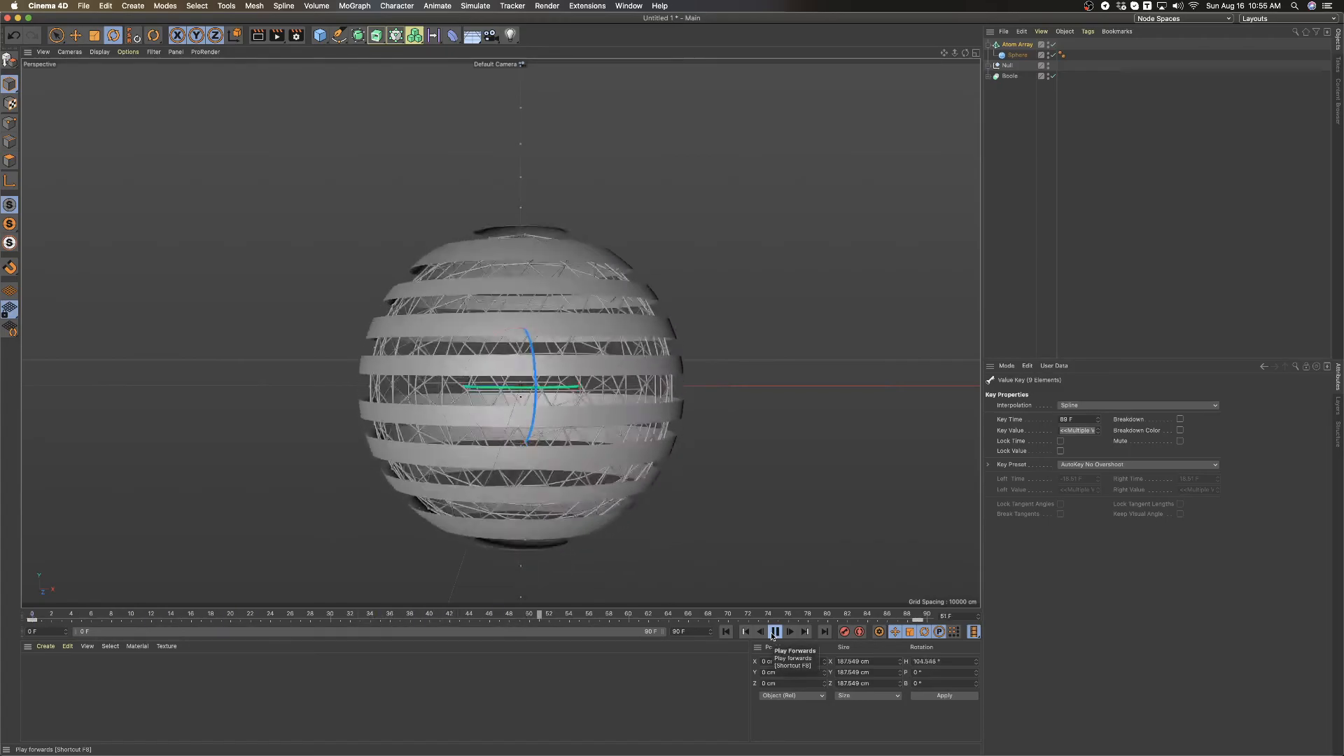
{"action": "left_click", "coordinate": [774, 632]}
{"action": "left_click", "coordinate": [917, 616]}
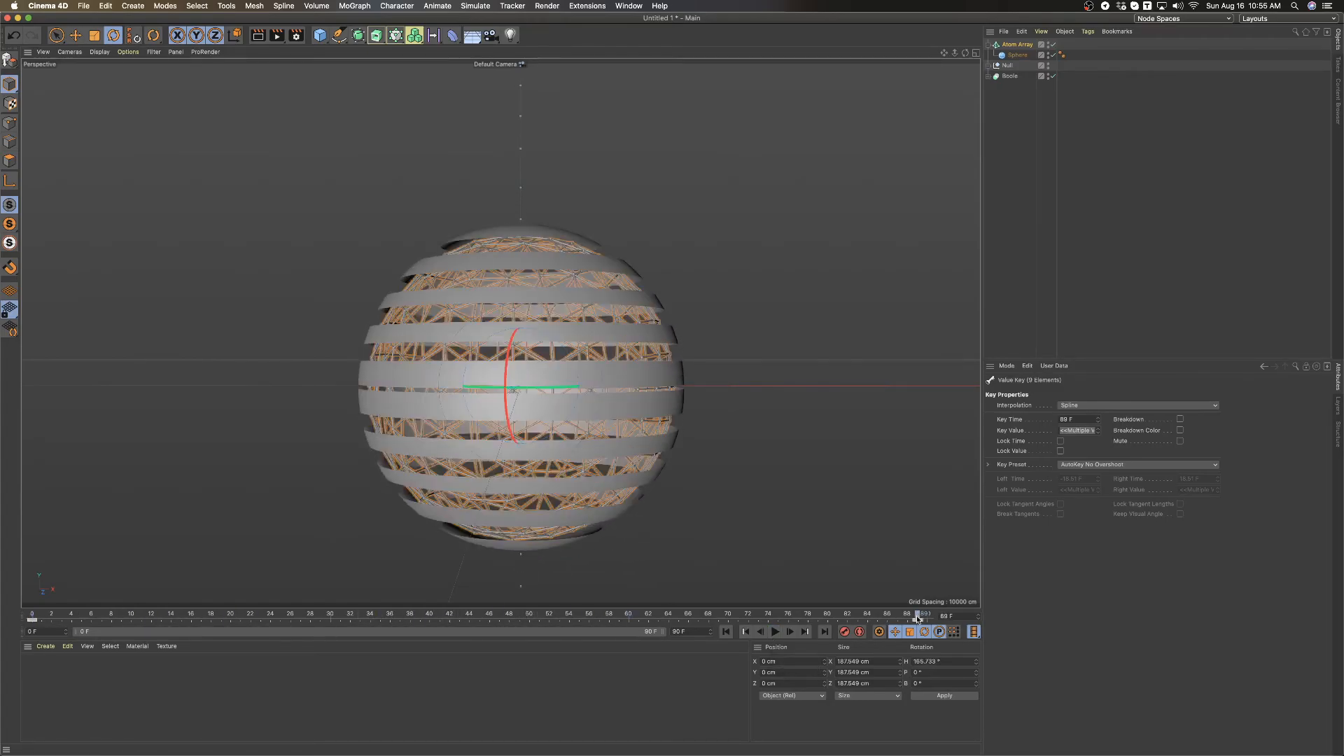
Set the Atom Array's heading to 71.733° at frame 89 and update its rotation keyframe.
{"action": "left_click", "coordinate": [1023, 49]}
{"action": "left_click", "coordinate": [1018, 392]}
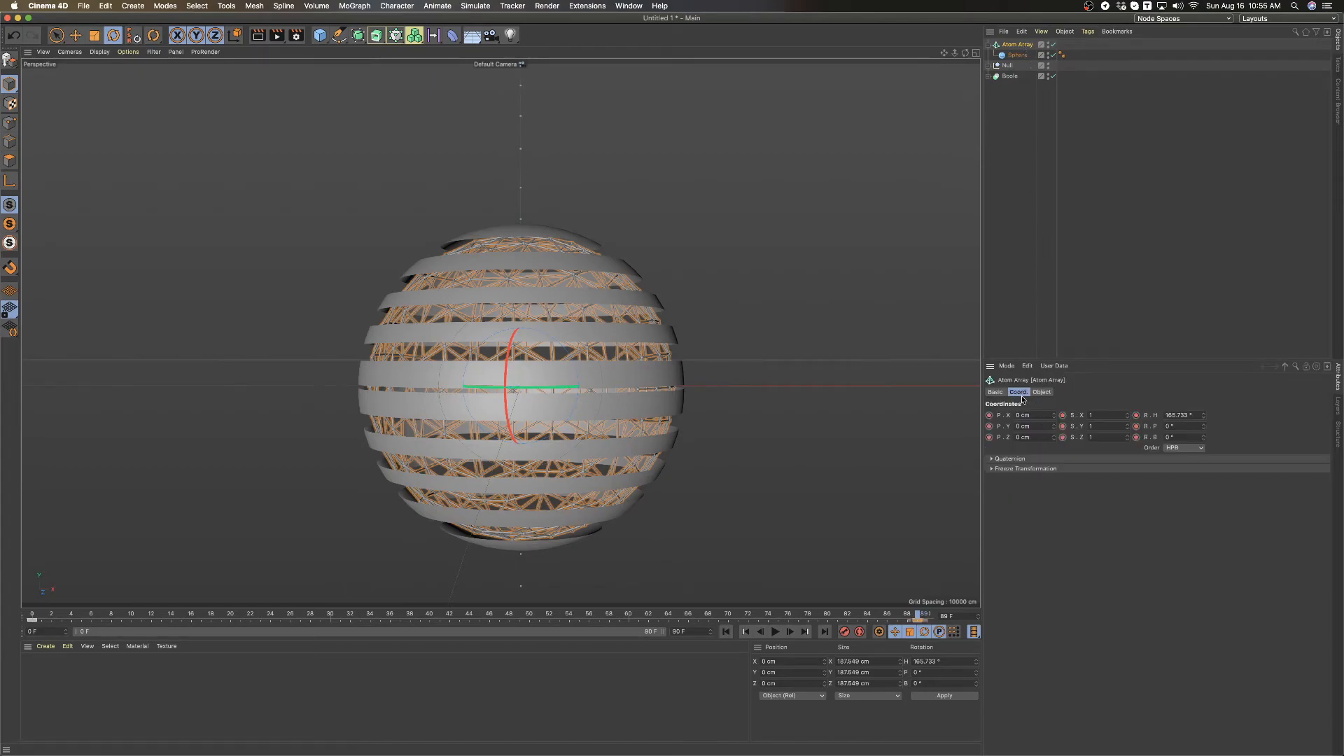
{"action": "left_click_drag", "start_coordinate": [1204, 420], "coordinate": [1204, 451]}
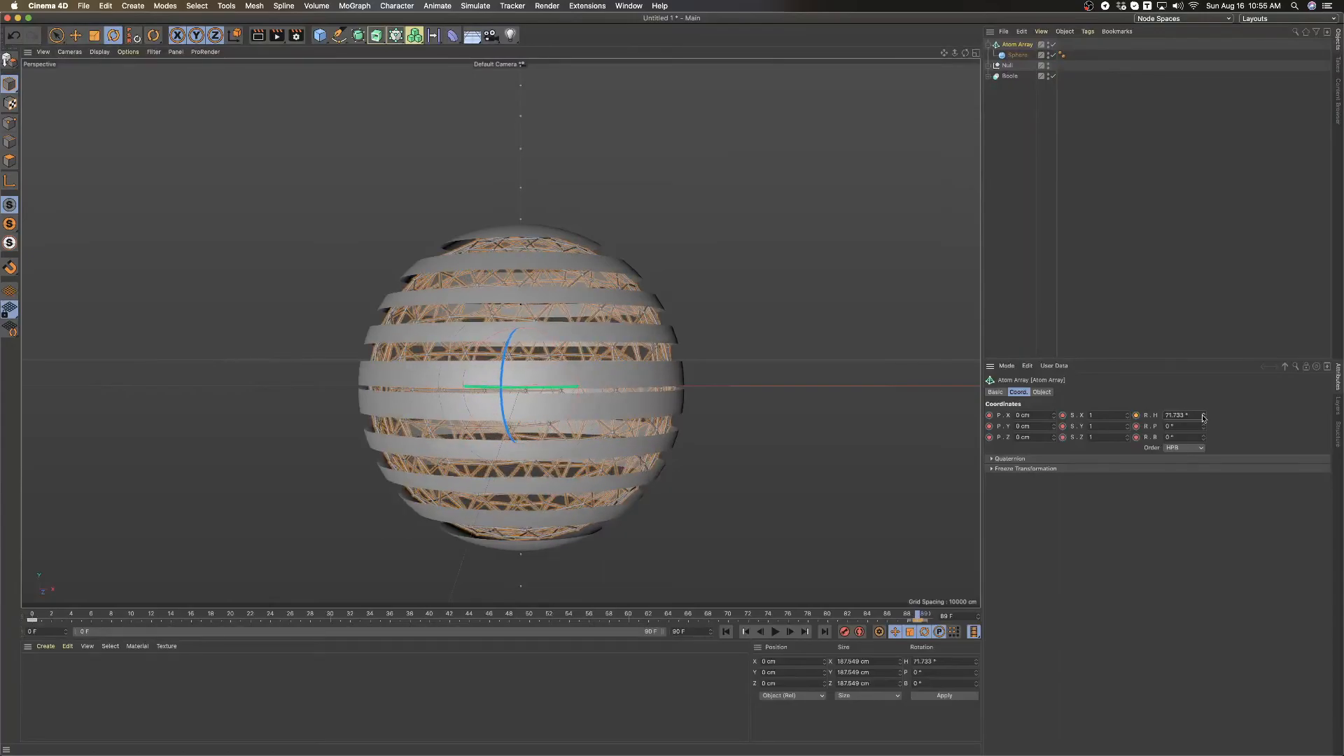
{"action": "left_click", "coordinate": [1137, 416]}
Play the animation from the start and examine the lattice's rotation inside the dome from several angles.
{"action": "left_click_drag", "start_coordinate": [739, 614], "coordinate": [82, 621]}
{"action": "left_click", "coordinate": [775, 631]}
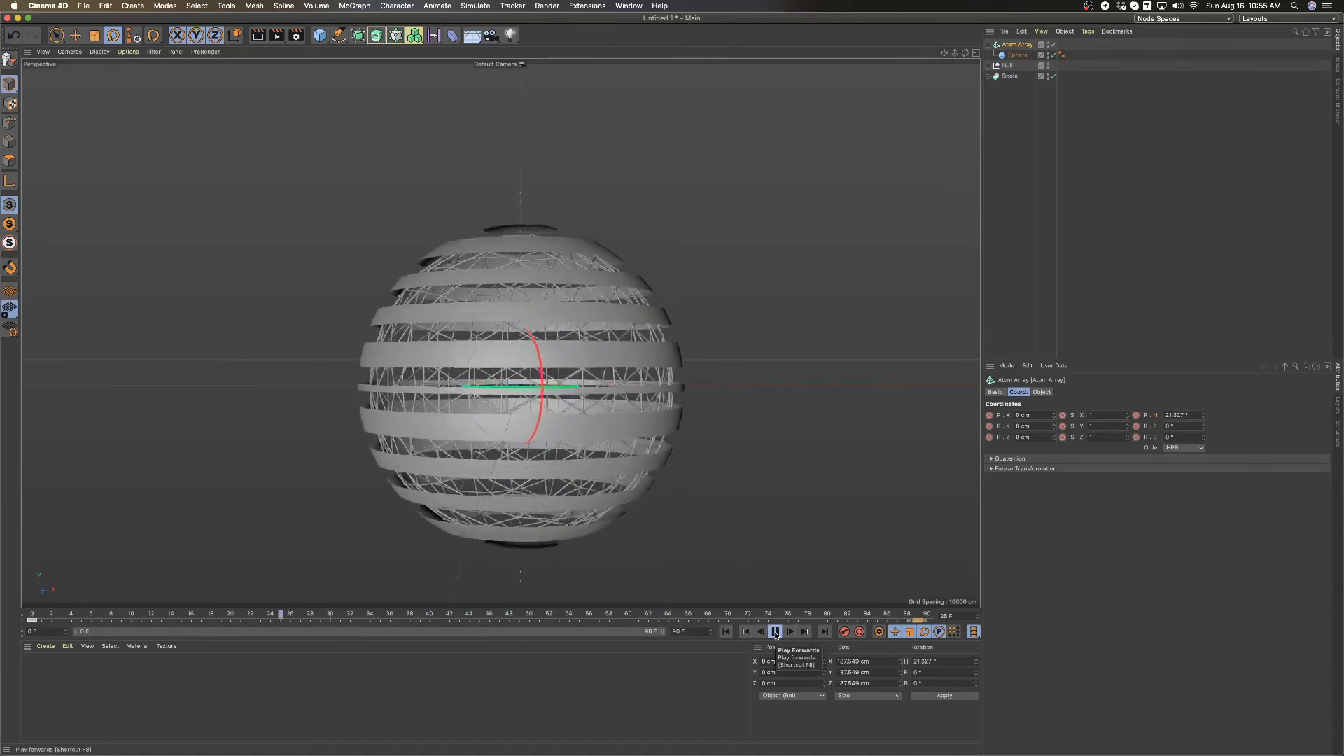
{"action": "left_click_drag", "start_coordinate": [763, 404], "coordinate": [816, 429], "text": "alt"}
{"action": "left_click", "coordinate": [816, 429]}
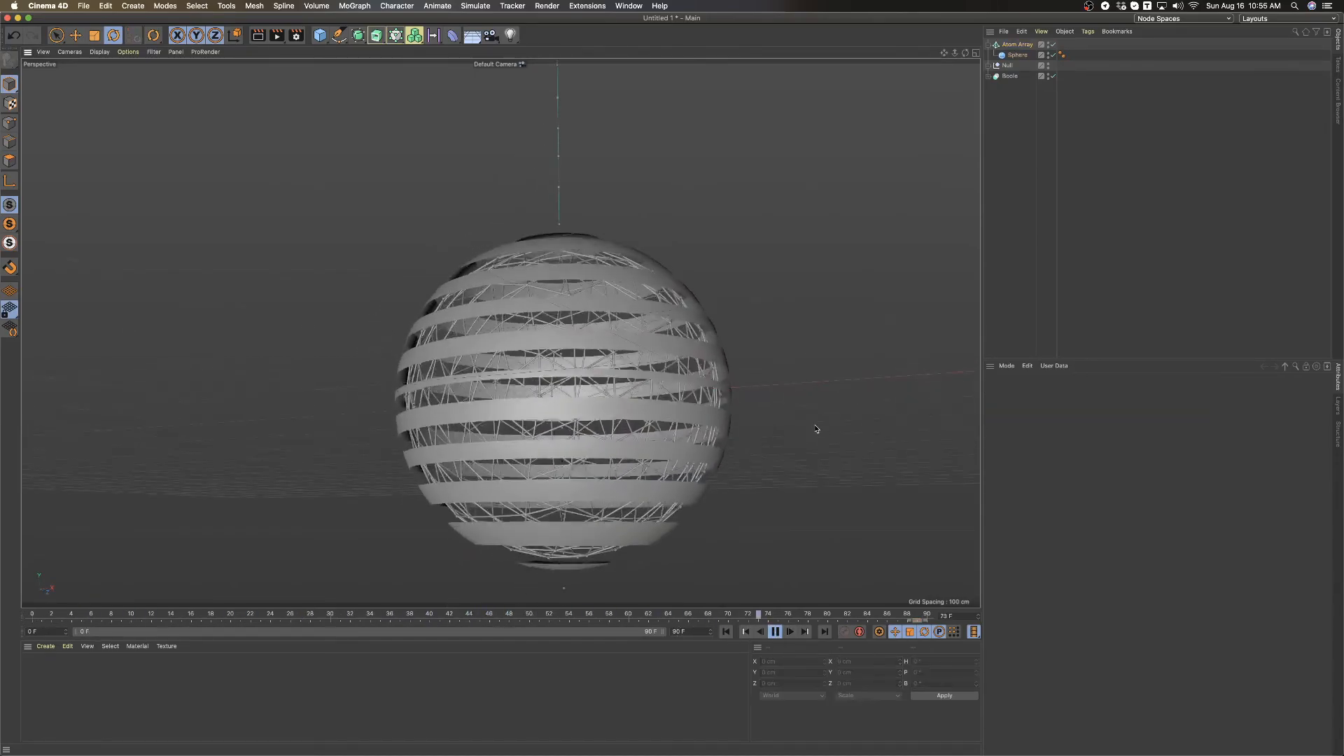
{"action": "left_click", "coordinate": [100, 52]}
{"action": "left_click", "coordinate": [476, 143]}
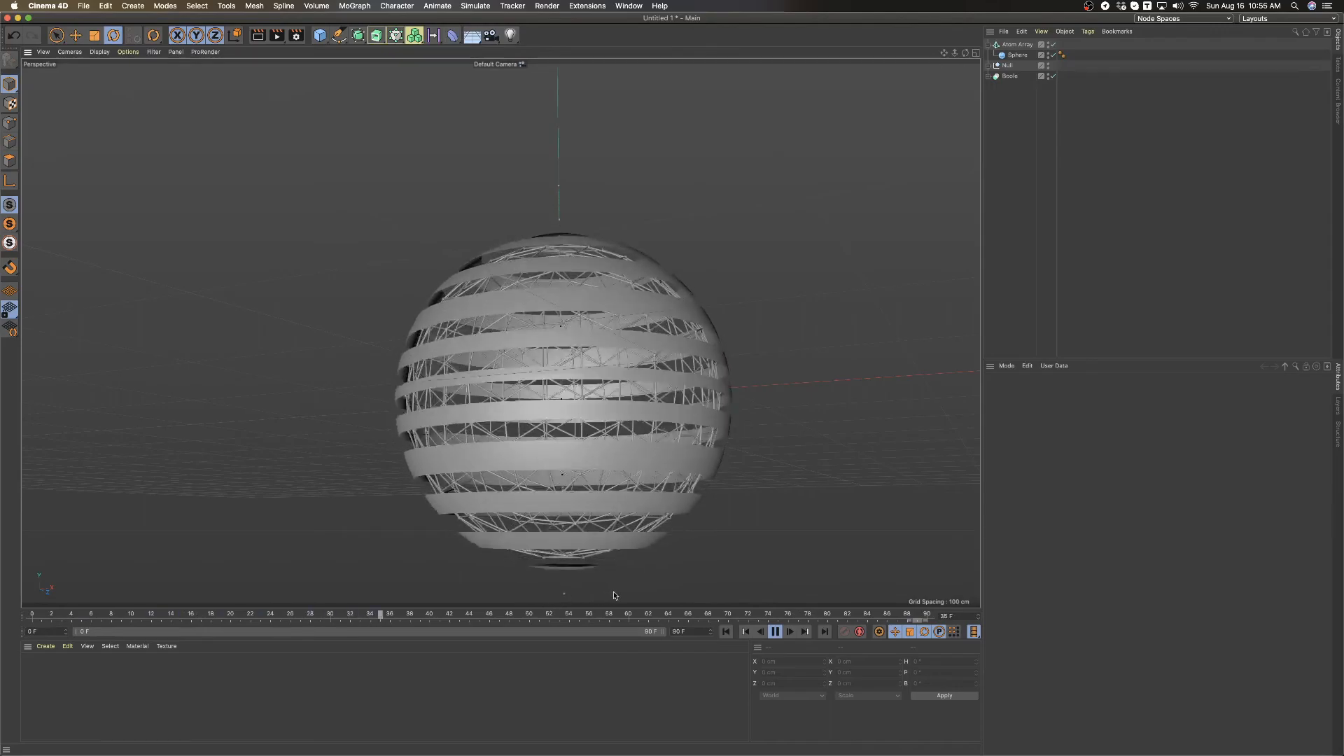
{"action": "left_click_drag", "start_coordinate": [385, 434], "coordinate": [537, 482], "text": "alt"}
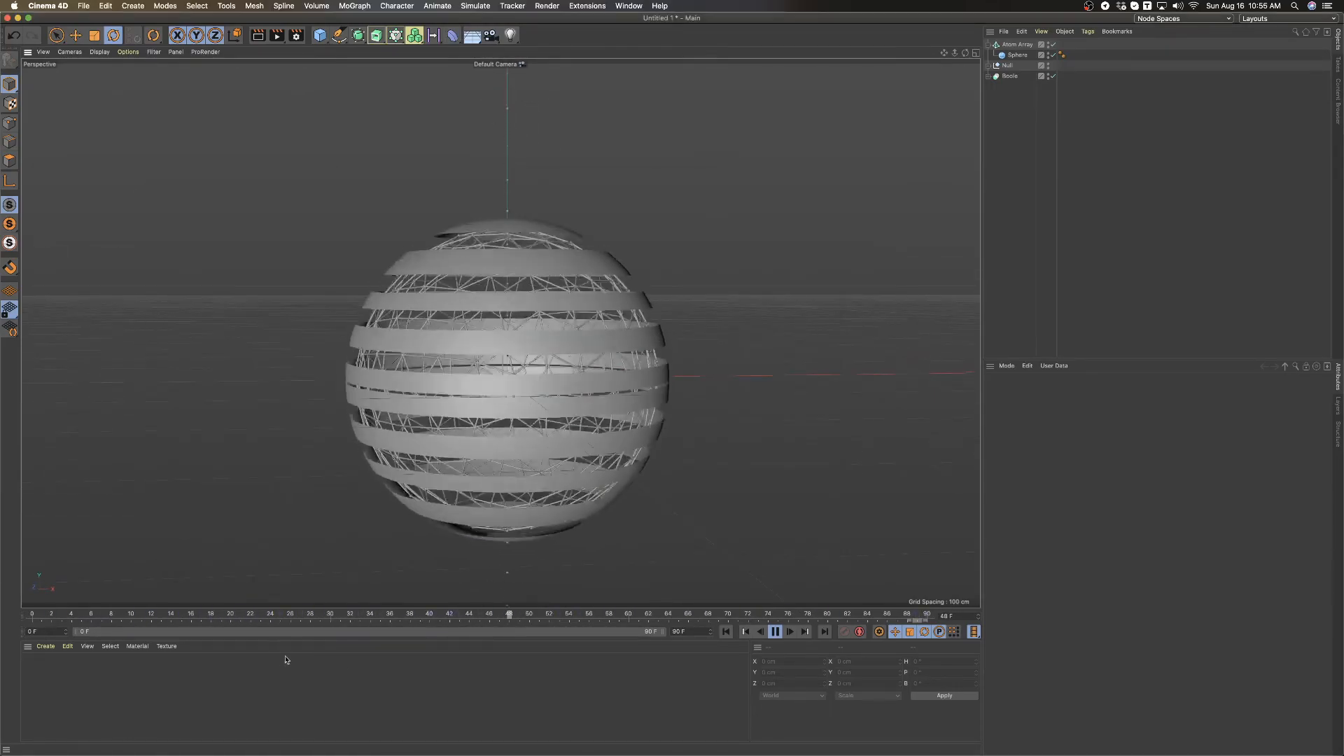
Create a new material with the default color, stop playback, and apply the material to the dome's upper and lower bands.
{"action": "double_click", "coordinate": [127, 693]}
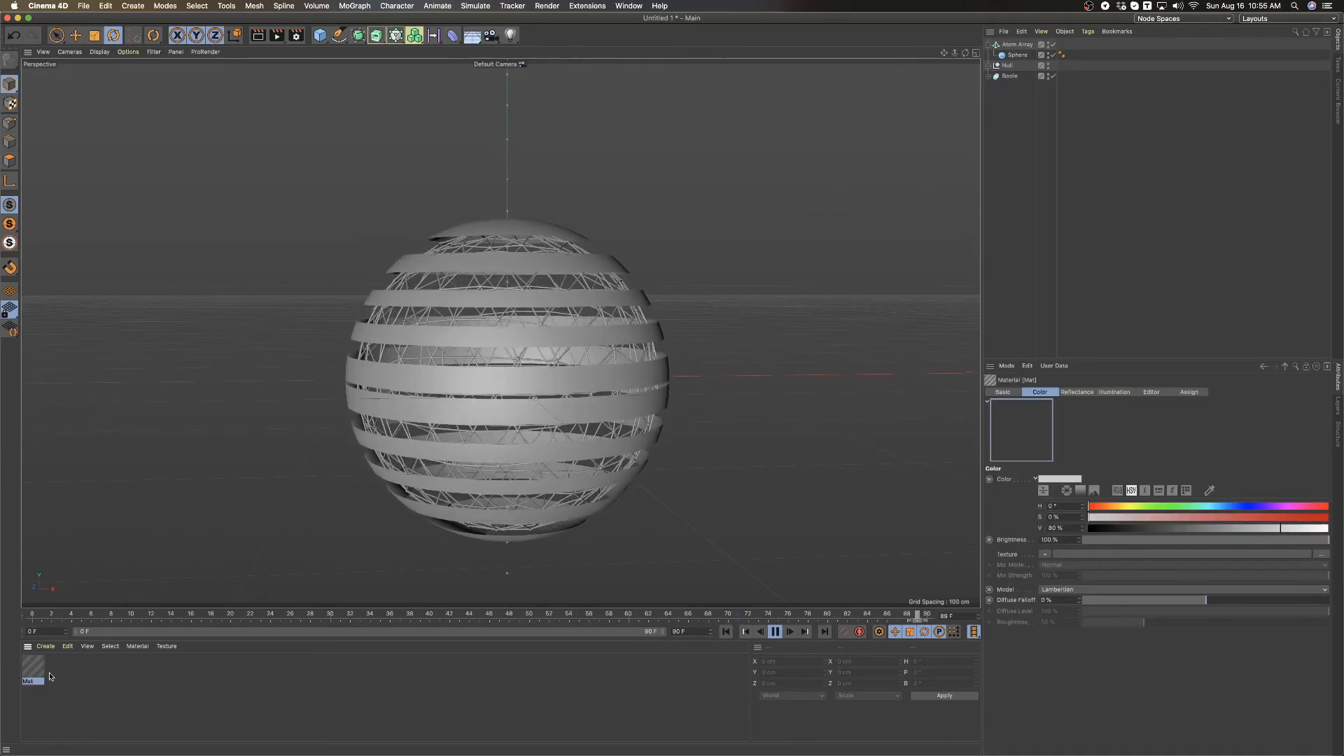
{"action": "key", "text": "space"}
{"action": "left_click", "coordinate": [775, 631]}
{"action": "left_click", "coordinate": [81, 680]}
{"action": "left_click_drag", "start_coordinate": [32, 670], "coordinate": [527, 363]}
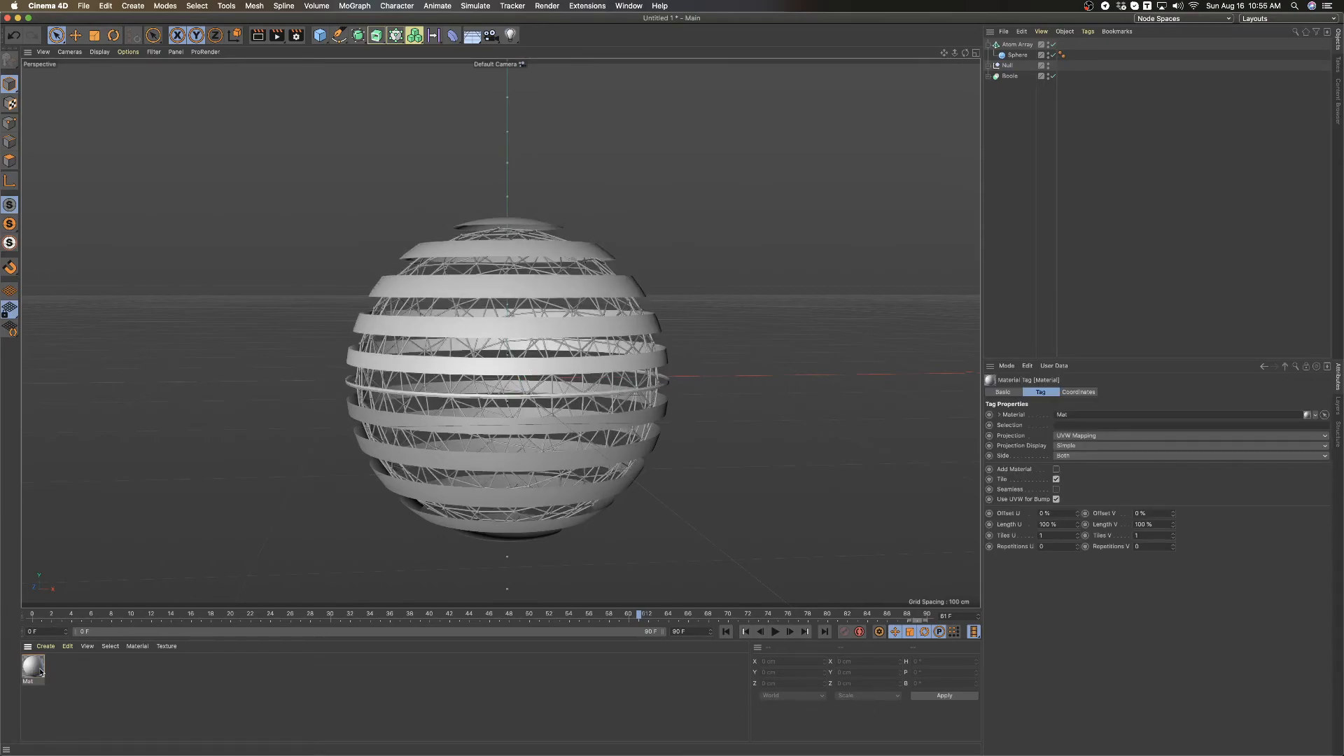
{"action": "left_click_drag", "start_coordinate": [462, 478], "coordinate": [482, 462]}
Create a second material colored near-black, with 0% saturation and about 11% value, and apply it to the Atom Array.
{"action": "double_click", "coordinate": [126, 698]}
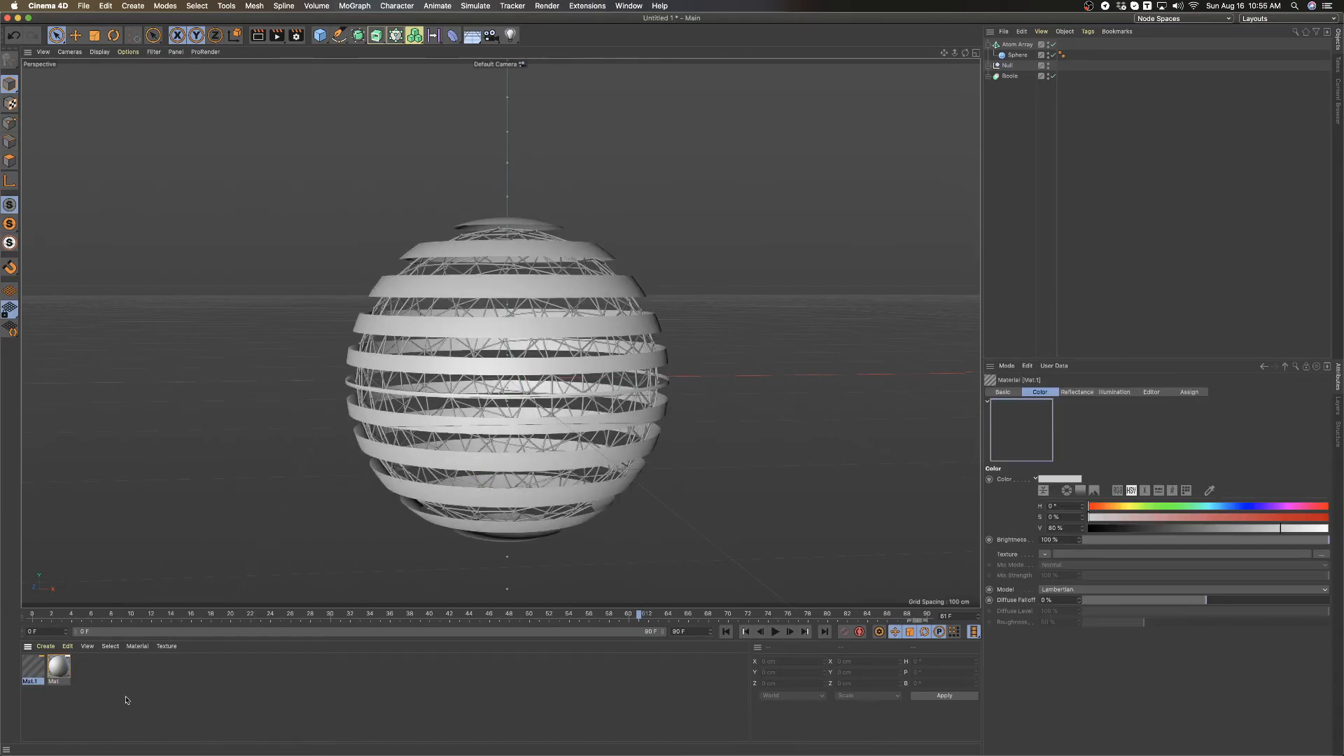
{"action": "double_click", "coordinate": [34, 667]}
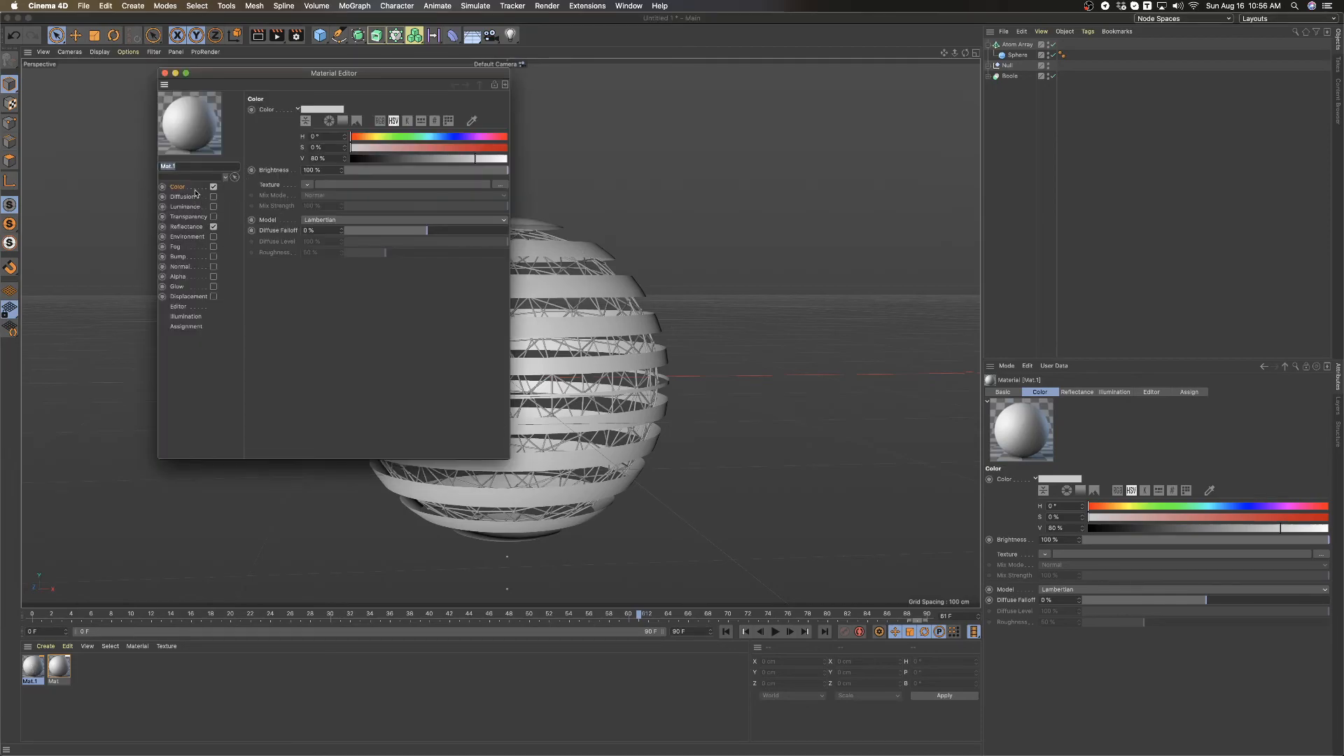
{"action": "left_click", "coordinate": [342, 122]}
{"action": "left_click", "coordinate": [303, 227]}
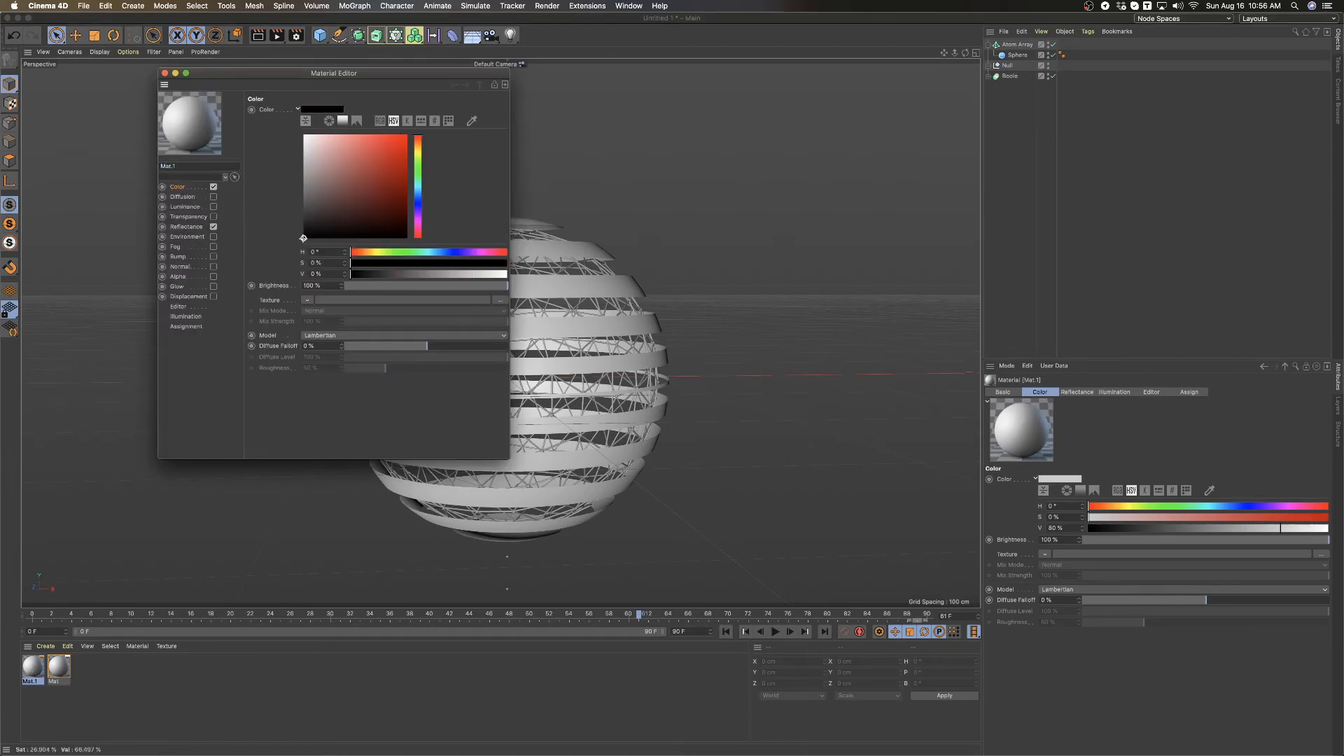
{"action": "left_click", "coordinate": [163, 74]}
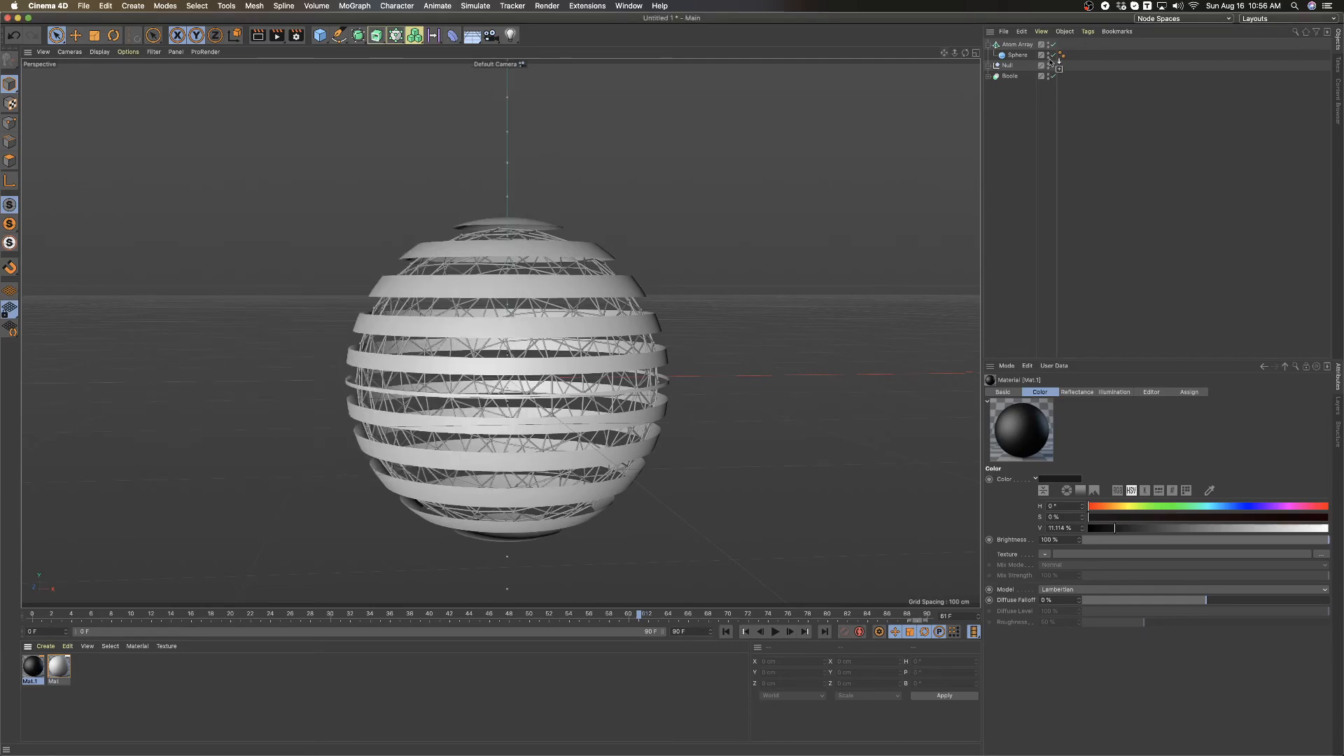
{"action": "left_click_drag", "start_coordinate": [1020, 45], "coordinate": [1020, 44]}
{"action": "left_click_drag", "start_coordinate": [740, 315], "coordinate": [736, 326], "text": "alt"}
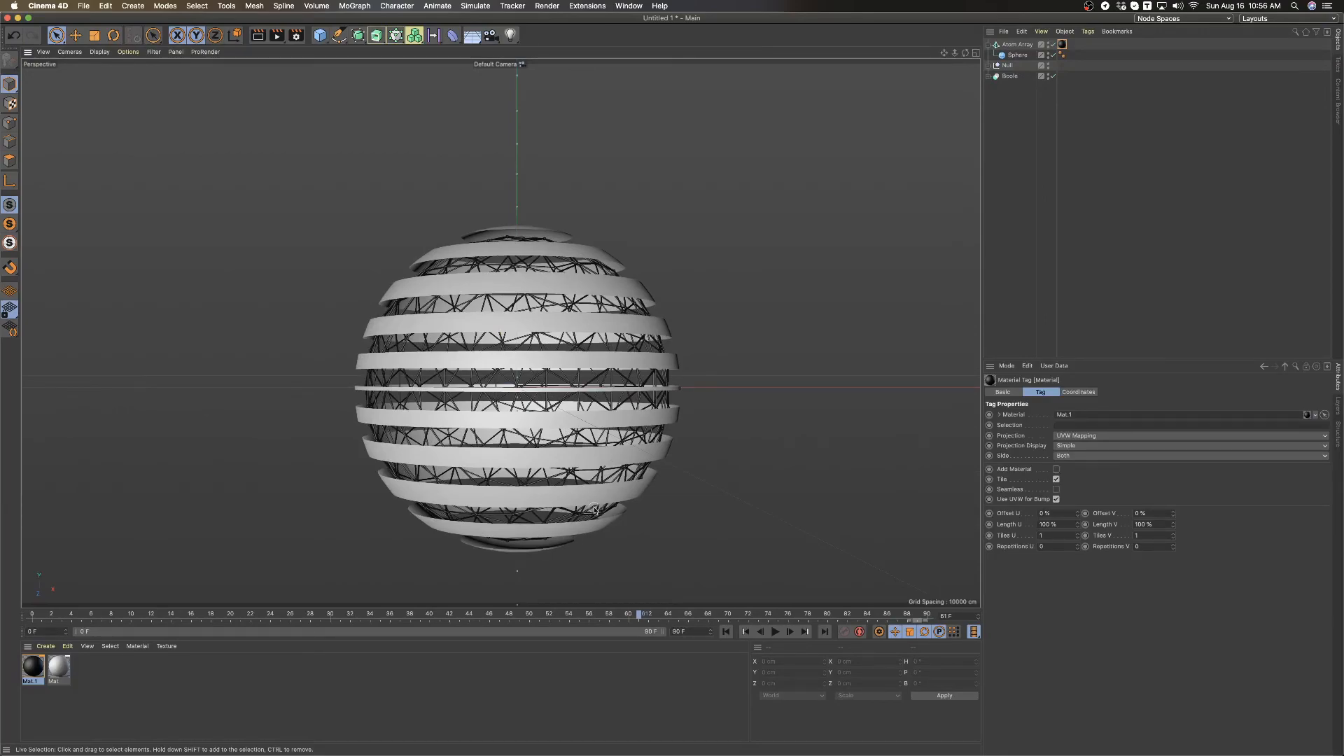
Examine the dome around 00:27 in the QuickTime reference video, then return to Cinema 4D and scrub the scene to frame 42.
{"action": "key", "text": "super+Tab"}
{"action": "left_click_drag", "start_coordinate": [526, 542], "coordinate": [523, 539]}
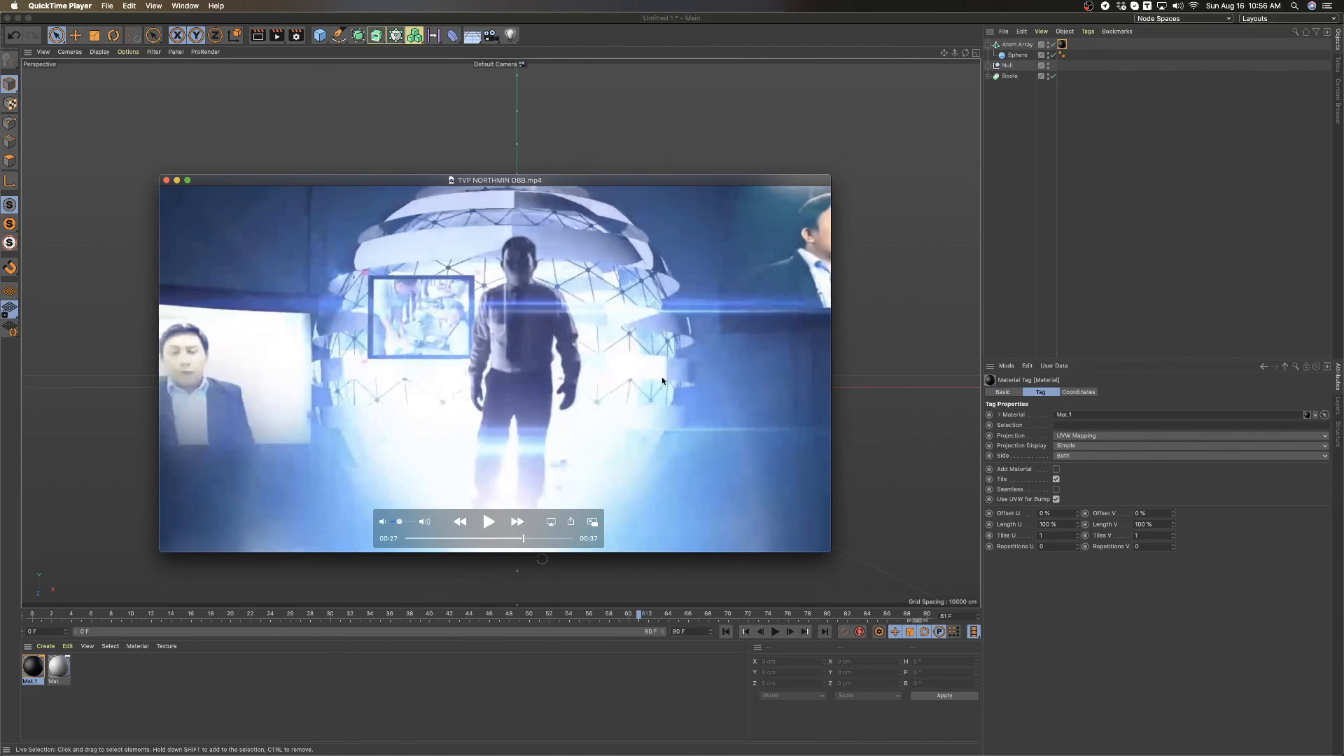
{"action": "left_click", "coordinate": [889, 336]}
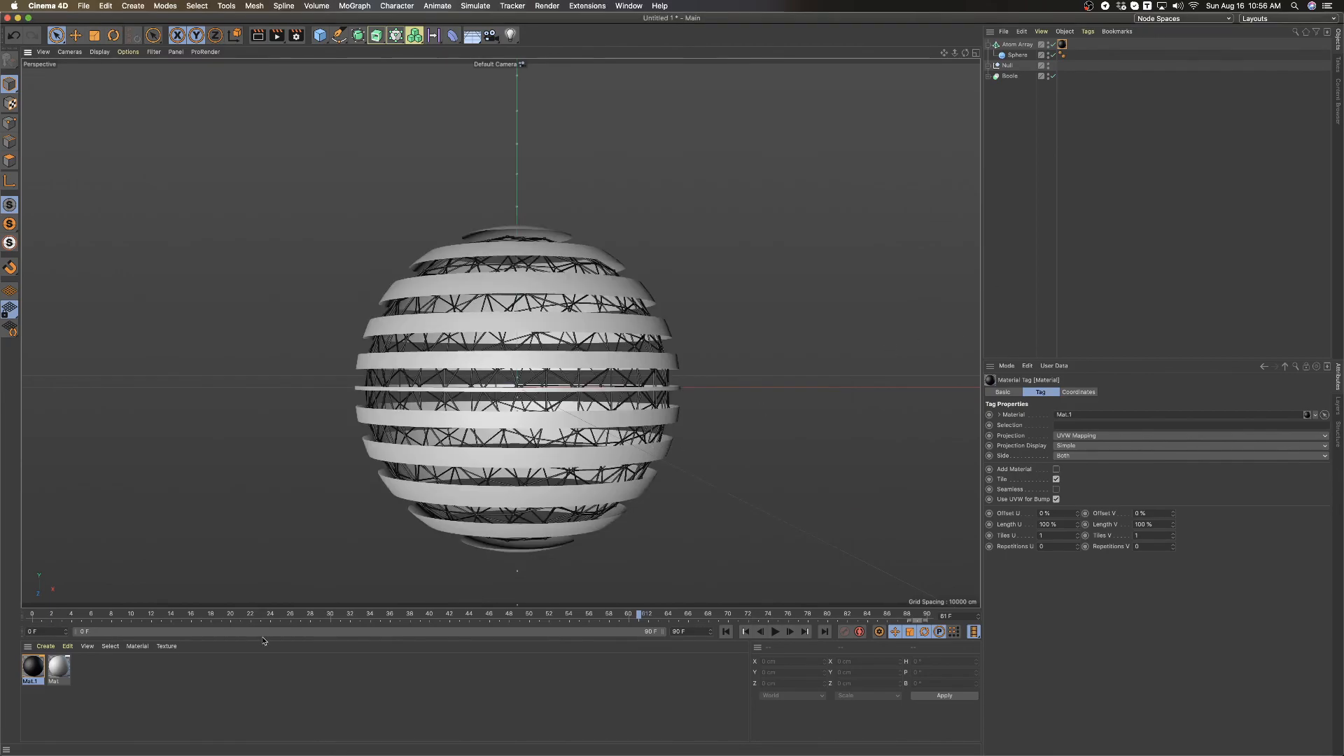
{"action": "left_click_drag", "start_coordinate": [329, 616], "coordinate": [448, 615]}
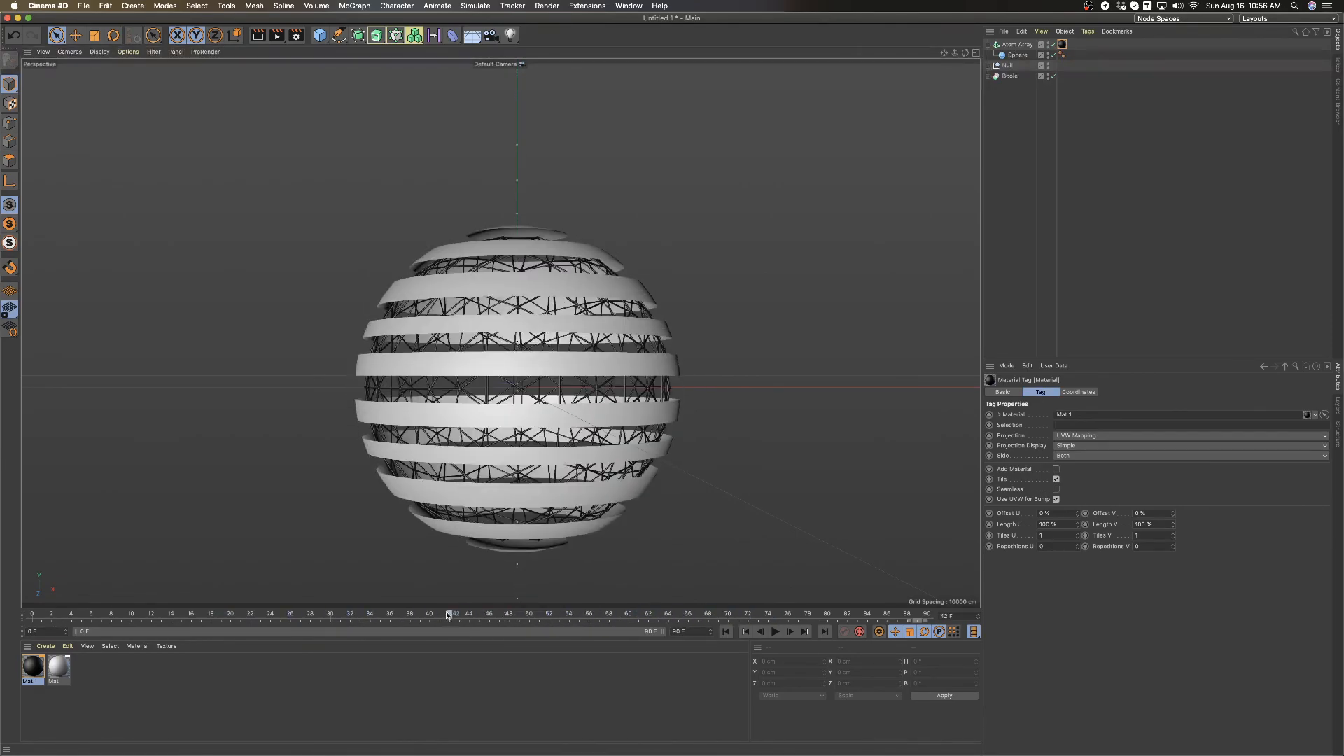